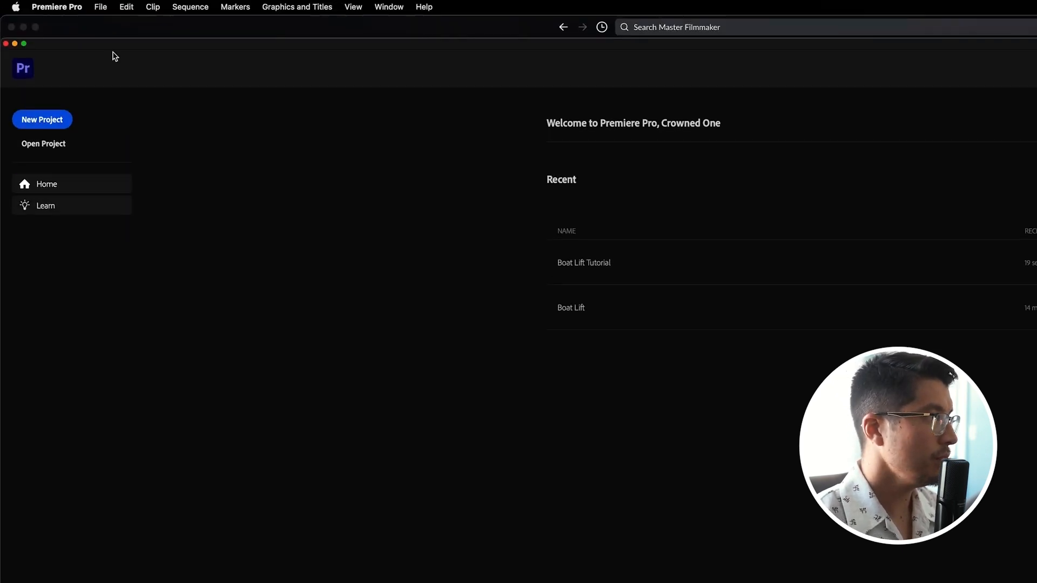
Switch to Finder and examine the numbered subfolders of the Project Template folder, from 1_Projects to 7_Delivery
left_click(529, 562)
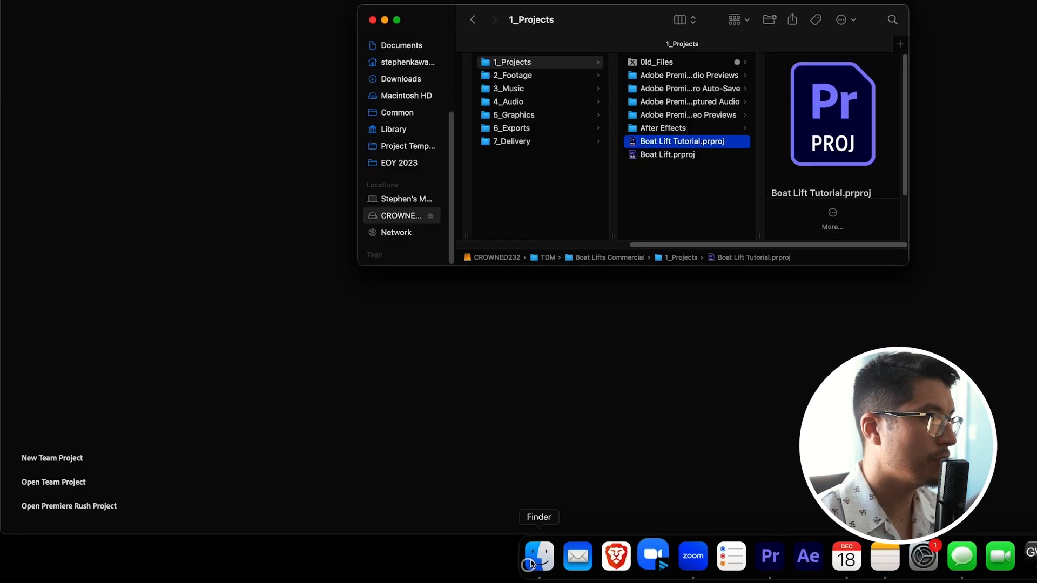
left_click(397, 146)
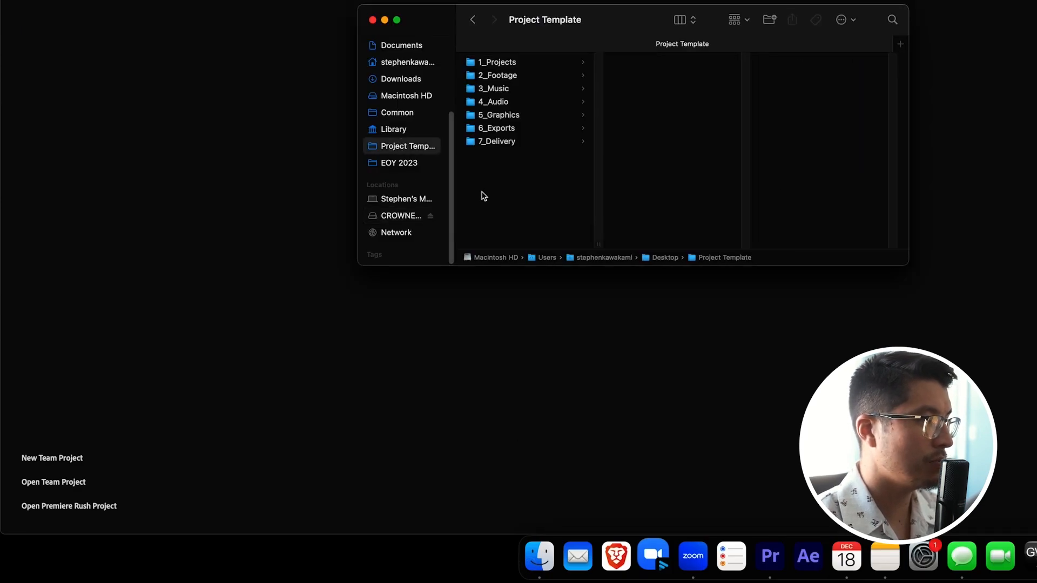
left_click(513, 62)
key("Down")
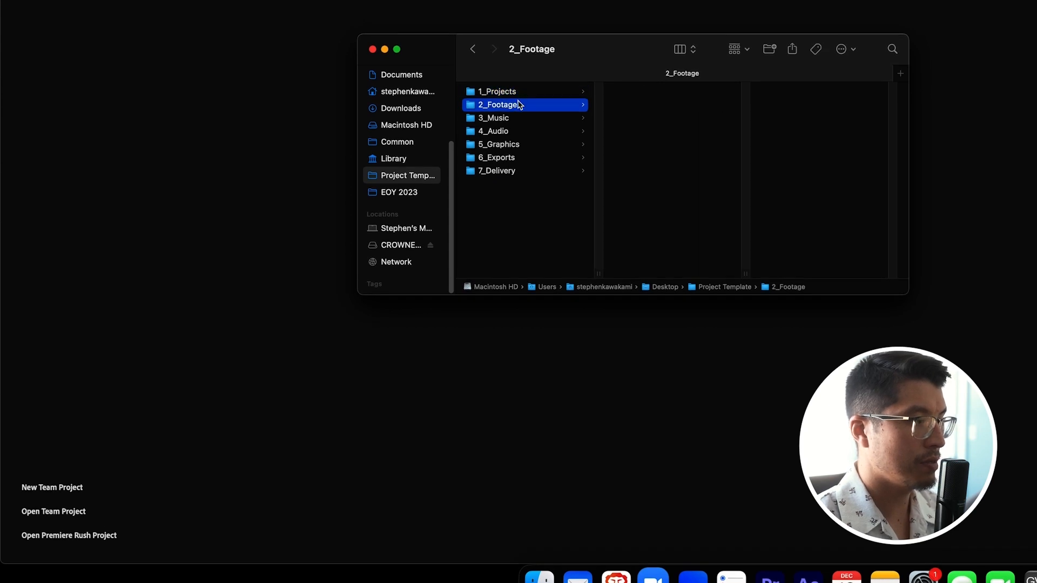
key("Down")
key("Down")
key("Down")
key("Down")
key("Down")
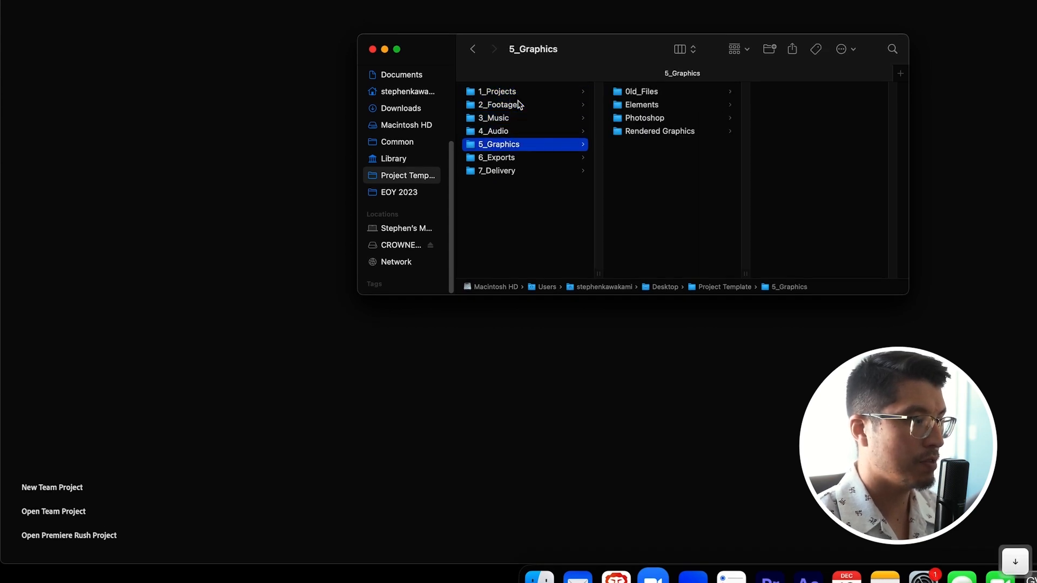
key("Up")
key("Up")
key("Up")
key("Up")
key("Up")
key("Up")
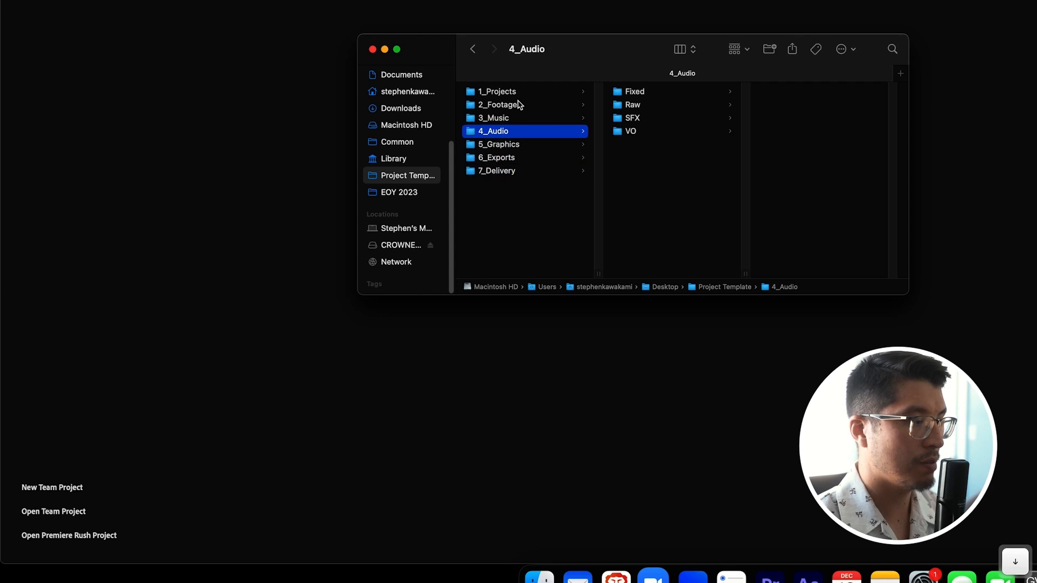
Copy all seven numbered folders from the Project Template folder and open the CROWNED232 drive
left_click_drag(562, 104, 635, 167)
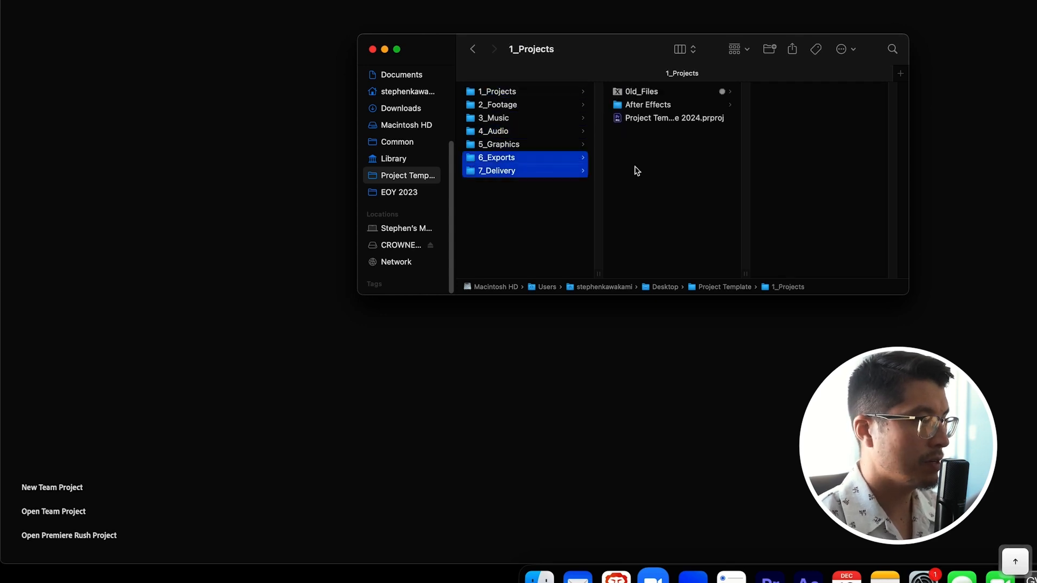
key("cmd+a")
key("cmd+c")
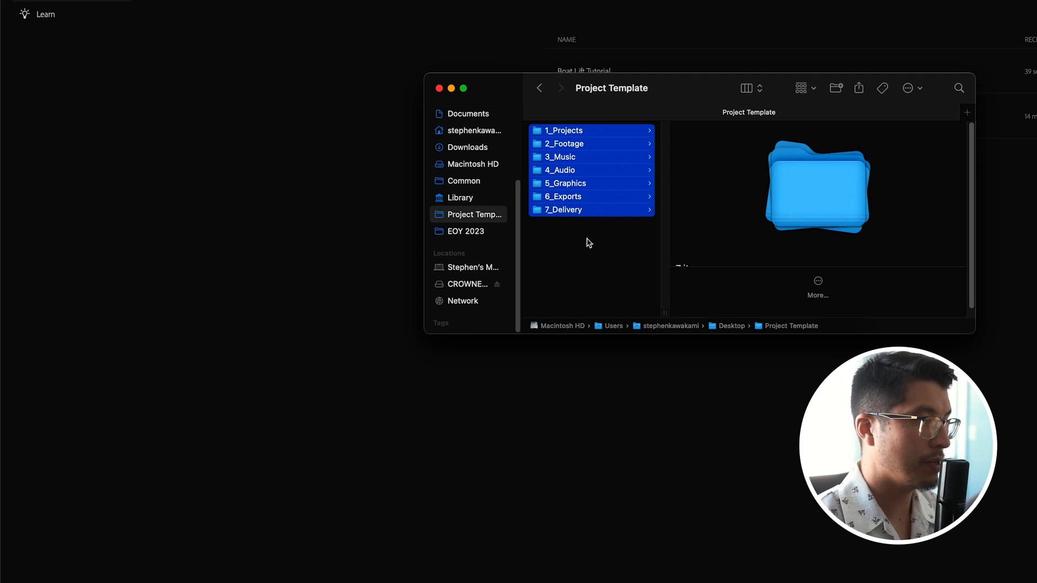
left_click(472, 285)
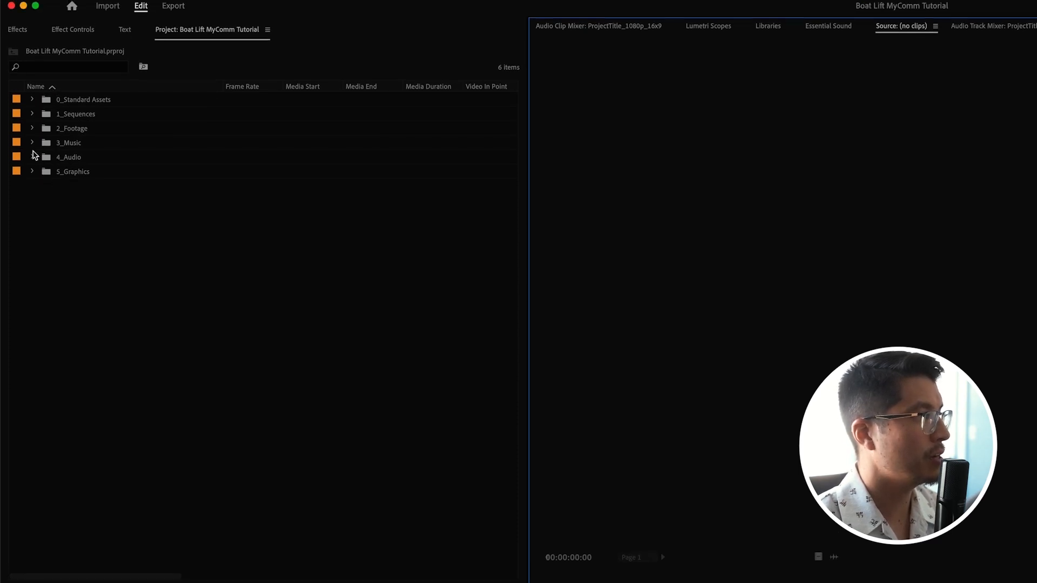
Examine the contents of the 0_Standard Assets bin and the sequences in the 01_Current bin under 1_Sequences
left_click(32, 100)
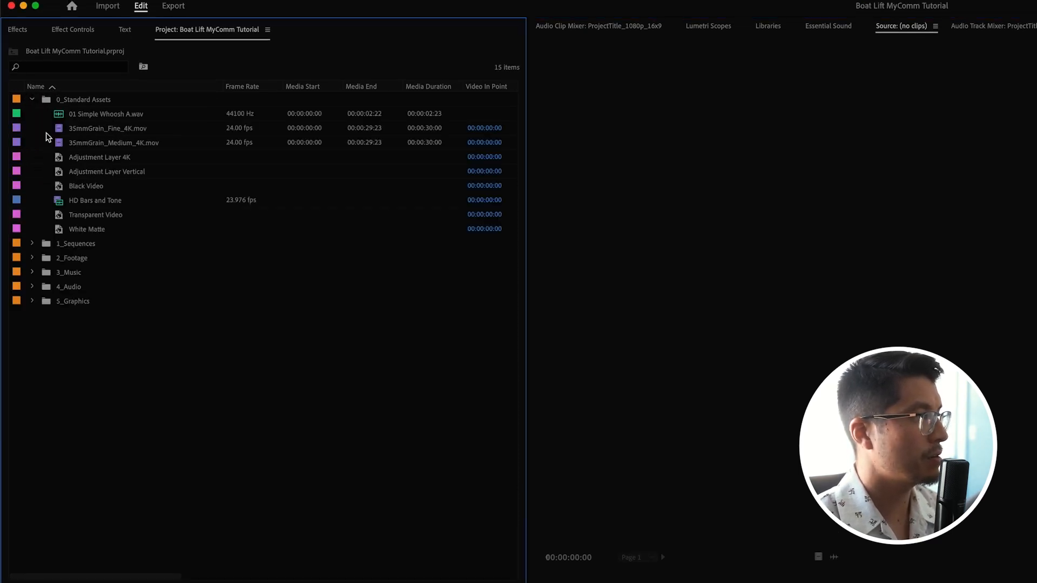
left_click(31, 99)
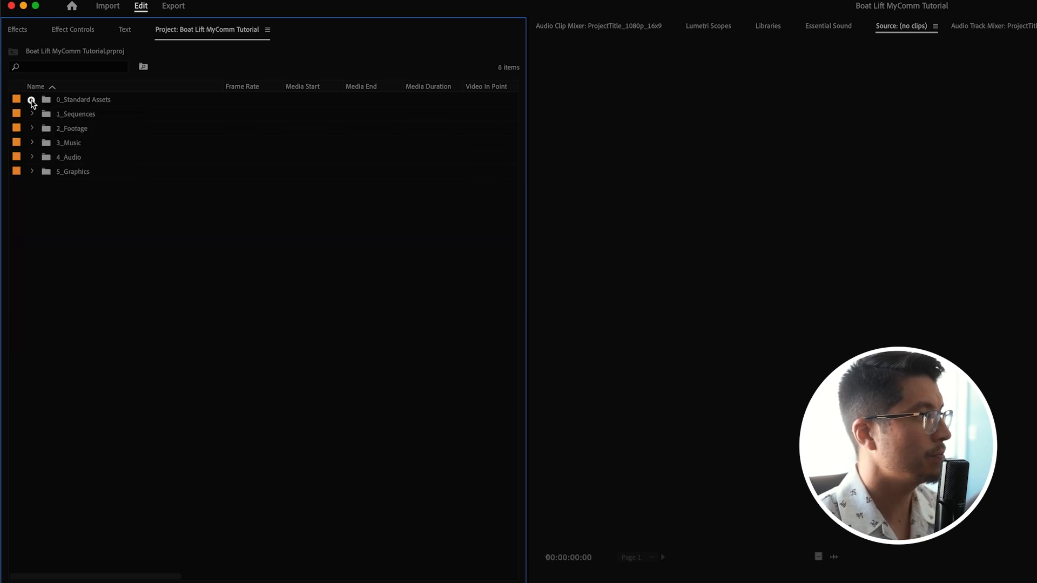
left_click(32, 114)
left_click(44, 128)
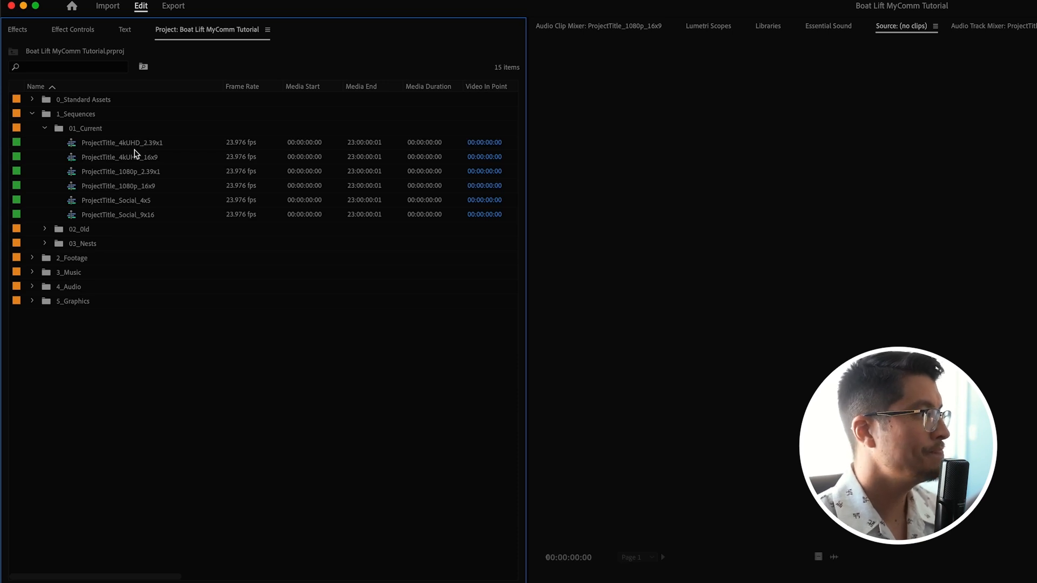
left_click(121, 157)
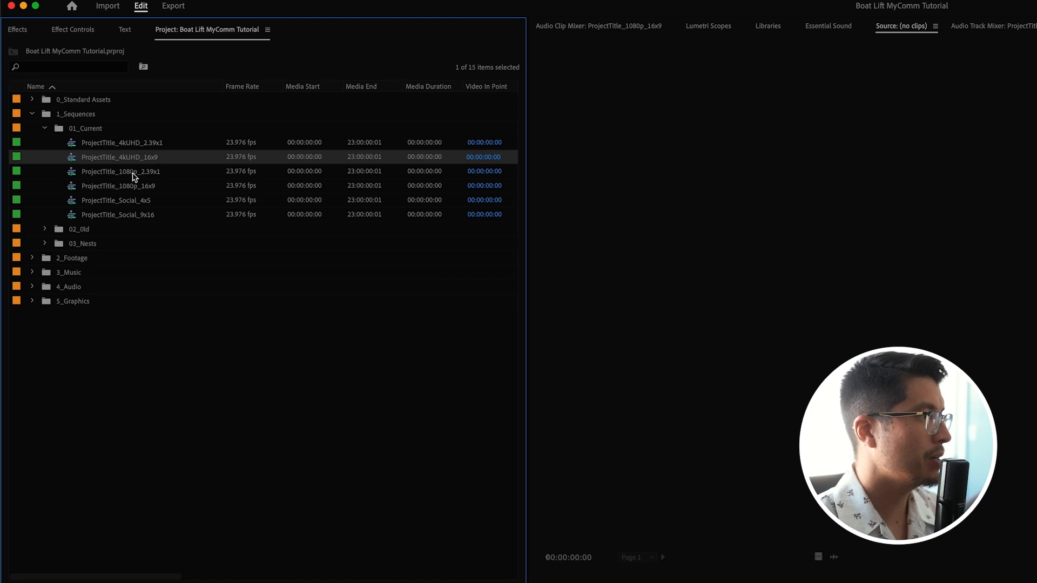
left_click(110, 174)
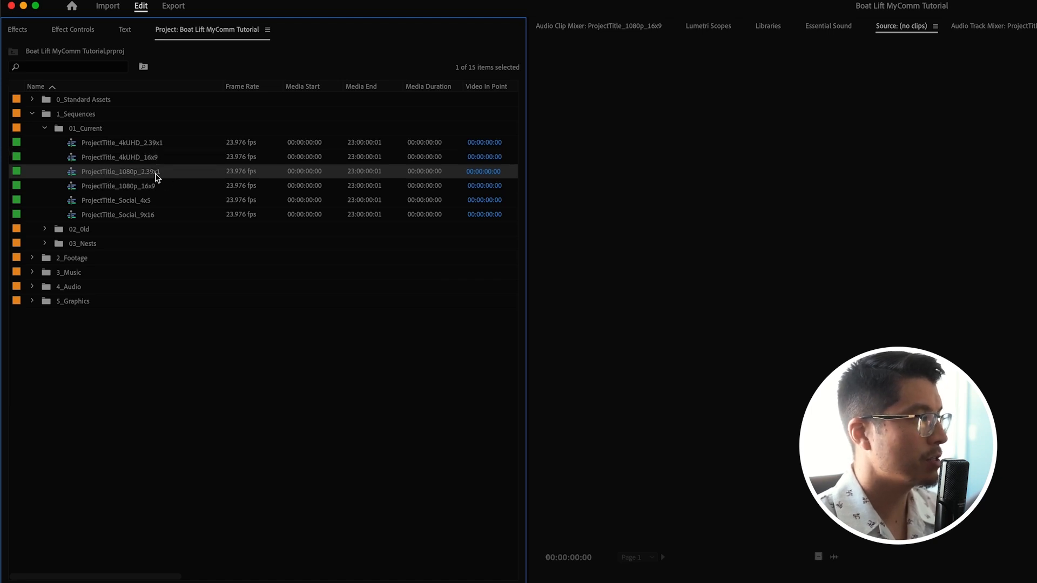
left_click(137, 186)
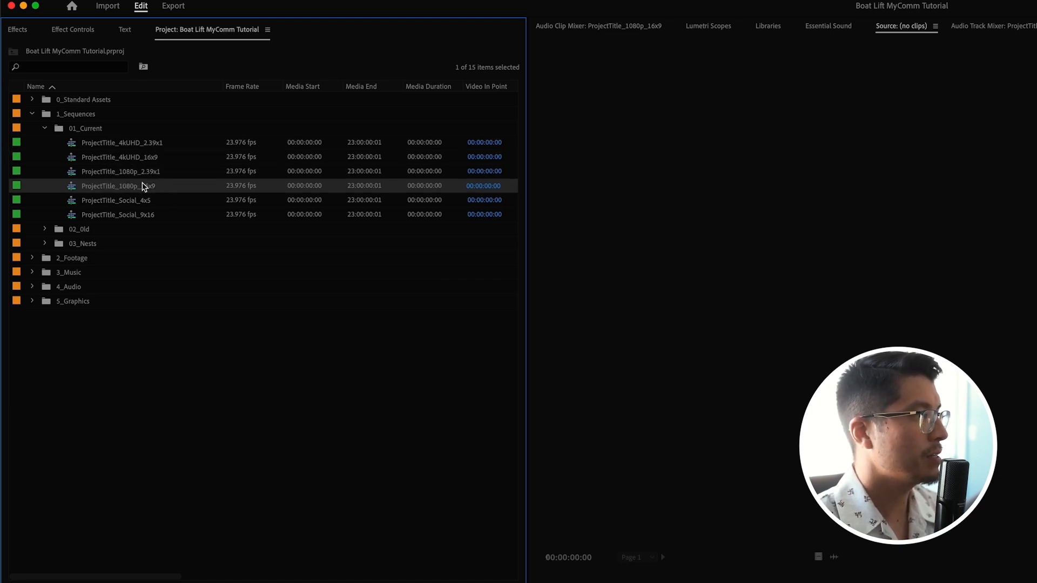
left_click(133, 202)
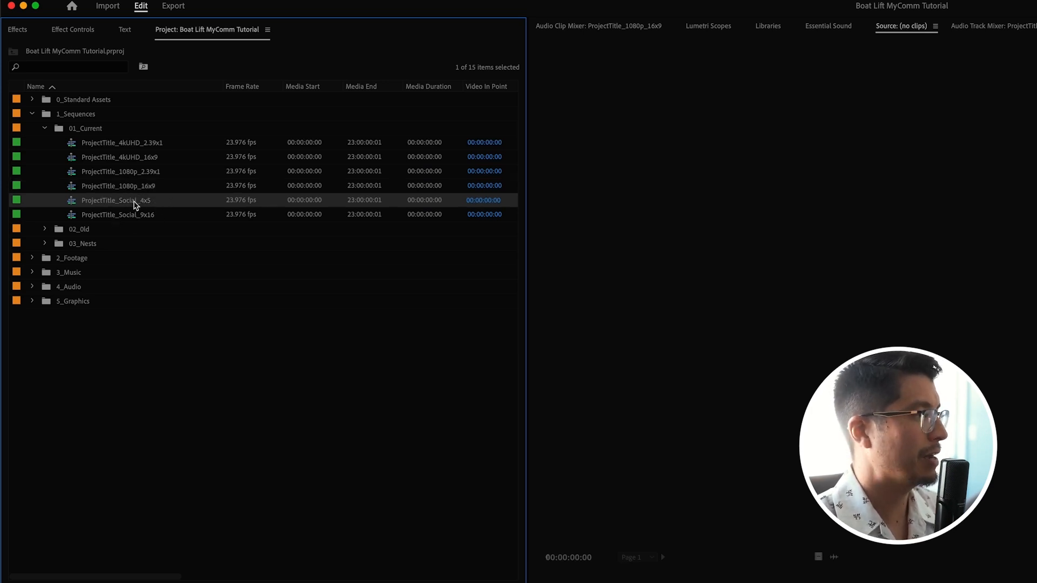
left_click(133, 214)
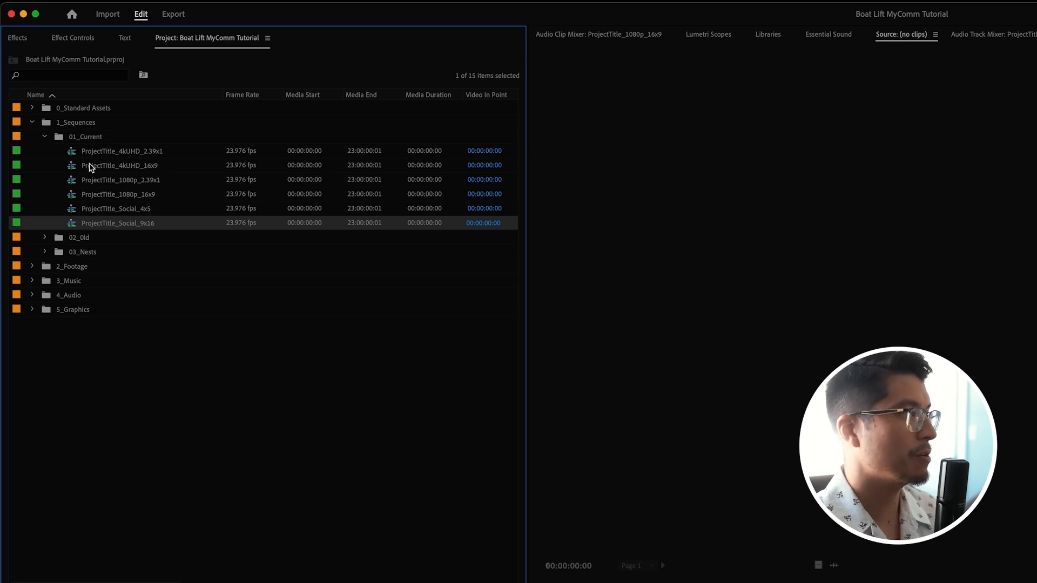
left_click(46, 137)
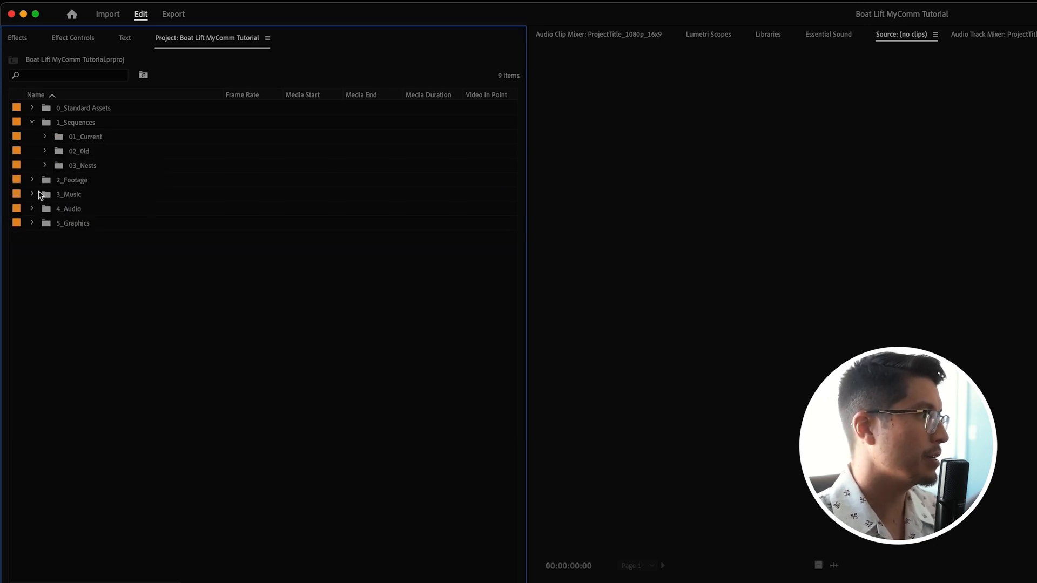
Check the contents of the 2_Footage, 4_Audio and 5_Graphics bins
left_click(33, 180)
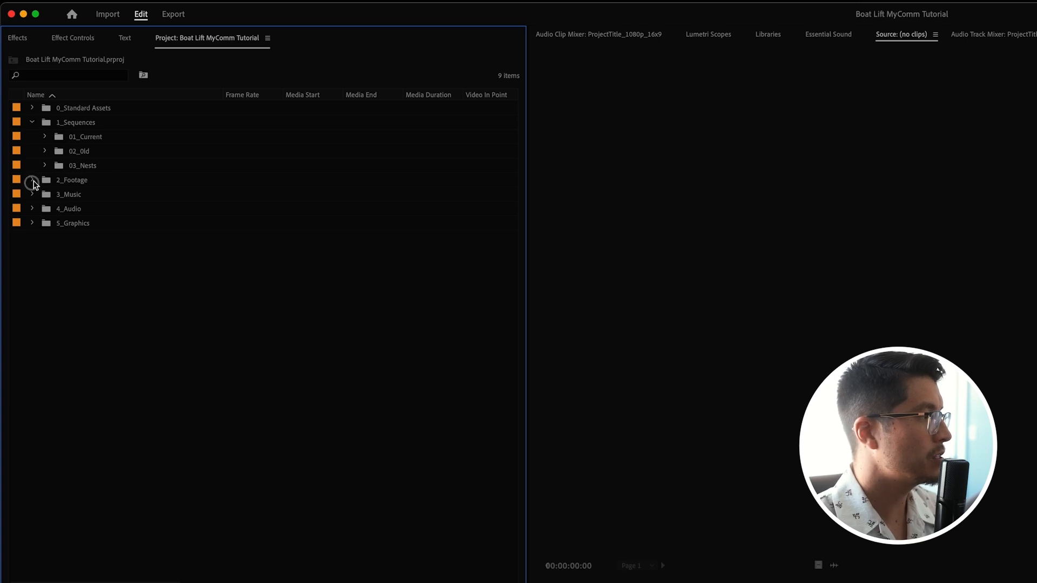
left_click(32, 180)
left_click(31, 209)
left_click(31, 210)
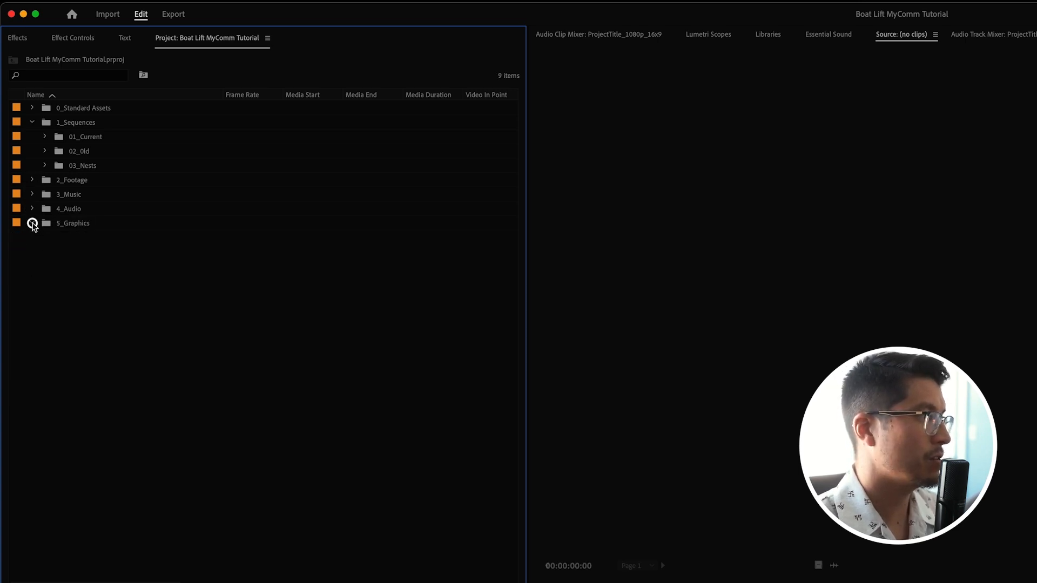
left_click(32, 223)
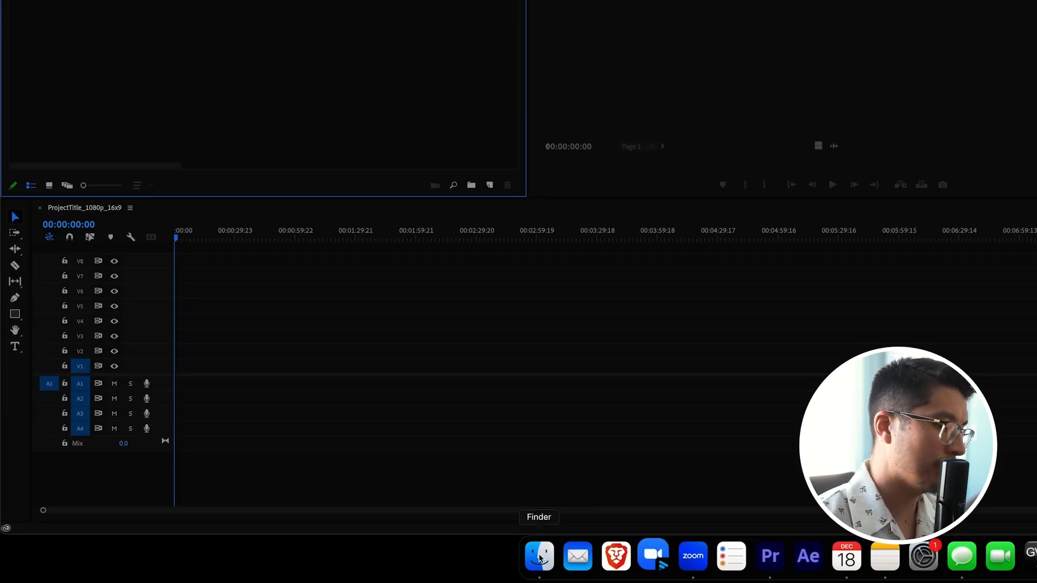
Import the Catalyst Browse, Drone and FX3 folders from the project's 2_Footage folder in Finder into the 2_Footage bin
left_click(539, 558)
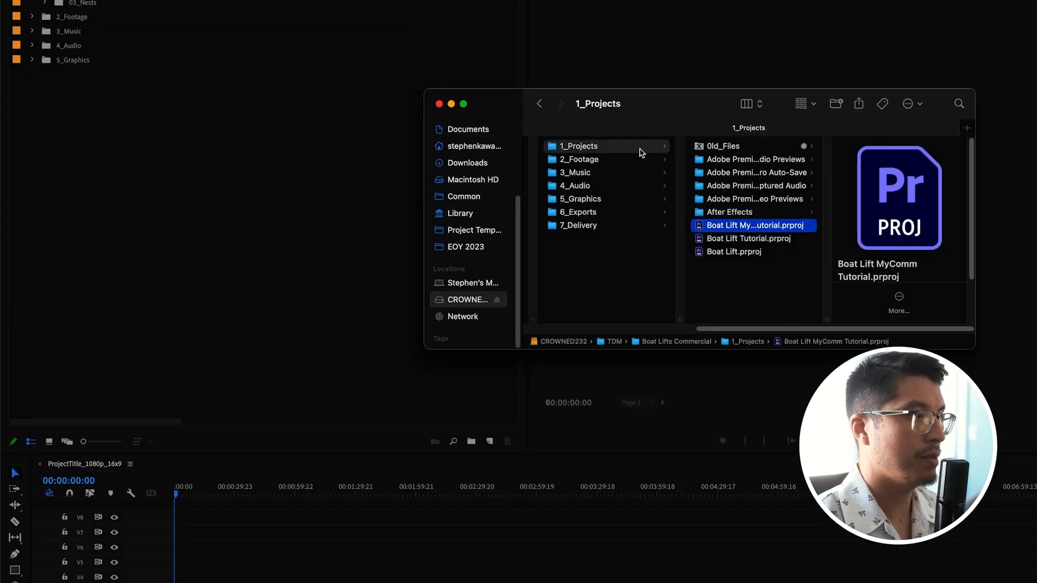
left_click(602, 160)
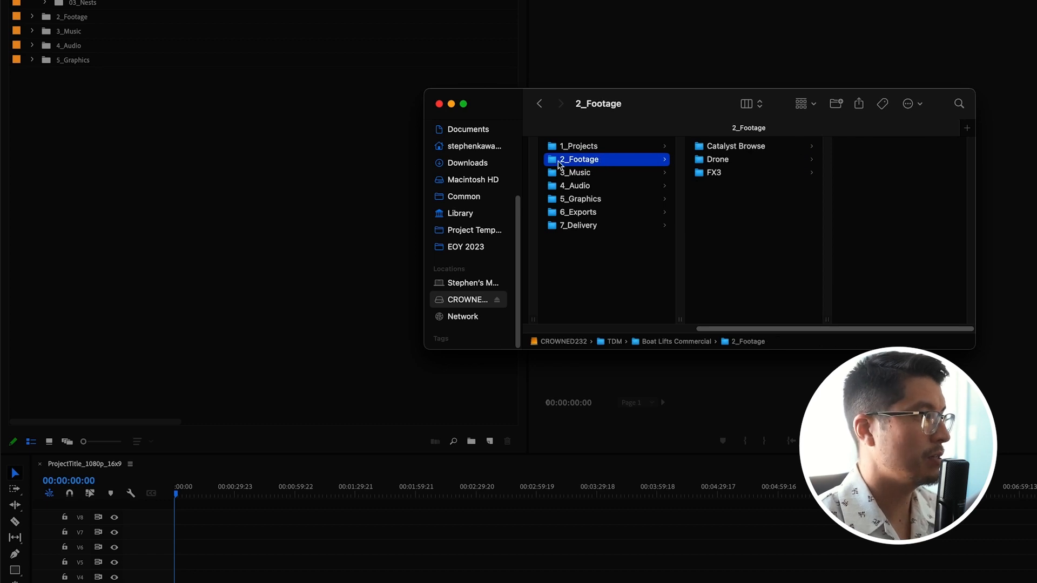
left_click_drag(725, 205, 718, 97)
left_click_drag(717, 159, 65, 18)
left_click_drag(64, 92, 64, 92)
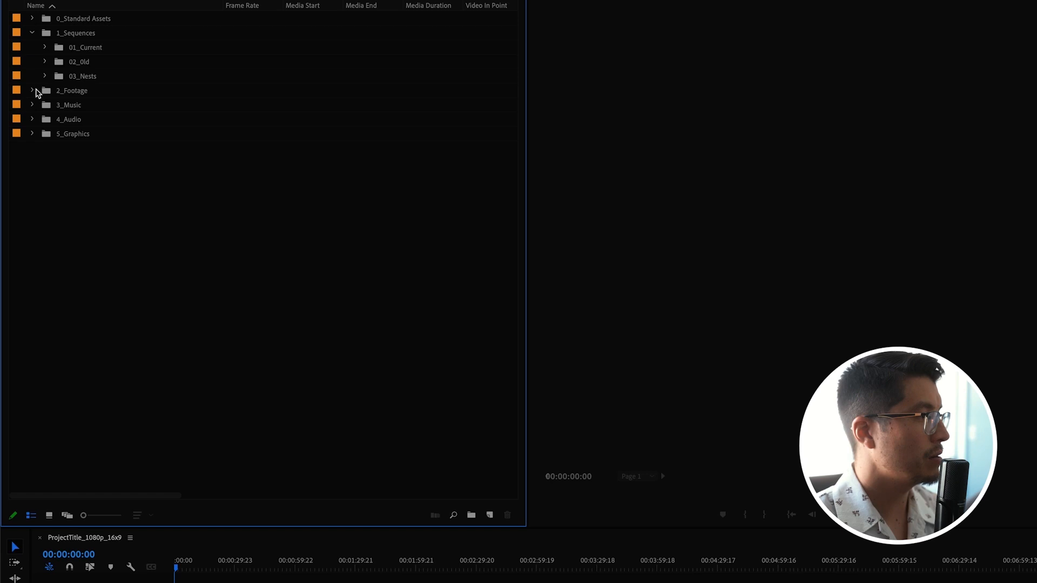
Examine the Drone and FX3 clips inside the 2_Footage bin, and collapse the open bins
left_click(32, 91)
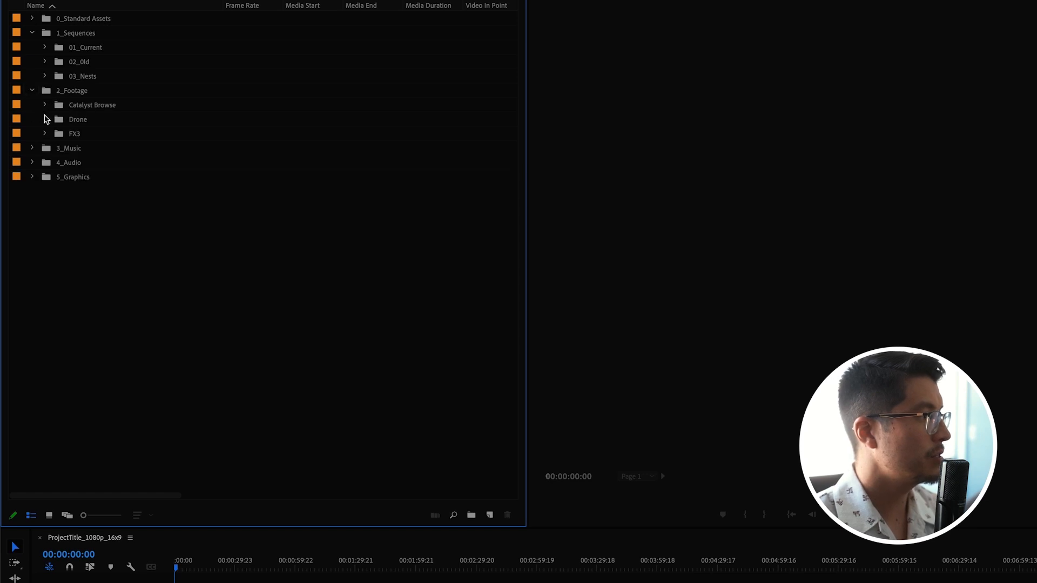
left_click(45, 120)
left_click(45, 119)
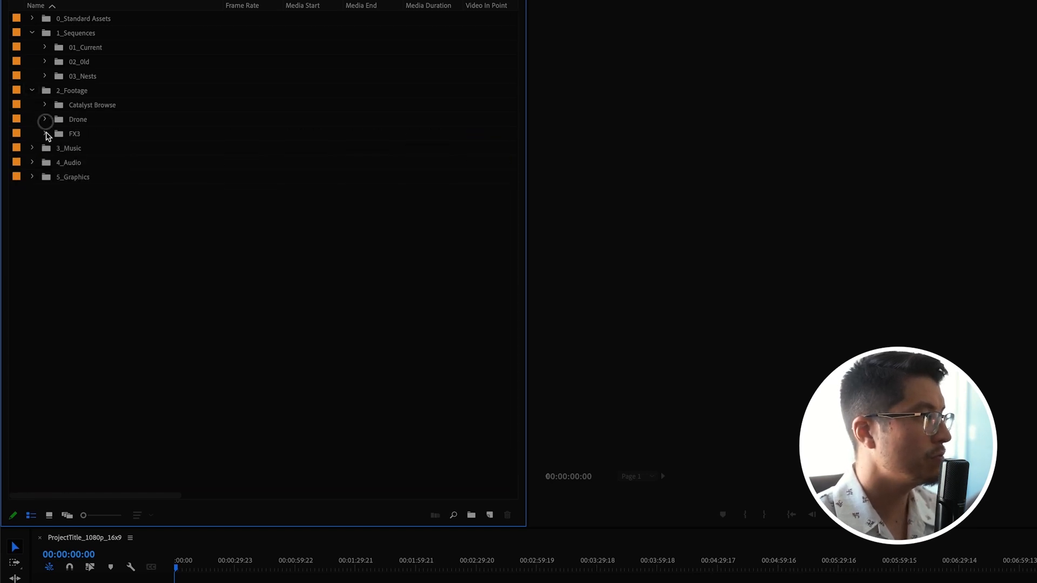
left_click(45, 133)
scroll(84, 160, "down", 5)
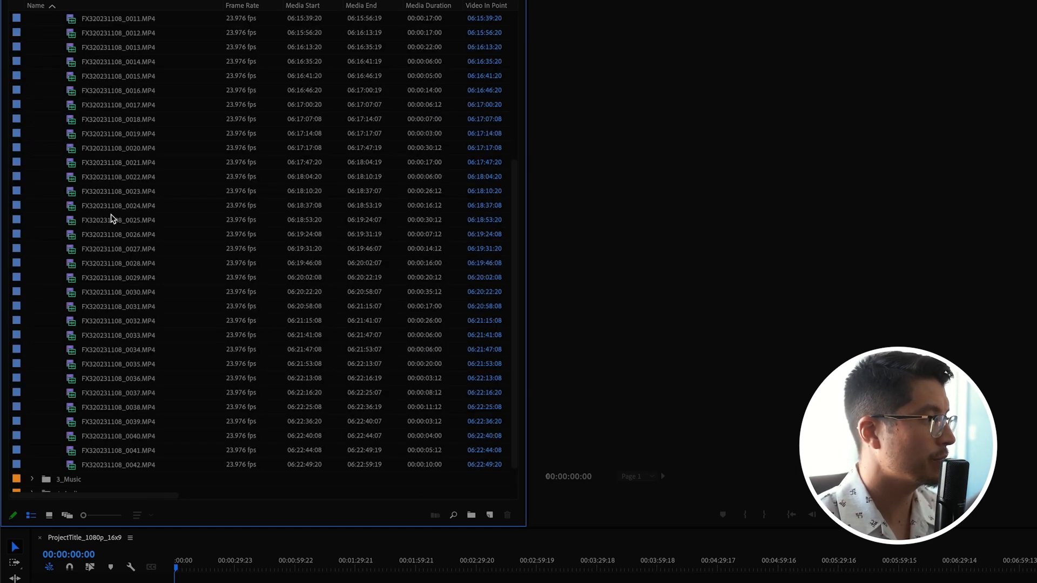
scroll(109, 215, "up", 5)
left_click(45, 134)
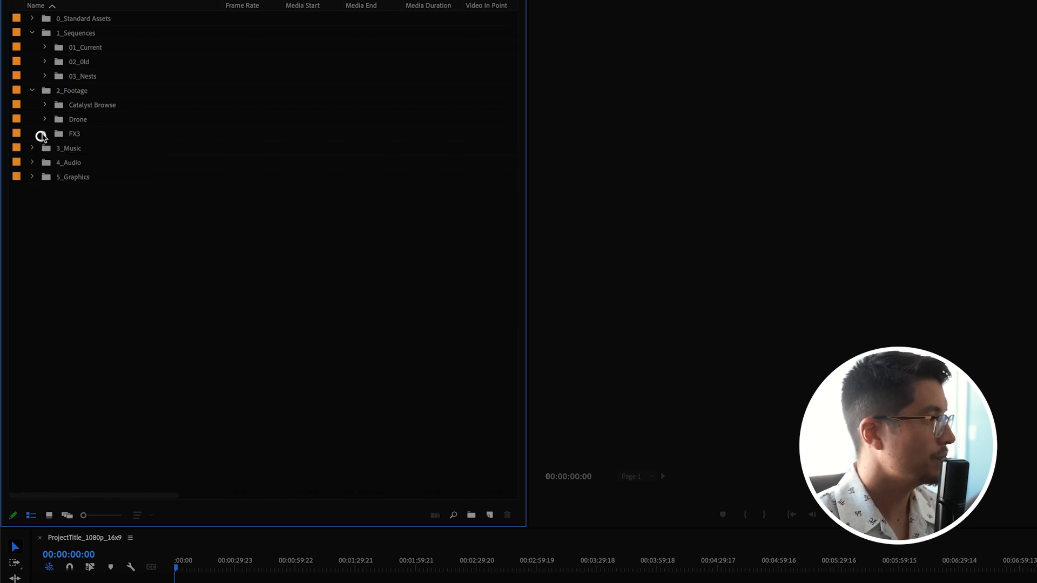
left_click(32, 90)
left_click(32, 81)
Import all four files from the project's 3_Music folder in Finder into the 3_Music bin
left_click(61, 112)
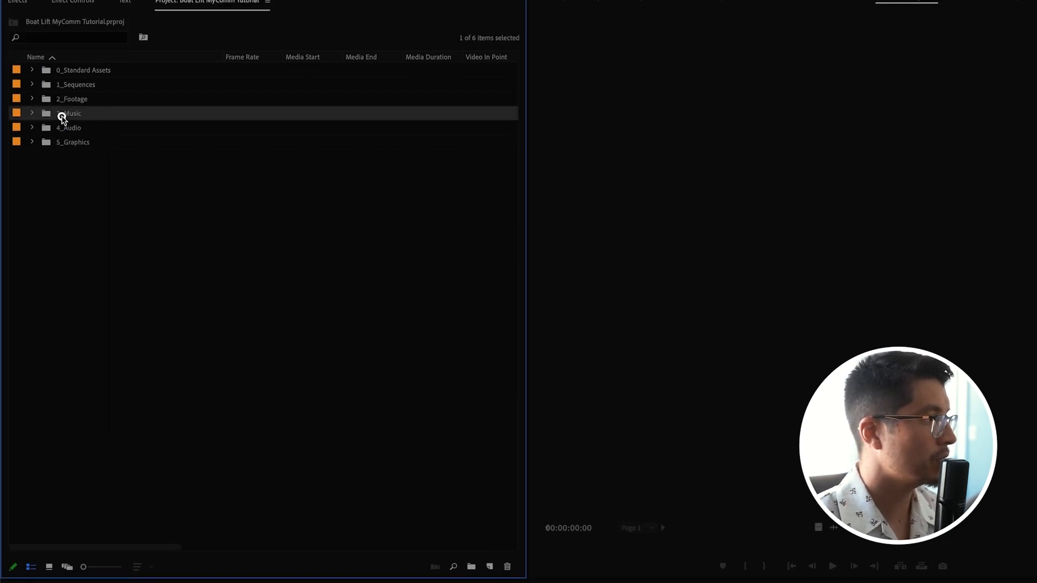
key("super+Tab")
left_click(608, 299)
left_click_drag(760, 359, 698, 232)
left_click_drag(727, 312, 69, 115)
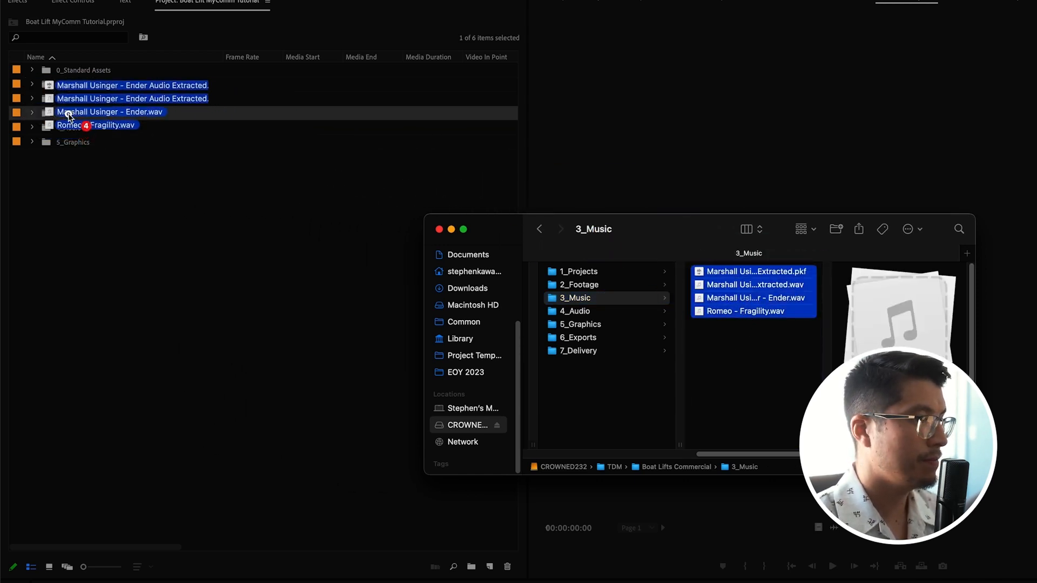
left_click_drag(724, 287, 68, 114)
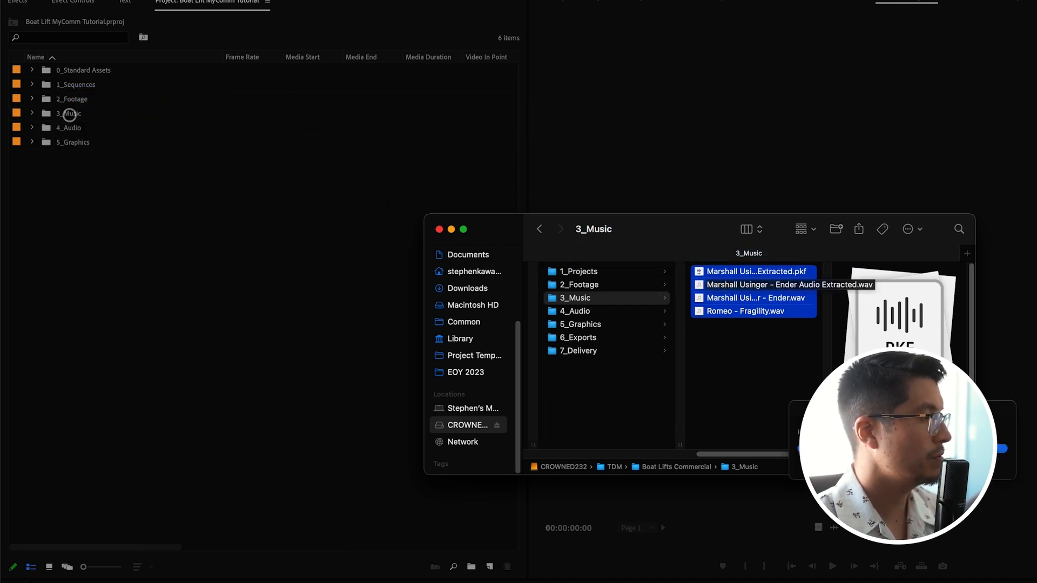
left_click(1029, 511)
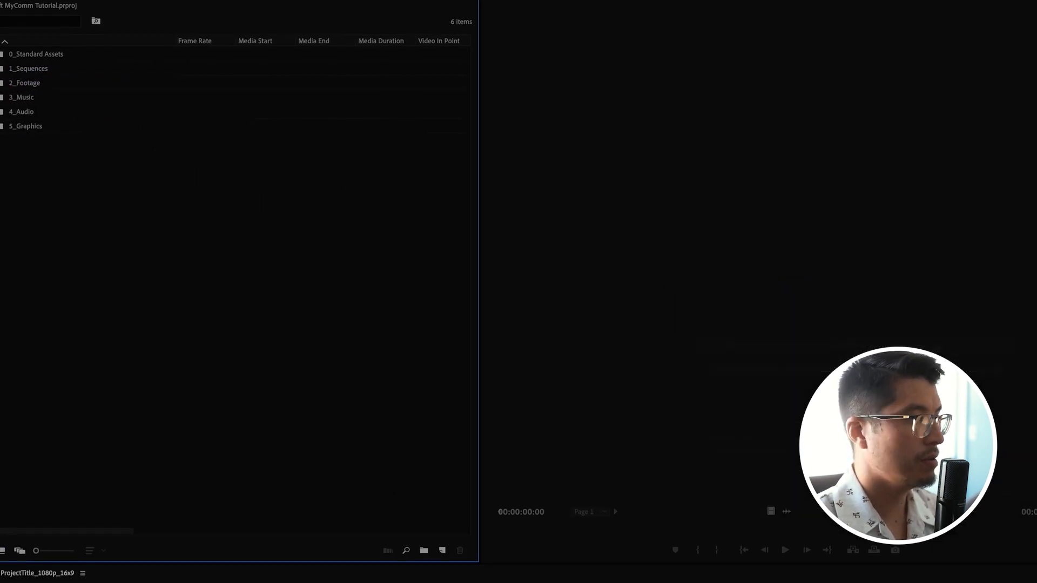
Return to Finder and examine the Photoshop and Rendered Graphics subfolders of the project's 5_Graphics folder
left_click(45, 116)
key("super+Tab")
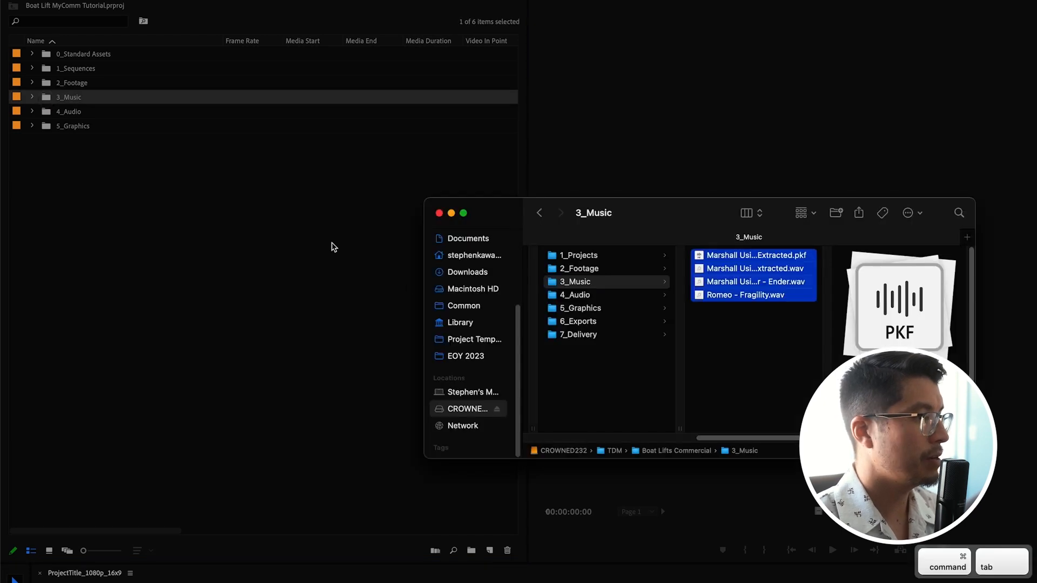
left_click(598, 308)
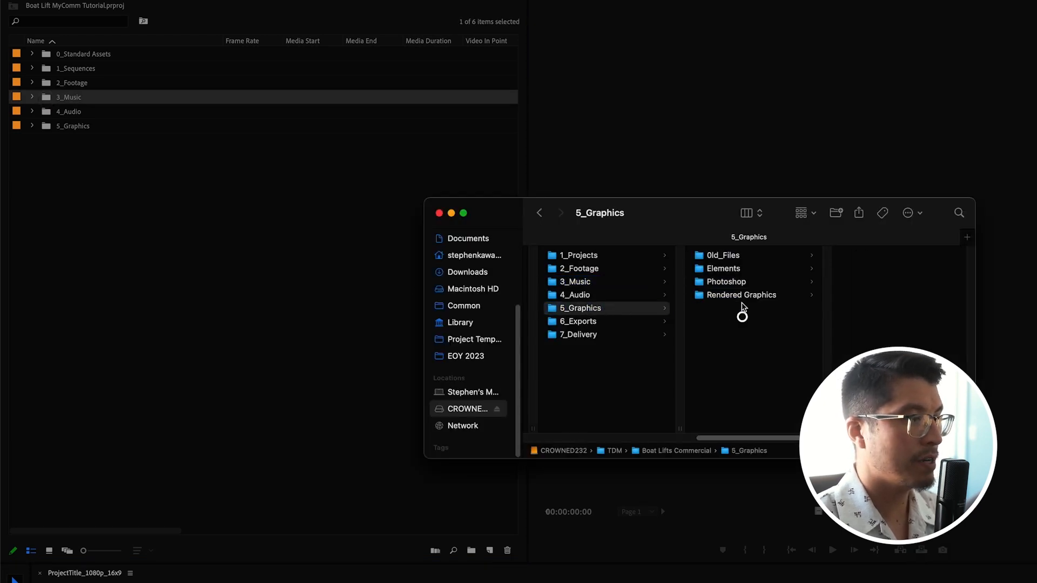
left_click(743, 298)
left_click(743, 285)
Look through the 6_Exports, 7_Delivery and 4_Audio folders in Finder, and switch back to Premiere Pro
left_click(631, 318)
left_click(618, 334)
left_click(617, 324)
left_click(606, 311)
left_click(606, 298)
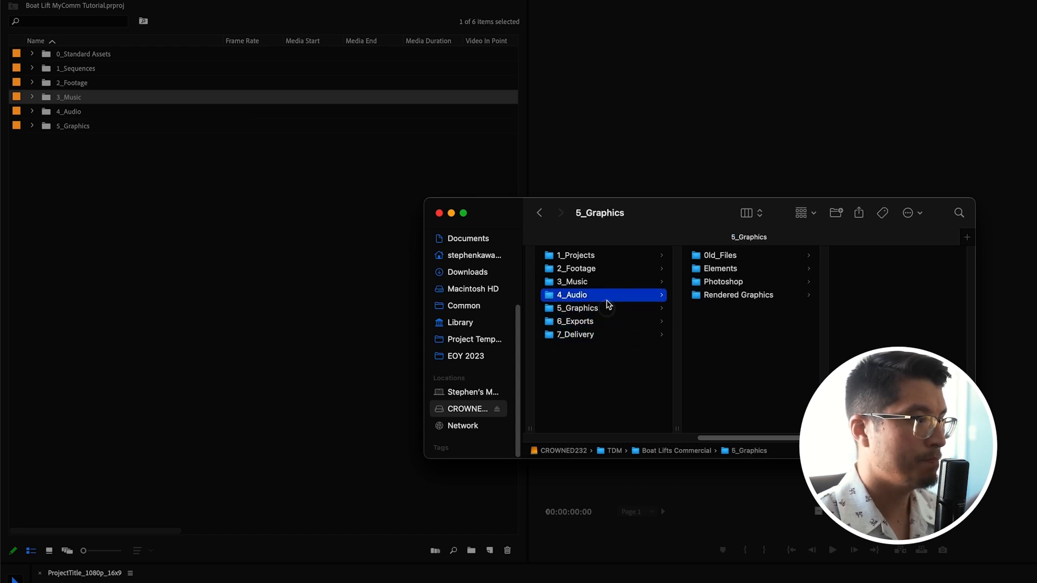
left_click(712, 282)
left_click(726, 269)
left_click(730, 256)
left_click(724, 286)
key("super+Tab")
left_click(191, 269)
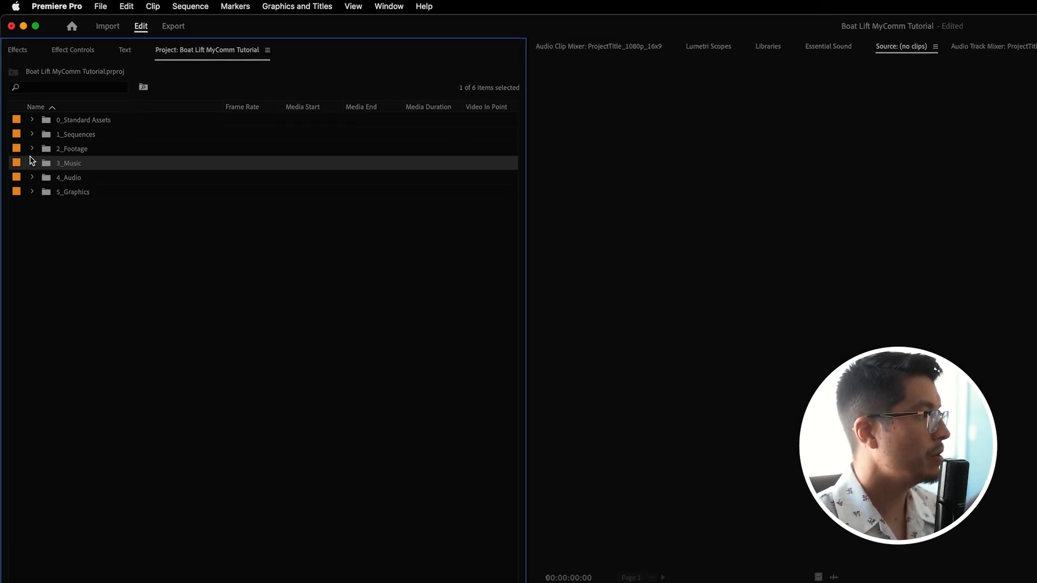
Apply the Neutral A7s3 input LUT to every clip in the FX3 bin inside 2_Footage
left_click(32, 148)
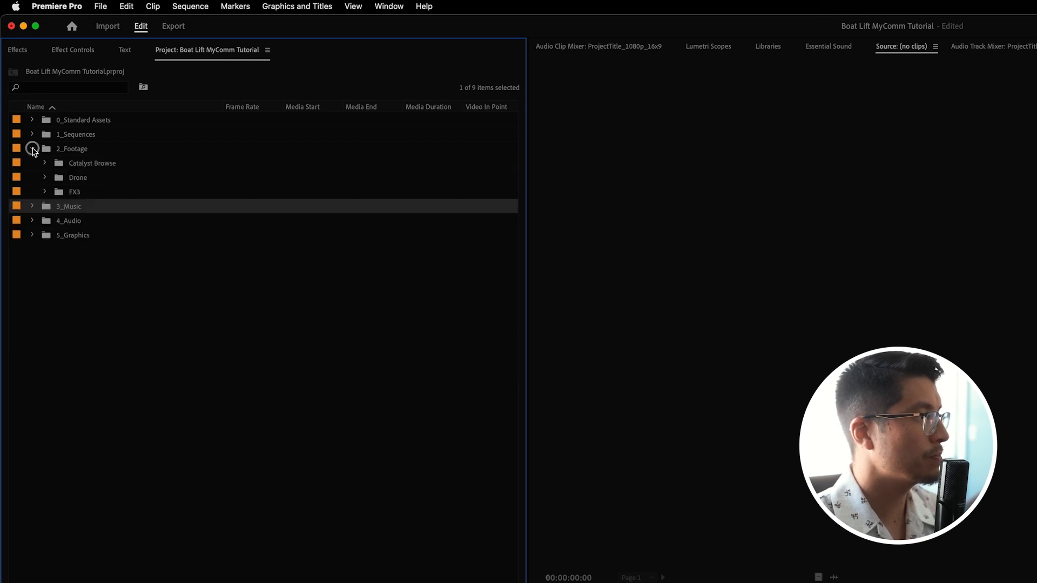
left_click(46, 192)
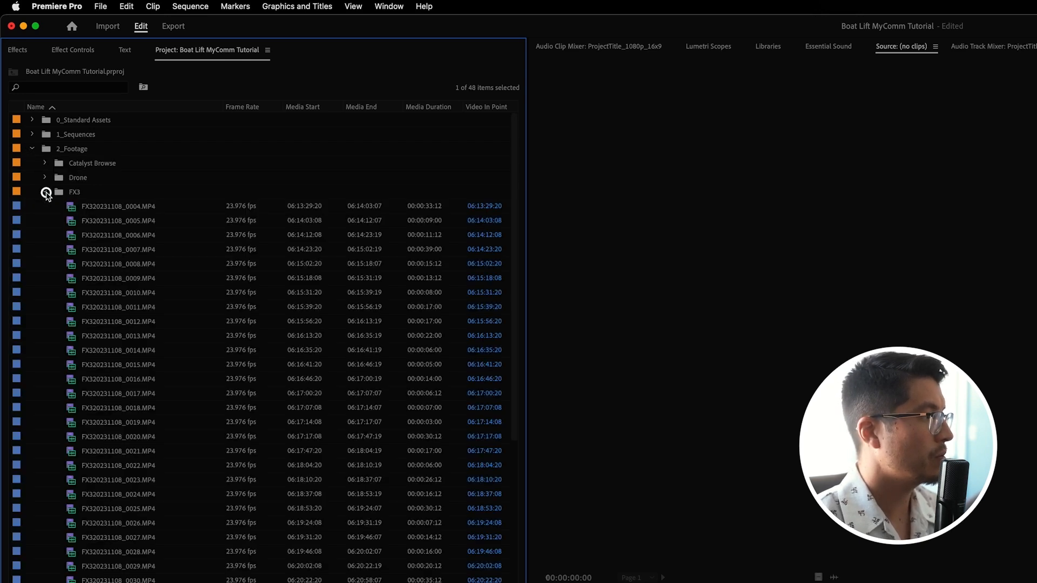
left_click(86, 209)
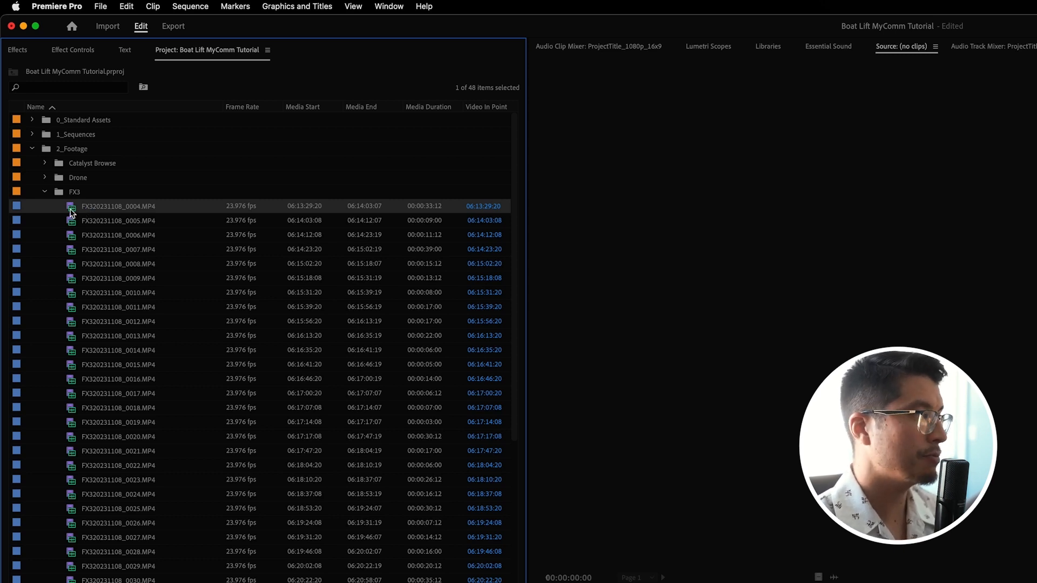
scroll(127, 313, "down", 8)
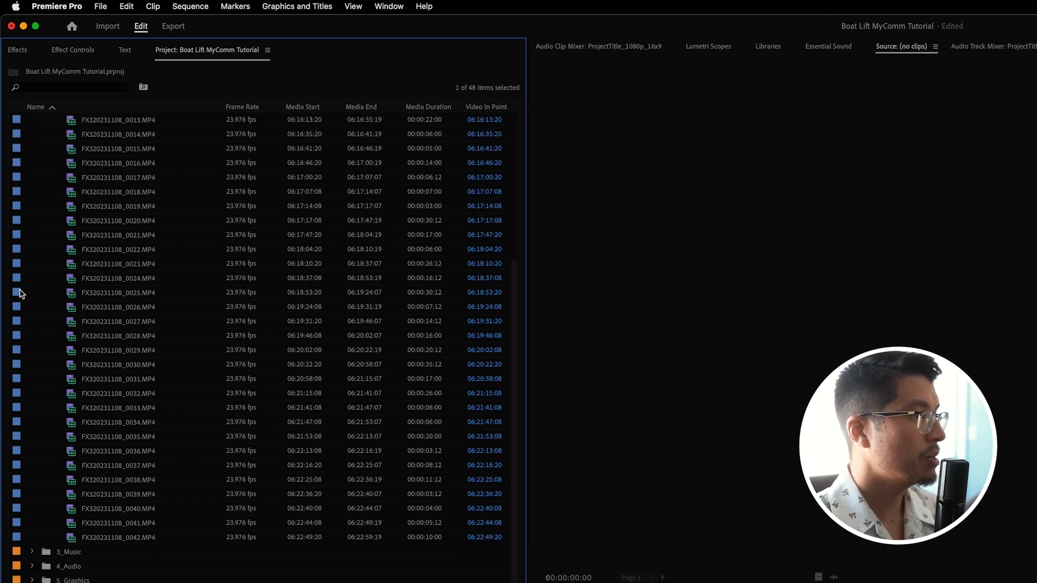
left_click(100, 535, "shift")
scroll(99, 530, "up", 8)
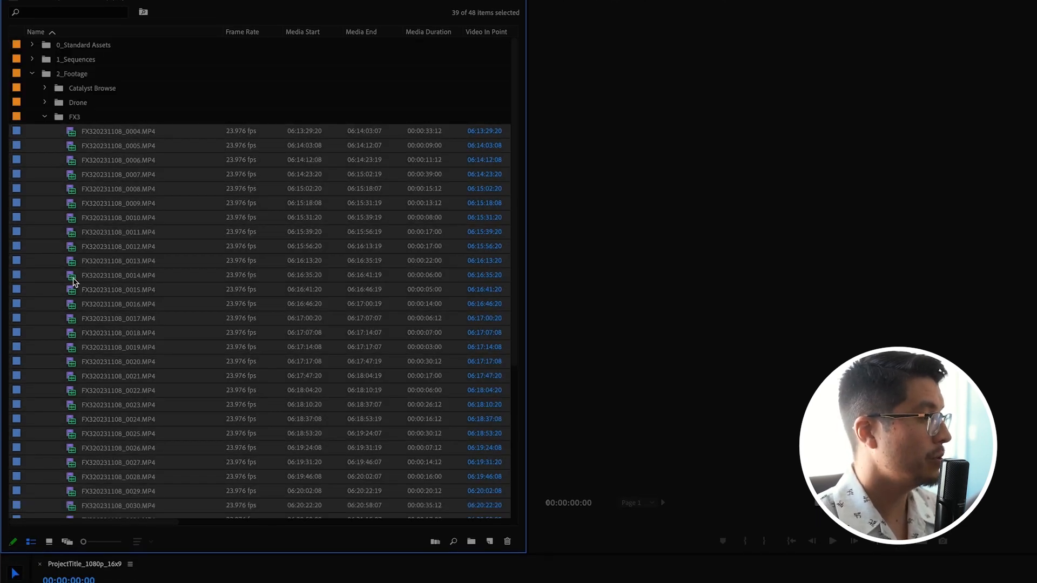
right_click(72, 131)
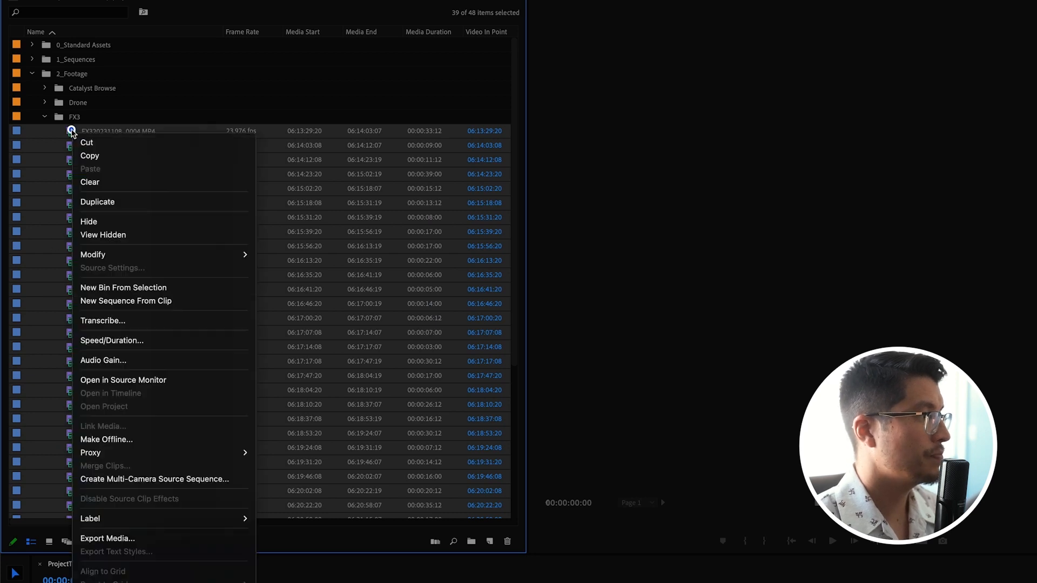
mouse_move(135, 259)
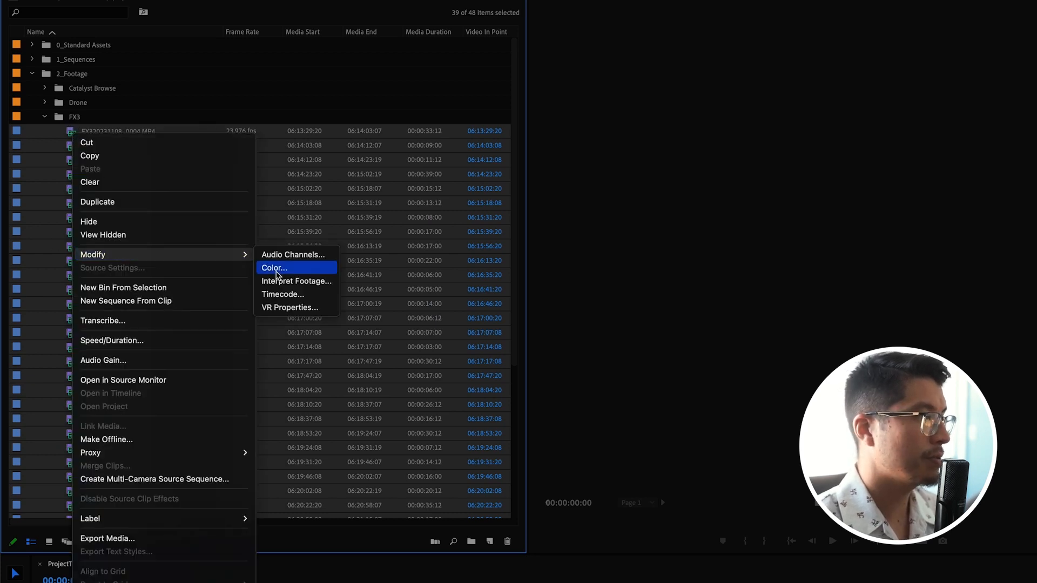
left_click(277, 270)
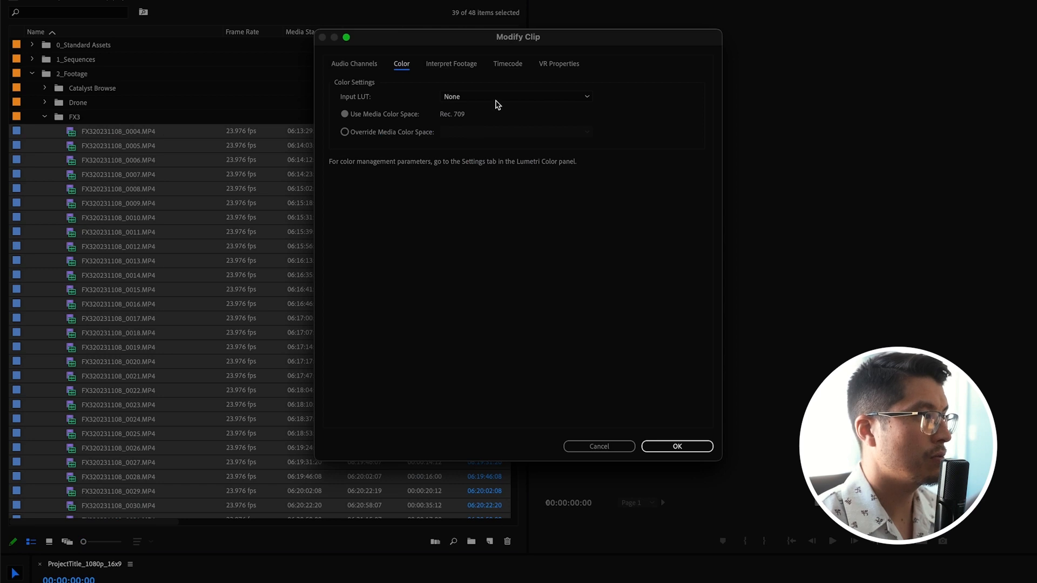
left_click(497, 97)
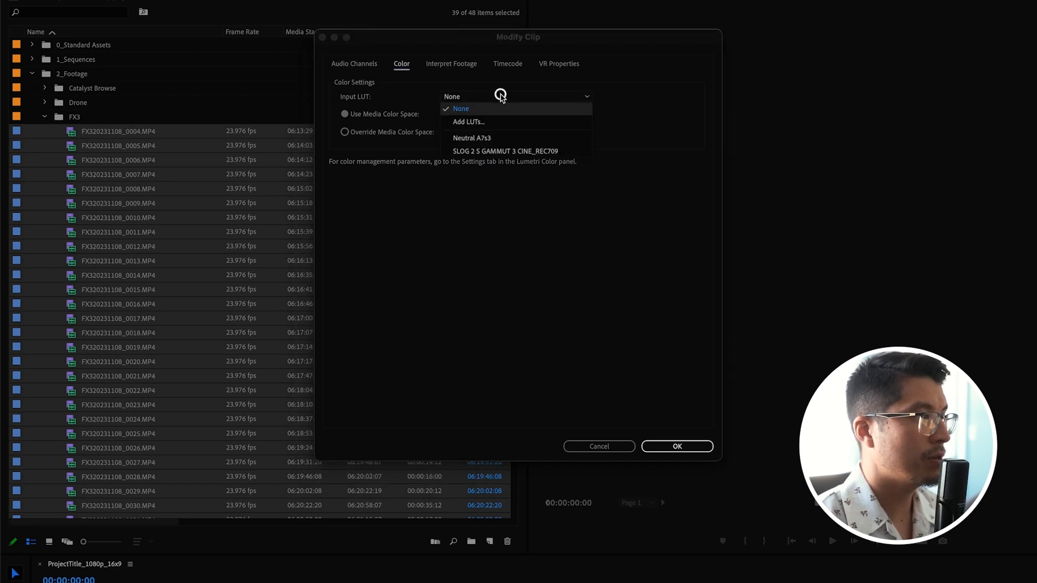
left_click(464, 139)
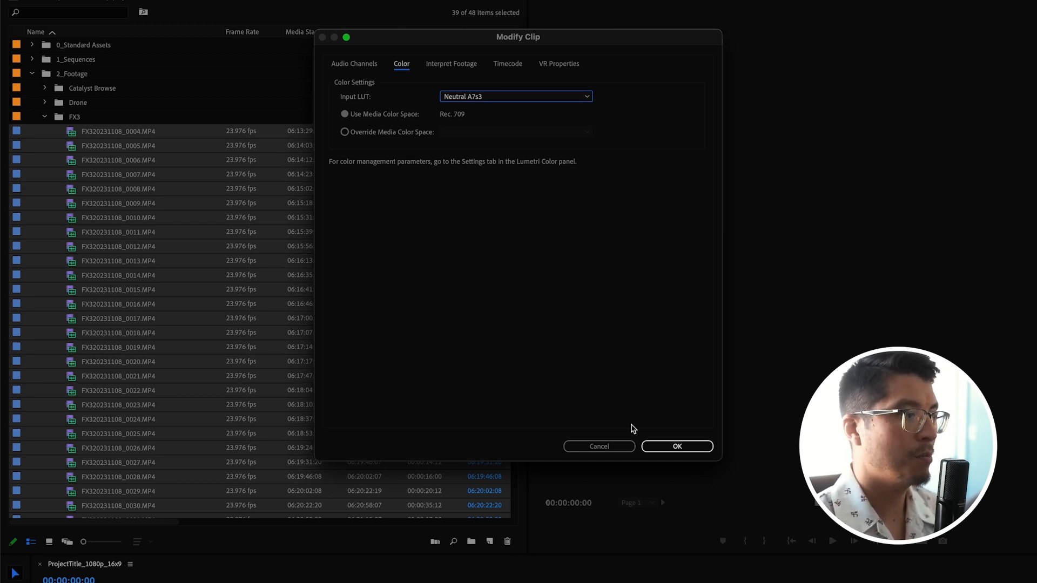
left_click(681, 449)
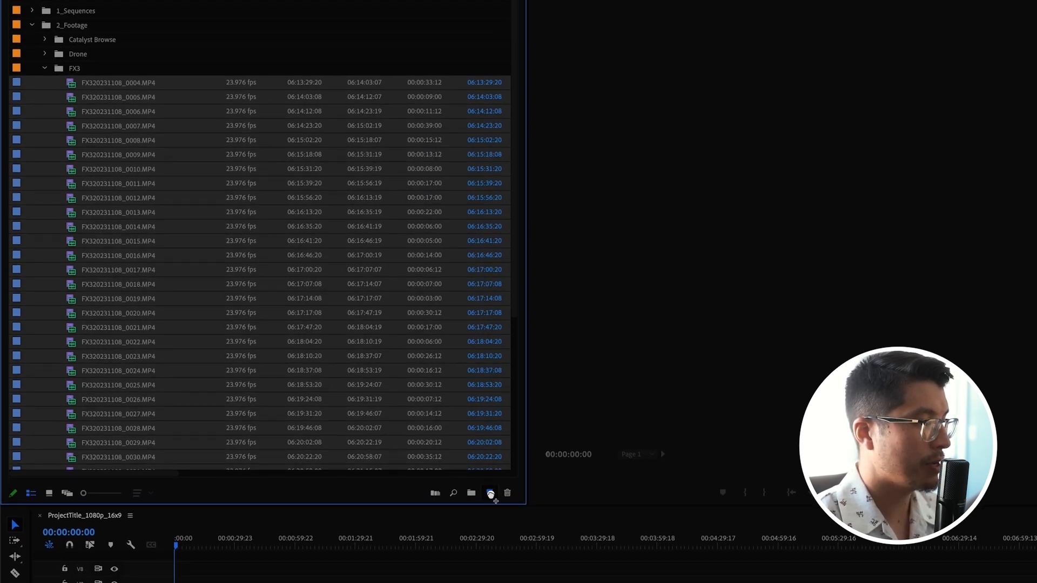
Create a sequence from the selected FX3 clips and rename it ALL FOOTAGE
left_click_drag(491, 494, 491, 494)
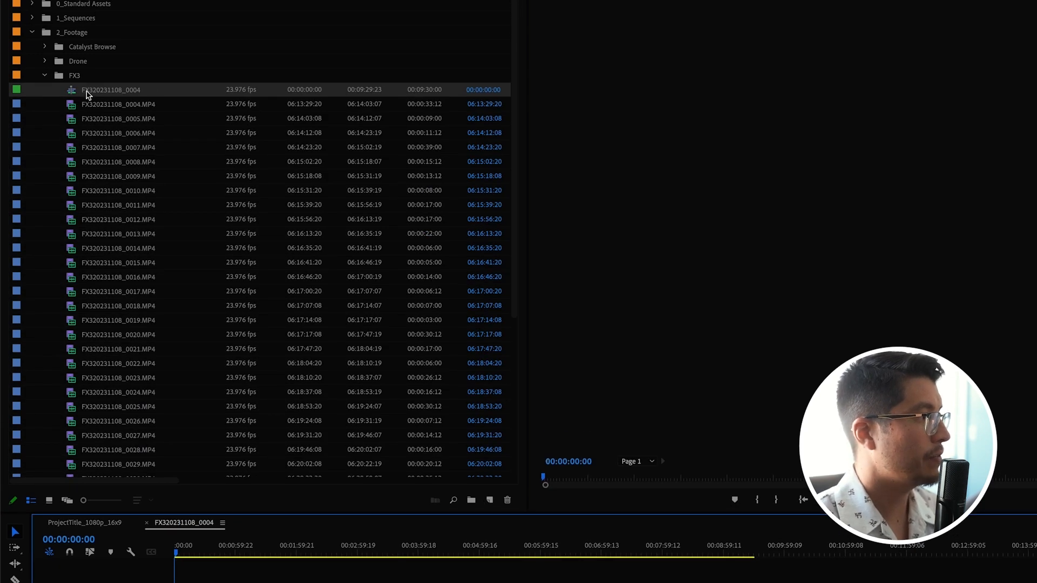
left_click(97, 92)
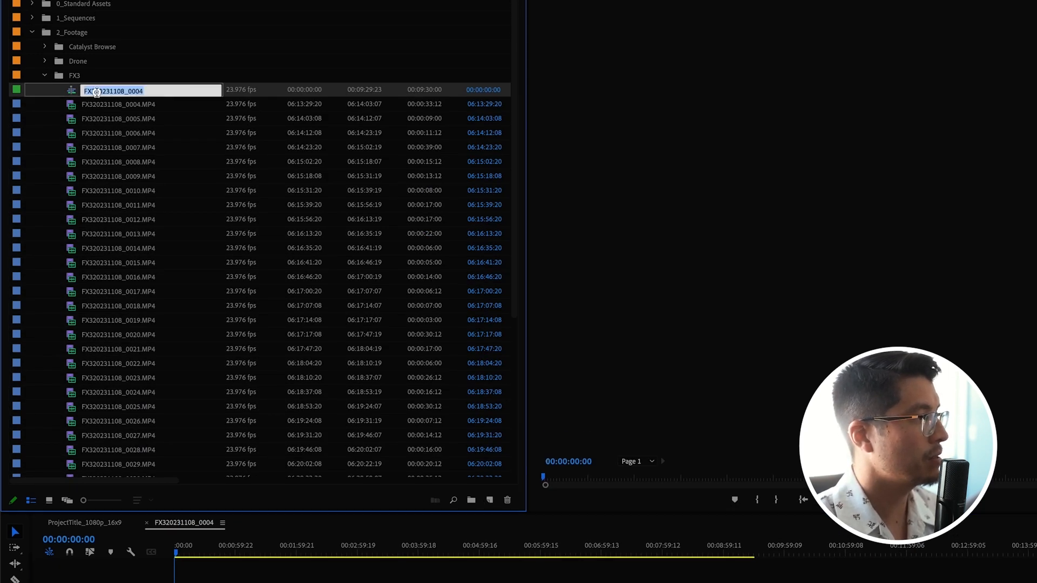
left_click(155, 92)
left_click_drag(164, 91, 82, 75)
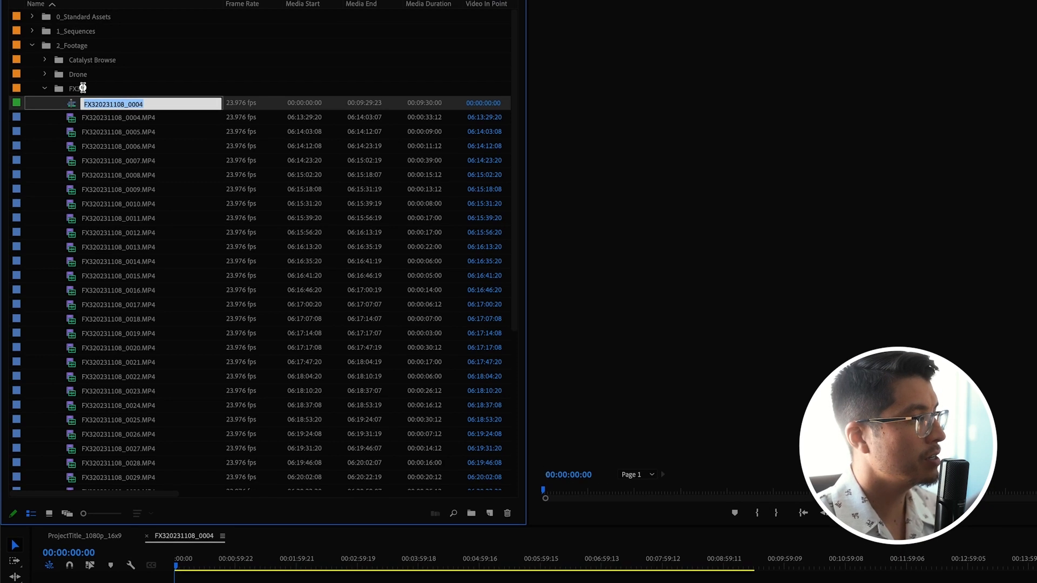
type("A")
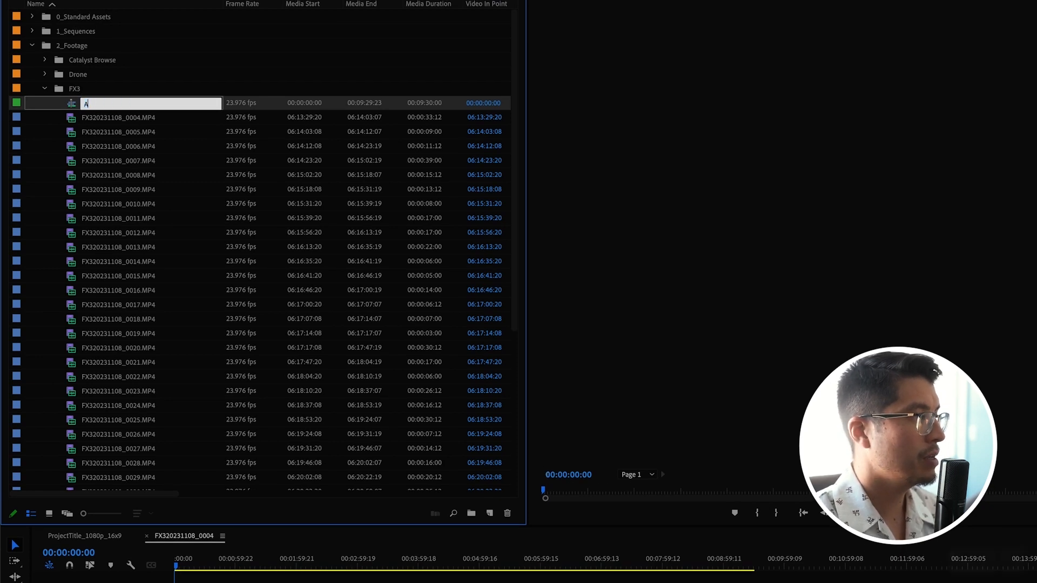
type("LL FOOTAGEE")
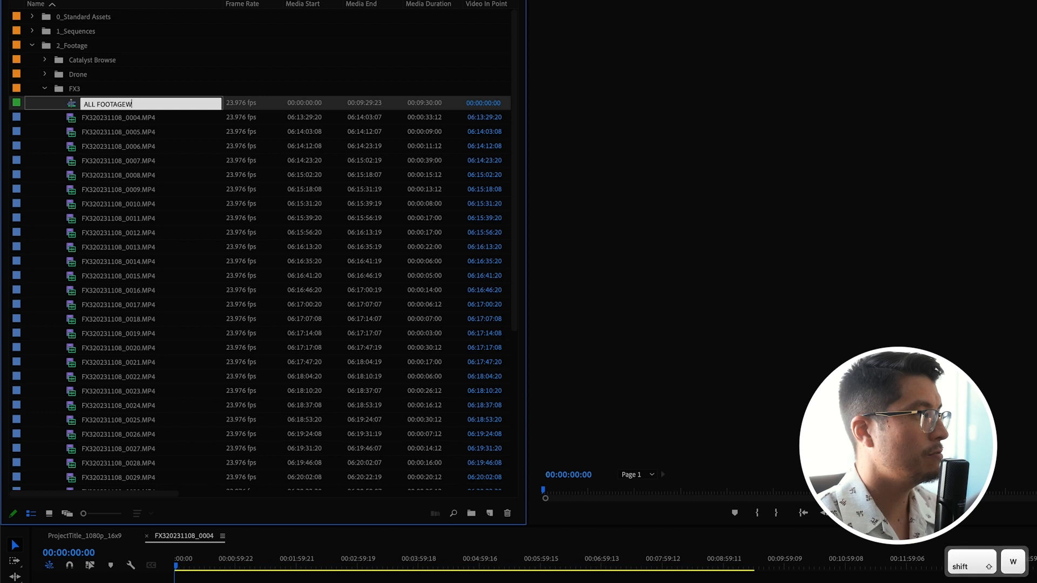
key("Tab")
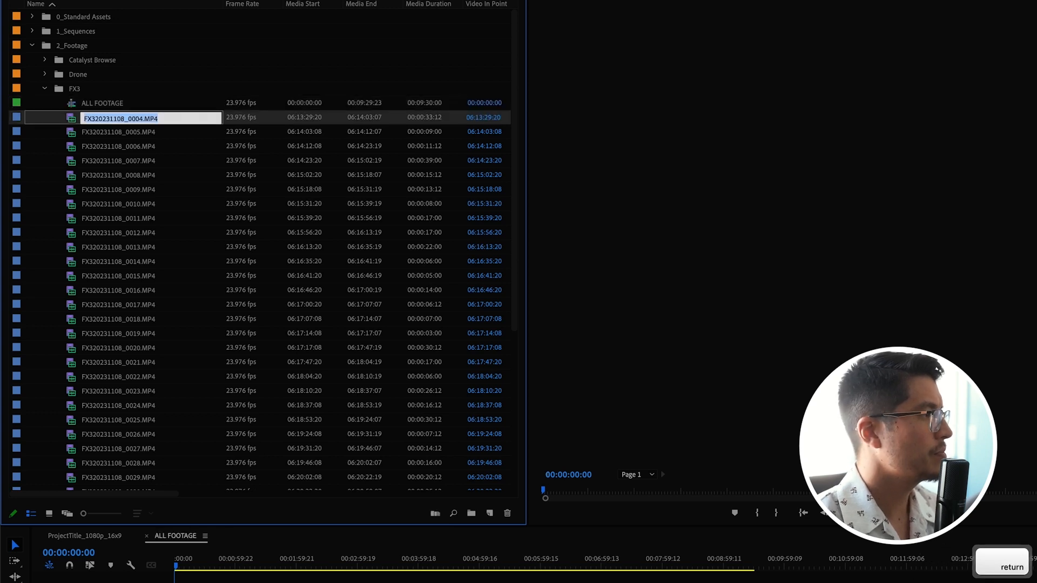
Move the ALL FOOTAGE sequence from the FX3 bin into the 1_Sequences bin, and collapse the FX3 bin
left_click(102, 103)
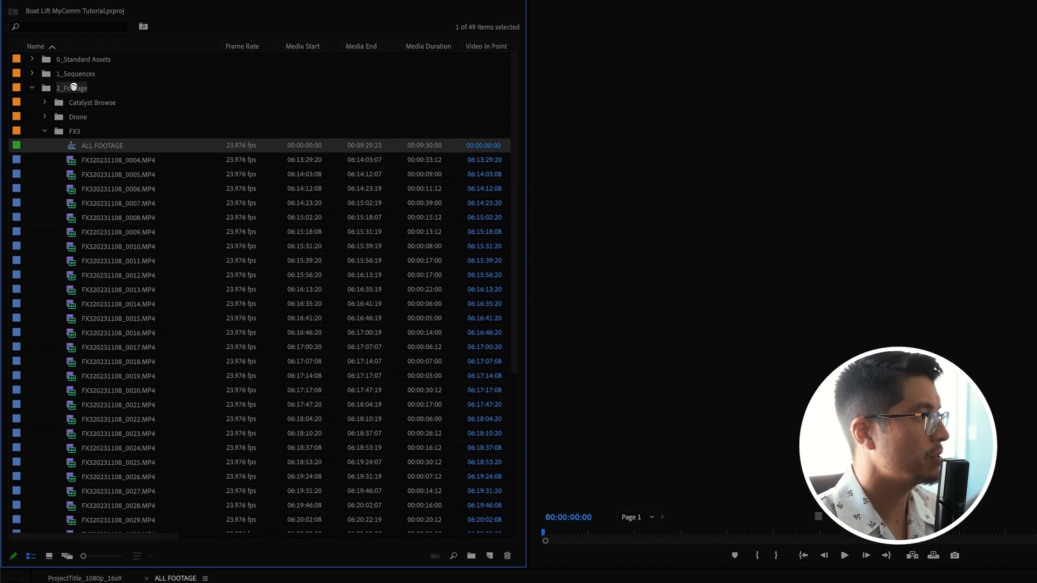
left_click_drag(74, 86, 72, 85)
left_click(45, 148)
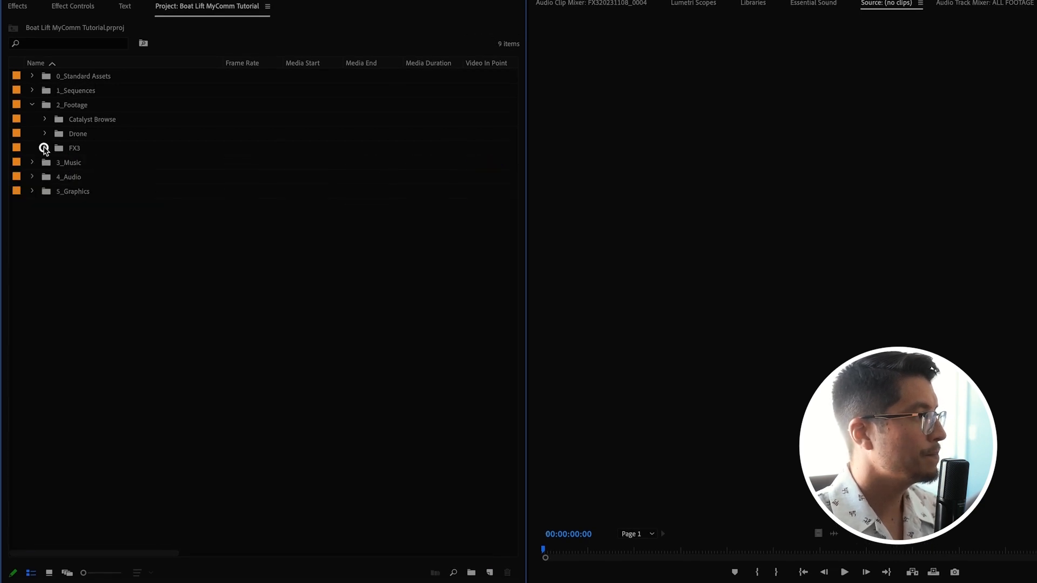
Expand the Drone bin and preview DJI_0037.SRT in the Source Monitor
left_click(45, 133)
left_click(76, 148)
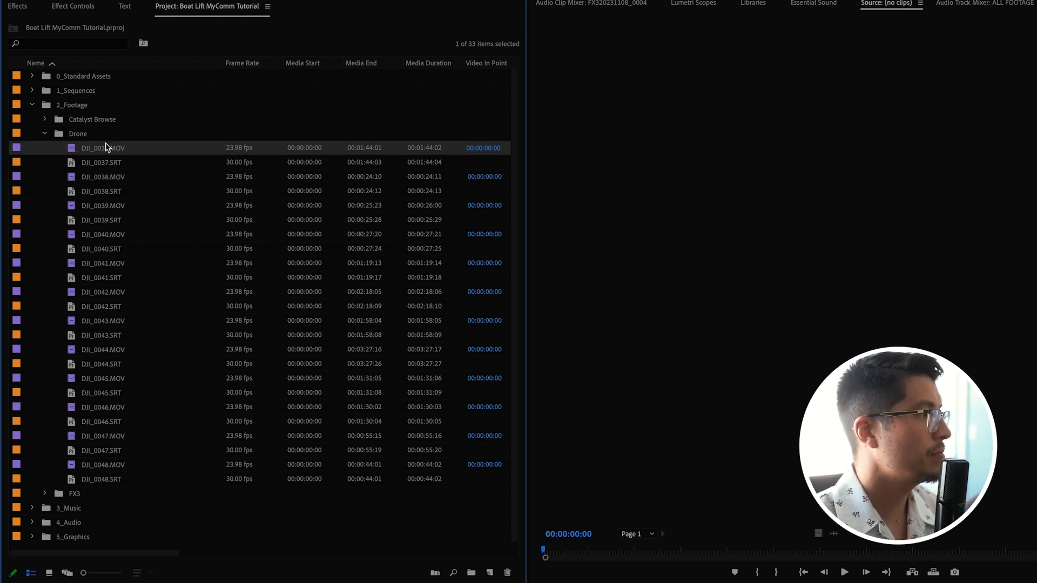
left_click(91, 164)
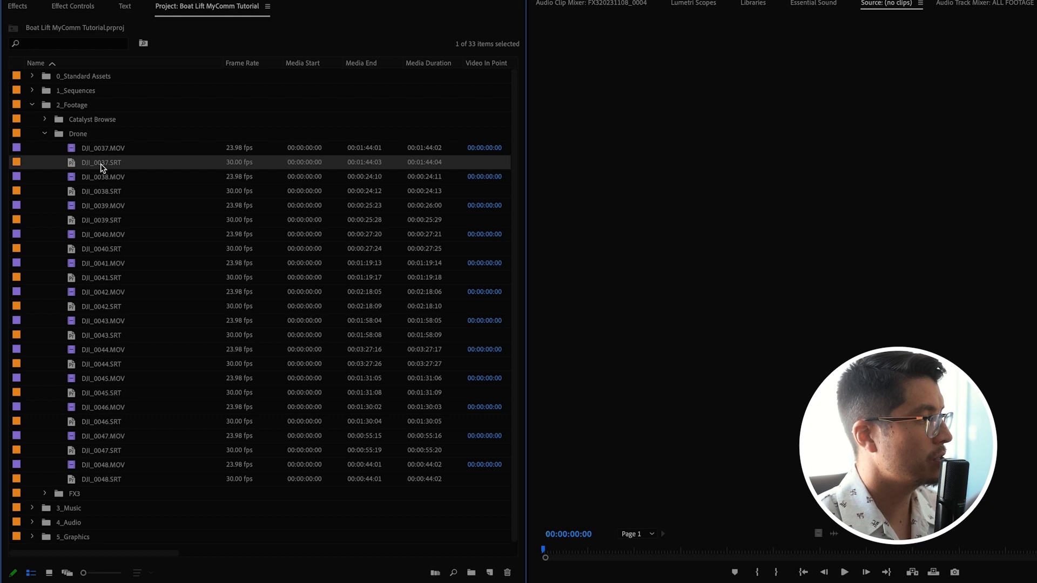
double_click(74, 165)
Sort the clips by frame rate to append all DJI .MOV drone clips after the FX3 footage in ALL FOOTAGE, and scrub through the sequence
left_click(76, 147)
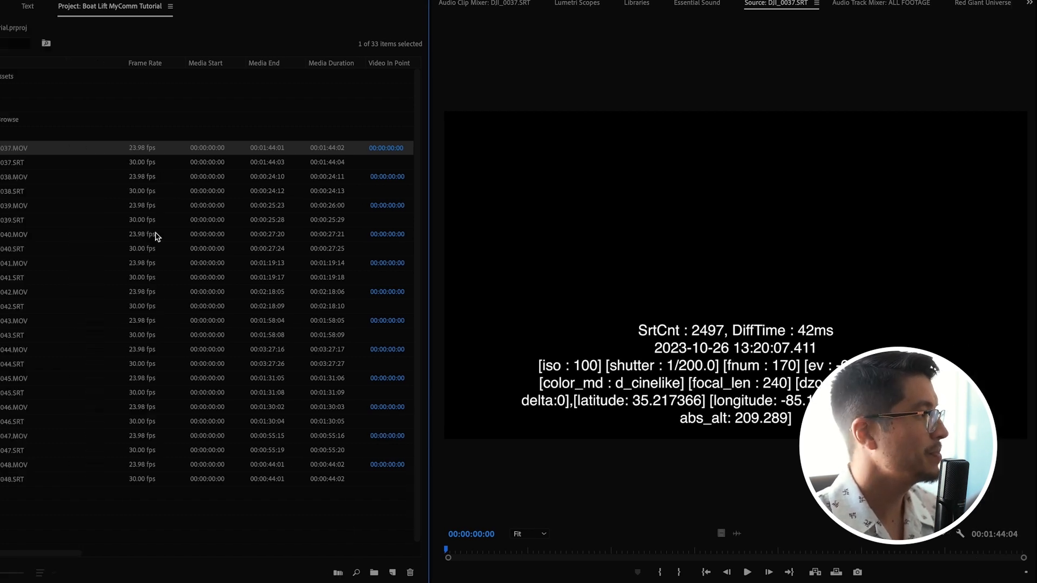
left_click(88, 148)
left_click(255, 95)
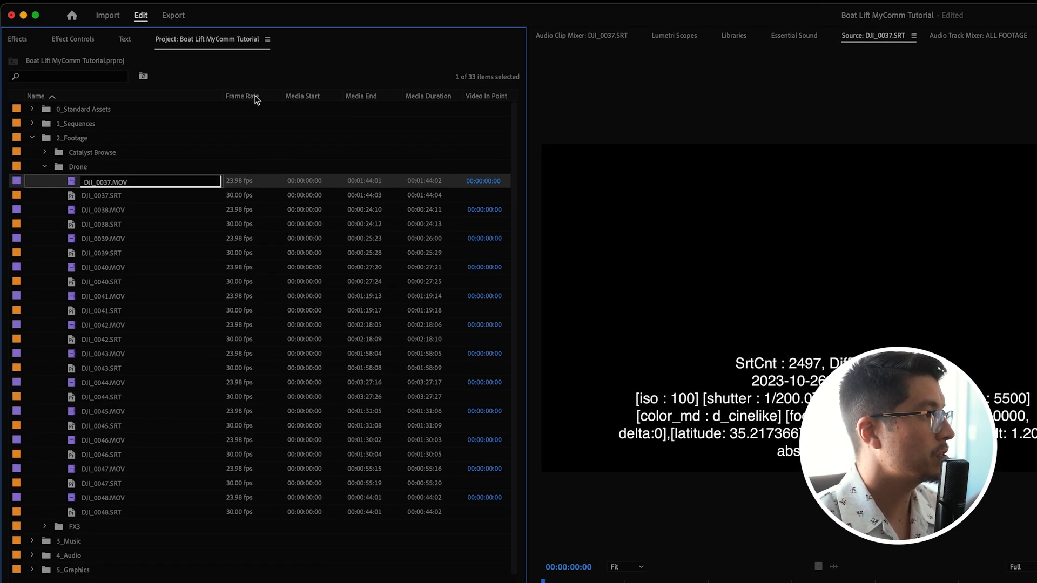
left_click(258, 97)
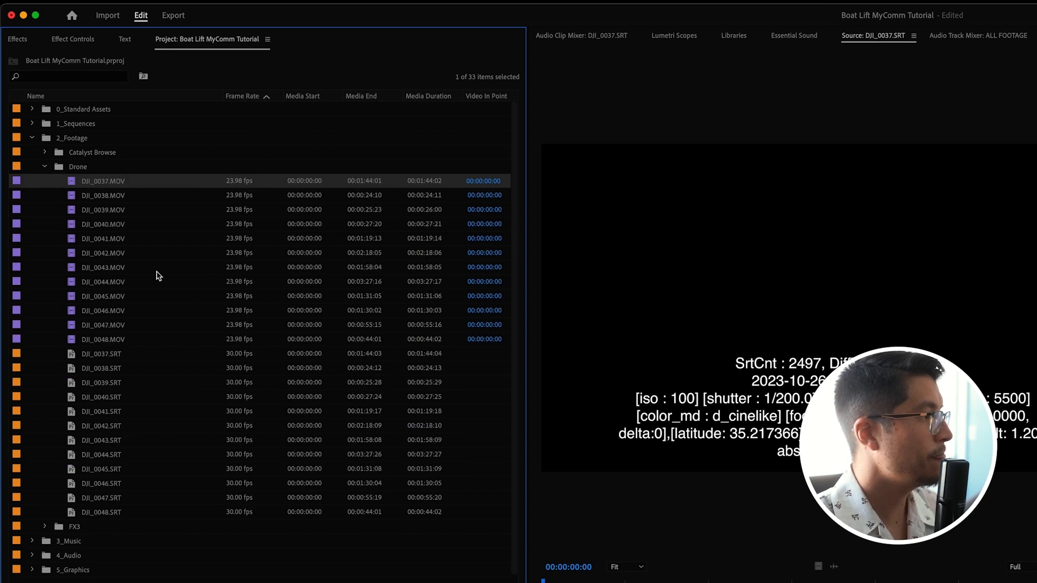
left_click(108, 339, "shift")
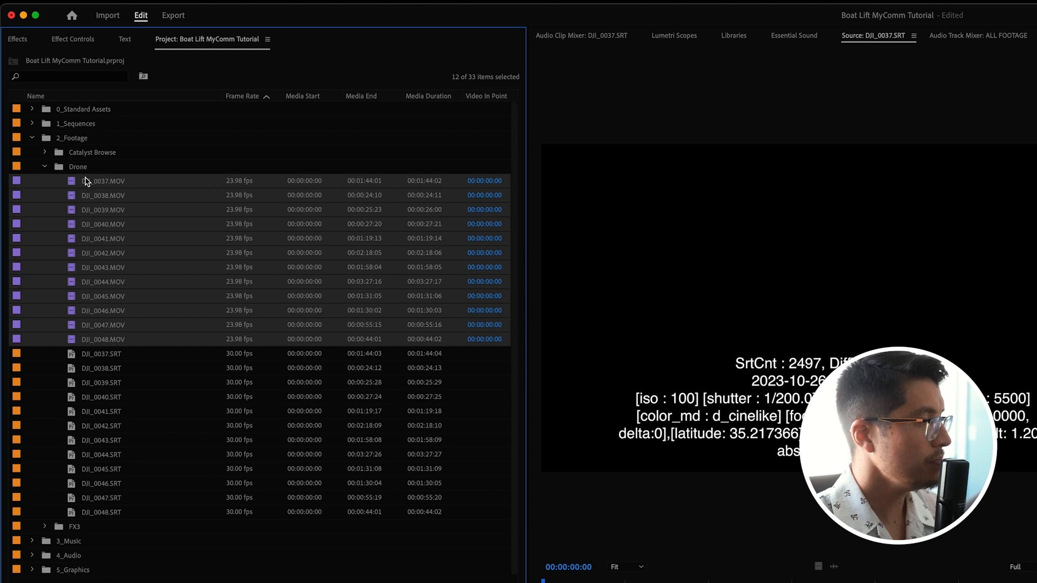
left_click_drag(195, 253, 869, 458)
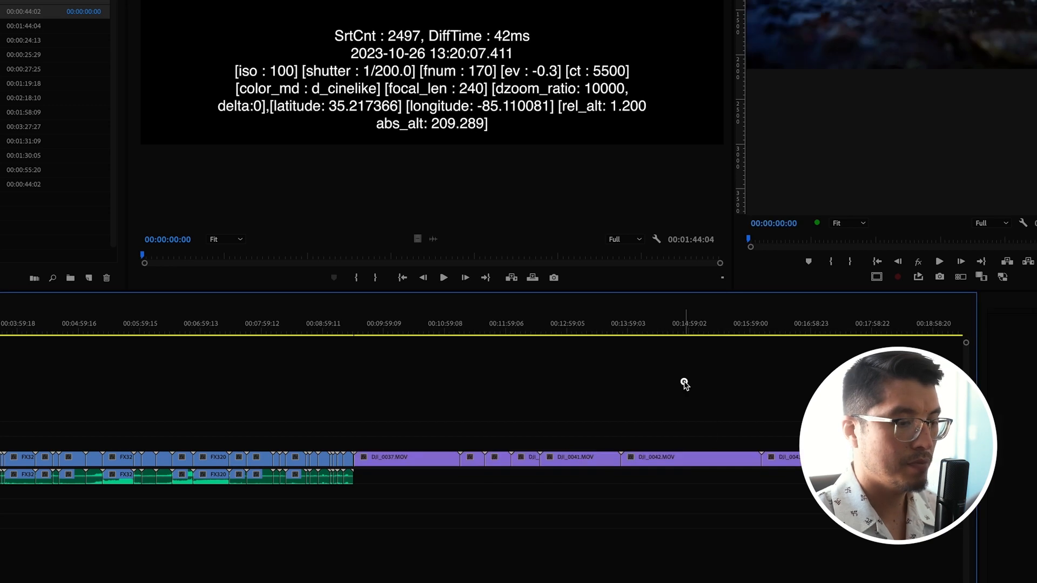
key("backslash")
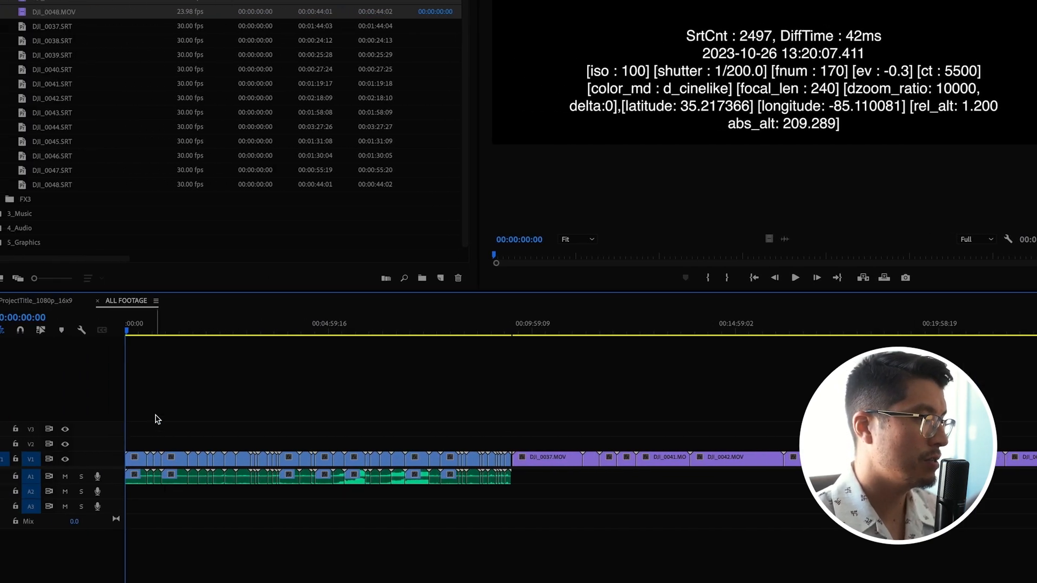
left_click_drag(128, 330, 532, 357)
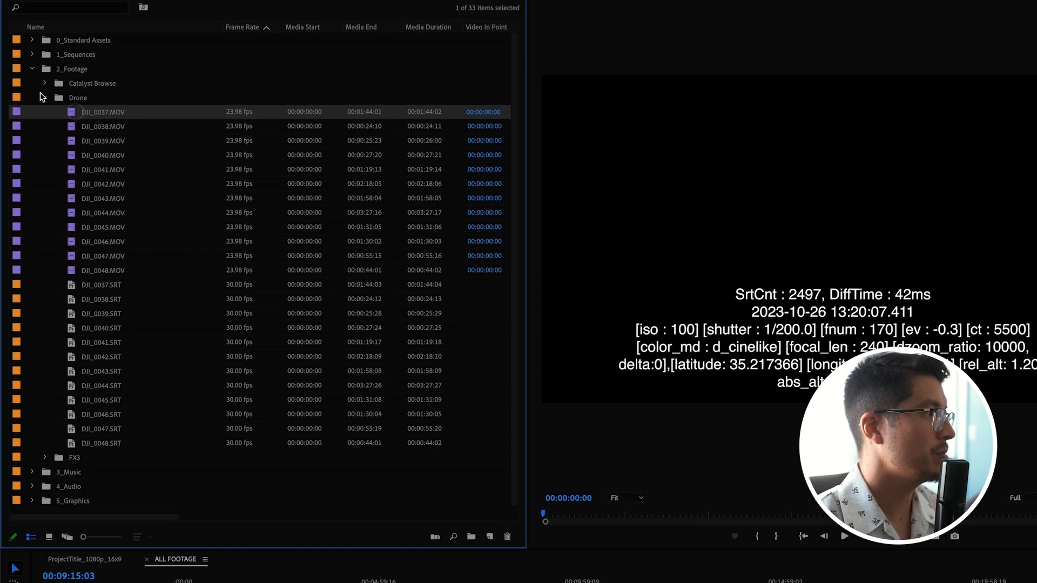
Preview the FX3 clips FX320231108_0006.MP4 and FX320231108_0007.MP4 in the Source Monitor
left_click(44, 98)
left_click(43, 112)
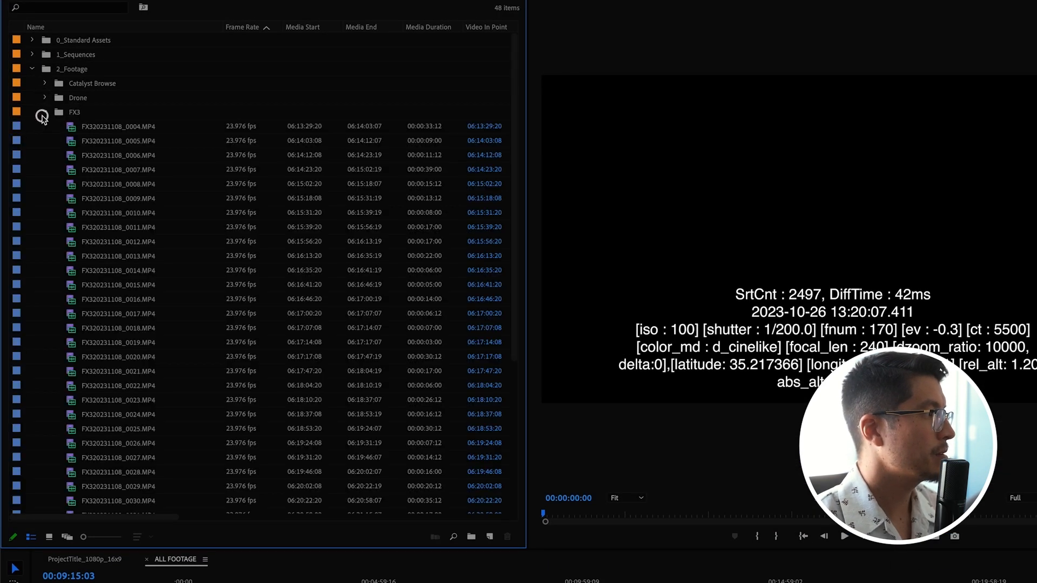
double_click(70, 162)
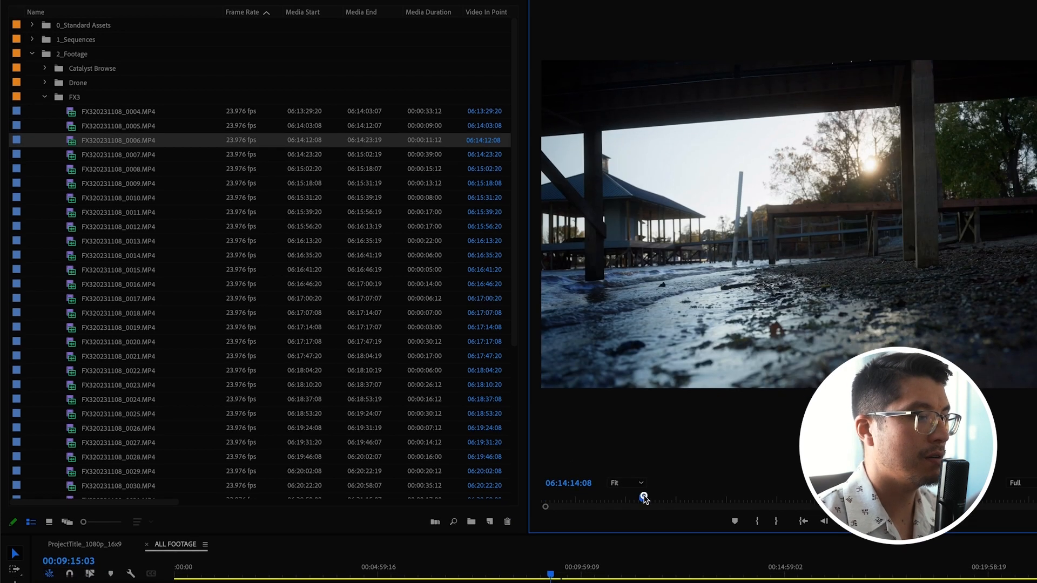
left_click_drag(643, 516, 964, 487)
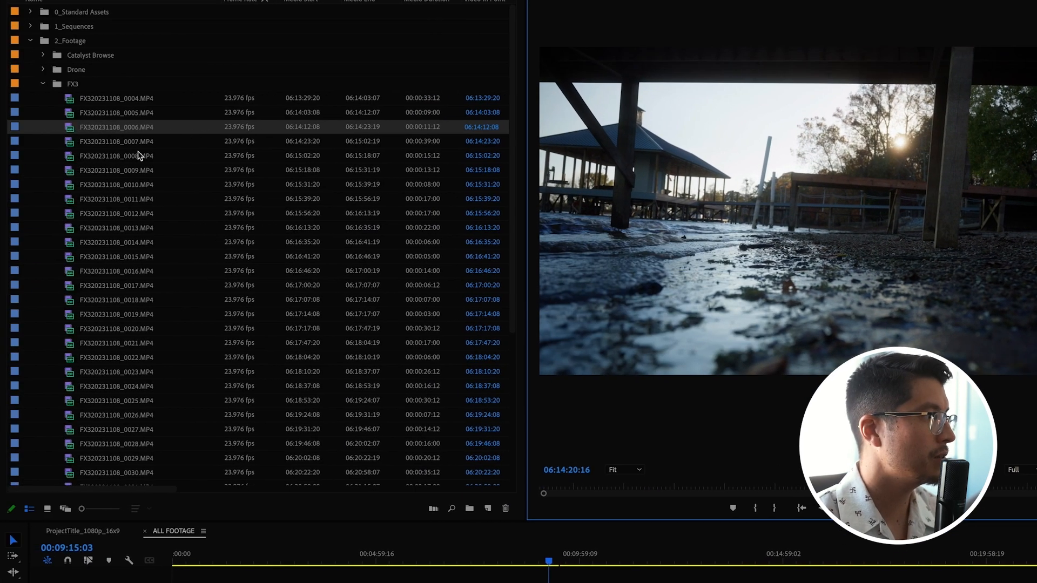
double_click(70, 141)
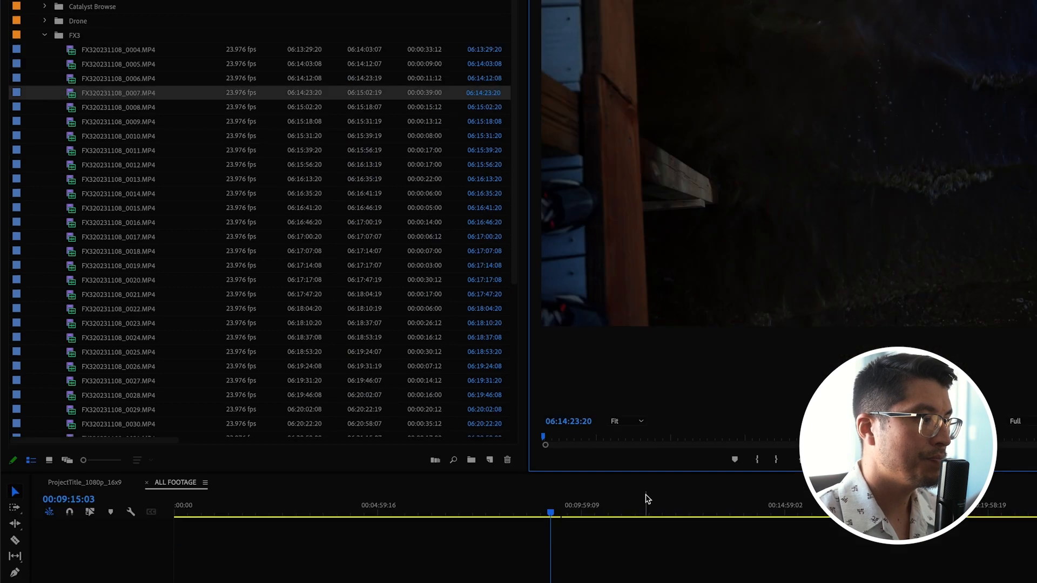
left_click_drag(672, 435, 764, 433)
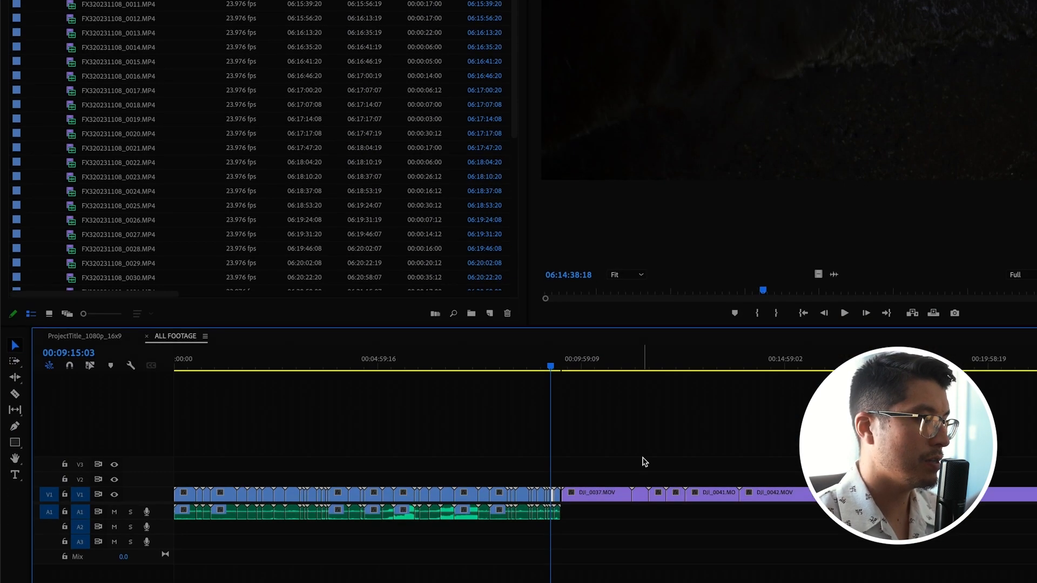
Review the ALL FOOTAGE sequence from its start, and switch to the ProjectTitle_1080p_16x9 sequence
left_click_drag(321, 360, 166, 364)
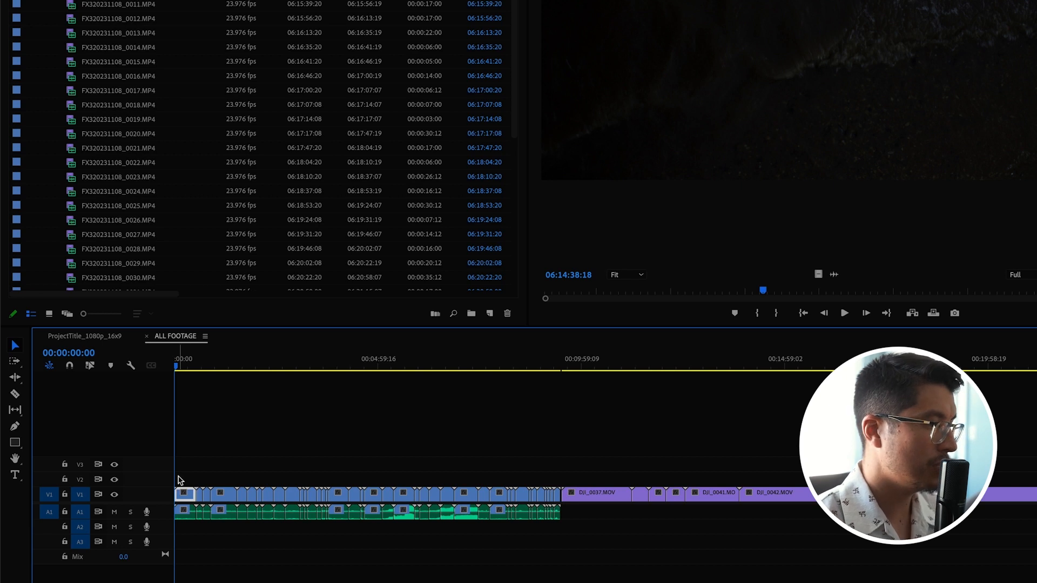
key("space")
left_click_drag(185, 363, 397, 376)
left_click(83, 338)
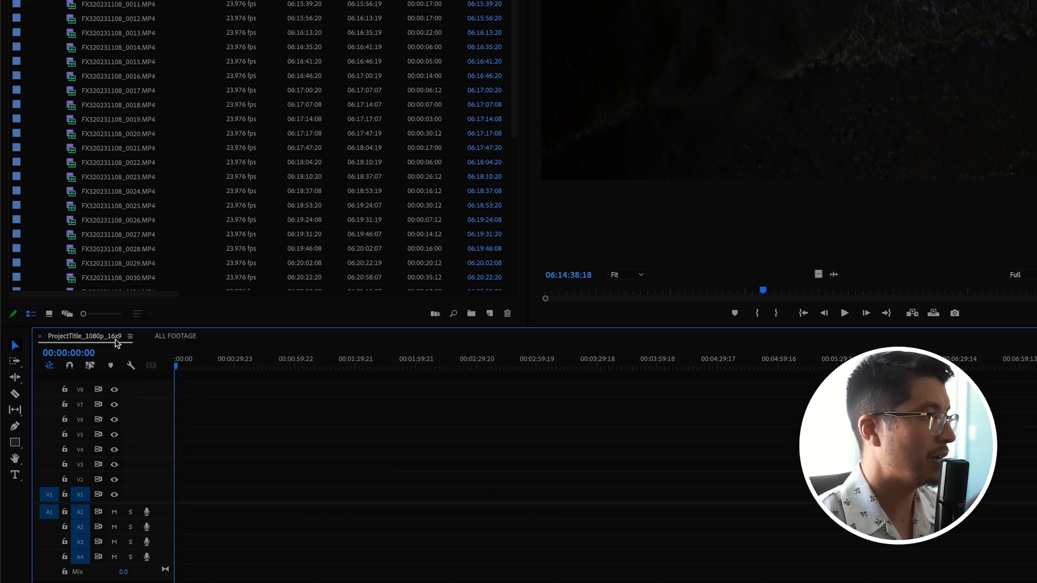
Reveal the ProjectTitle_1080p_16x9 sequence in the project and rename it "Boat Lift Tutorial"
left_click(33, 90)
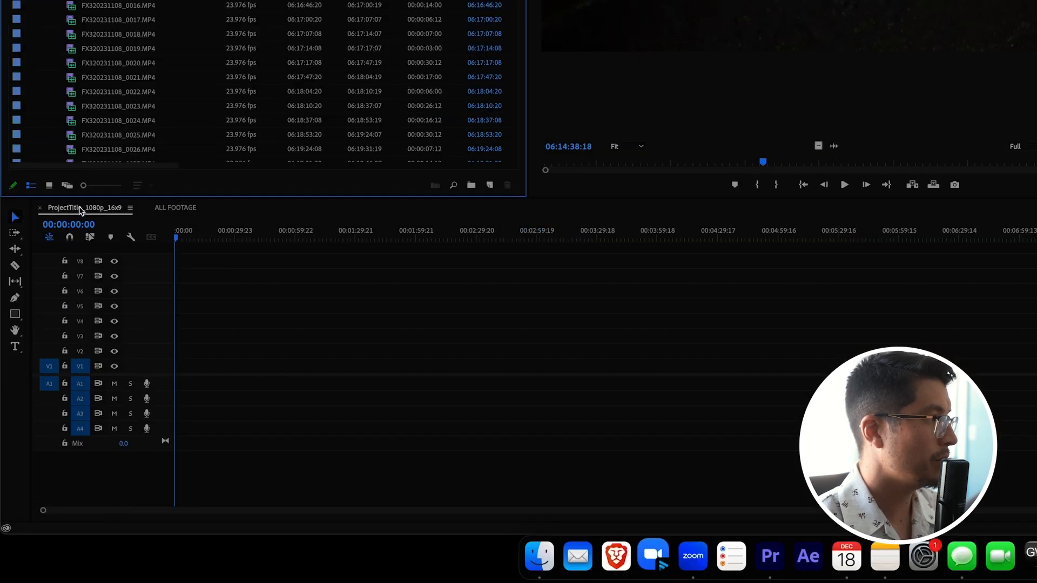
right_click(81, 213)
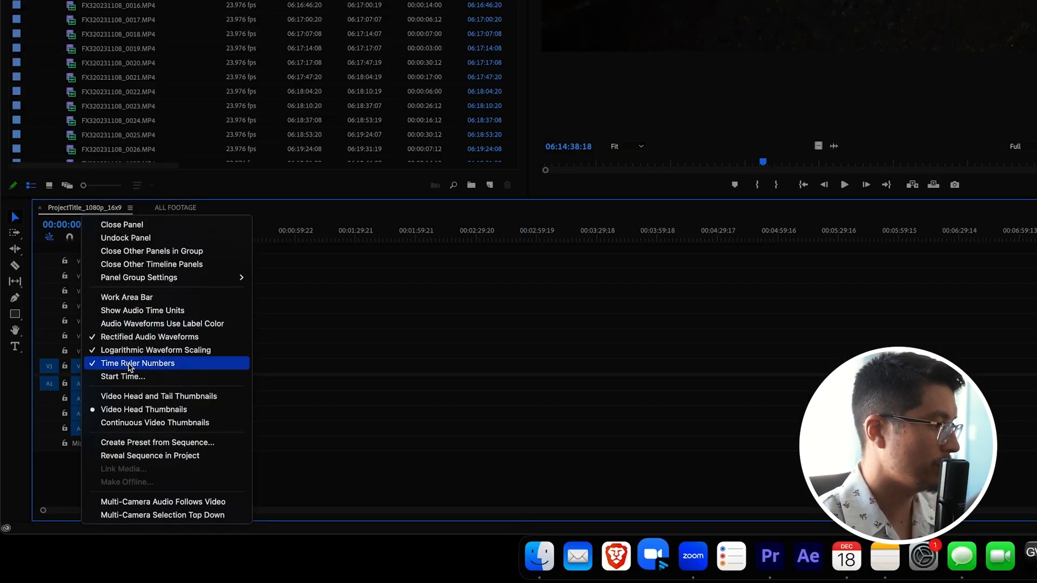
left_click(160, 457)
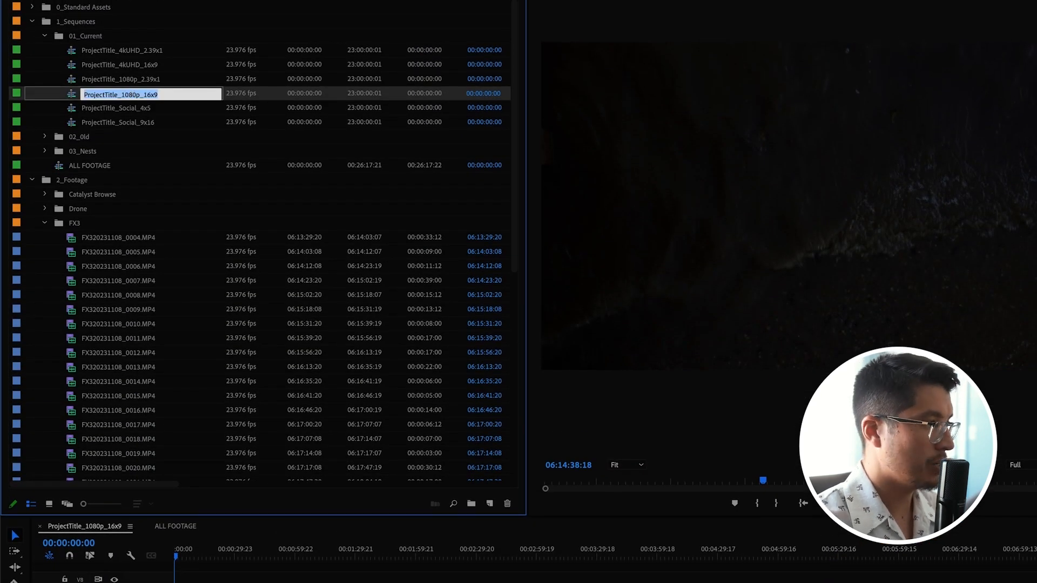
type("Boat Lift")
key("BackSpace")
key("BackSpace")
key("BackSpace")
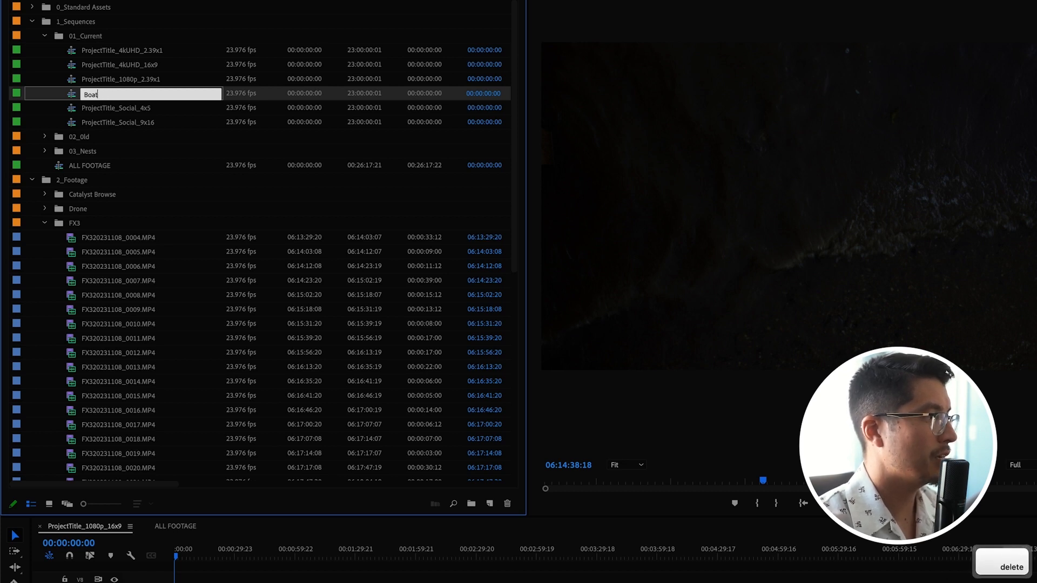
type("ift Tutorial")
key("Return")
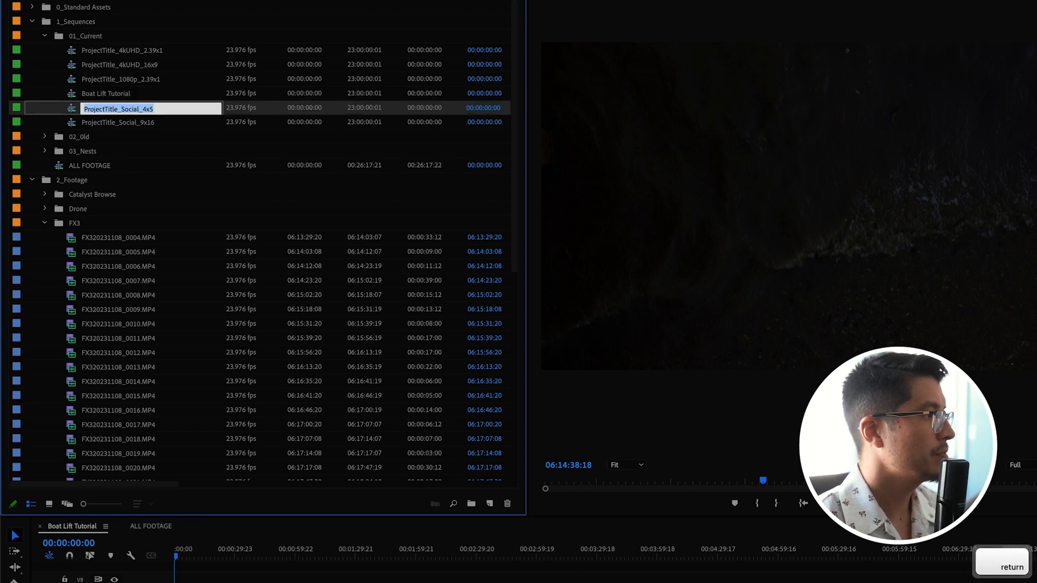
Move the ALL FOOTAGE sequence into the 01_Current bin and collapse the 01_Current, FX3, 1_Sequences and 2_Footage bins
left_click(74, 168)
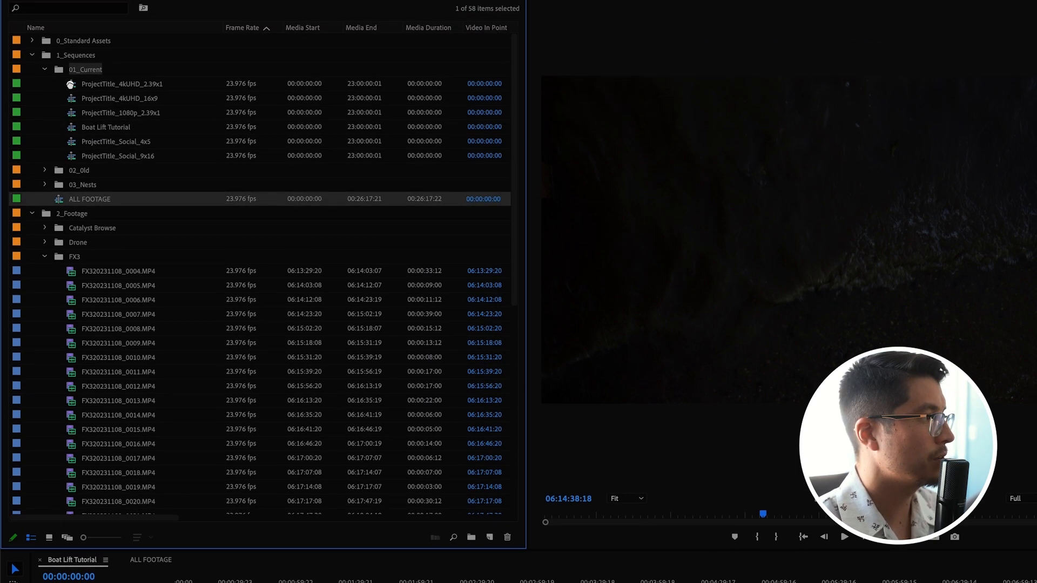
left_click_drag(75, 88, 75, 88)
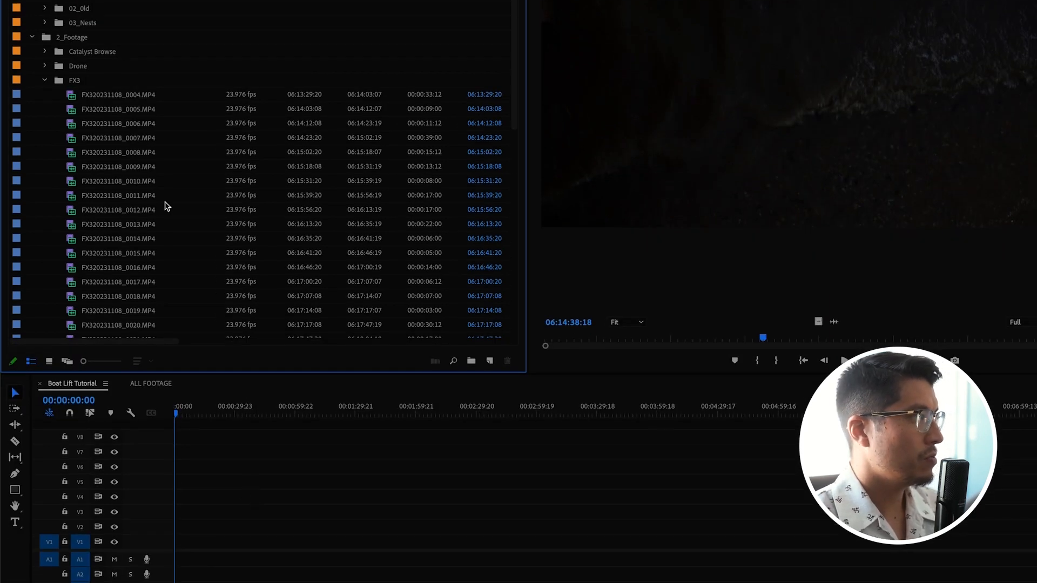
left_click(45, 95)
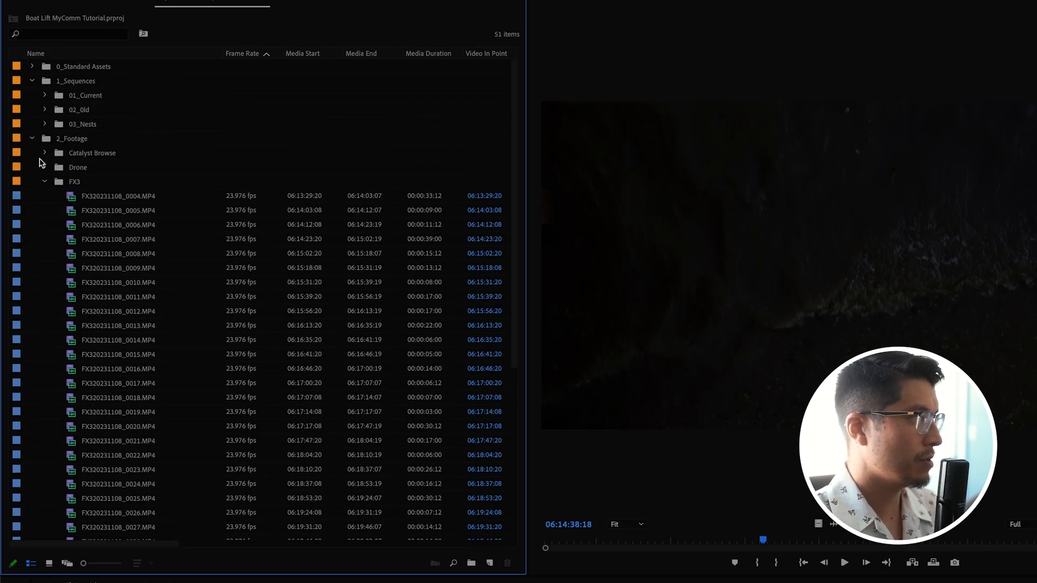
left_click(44, 181)
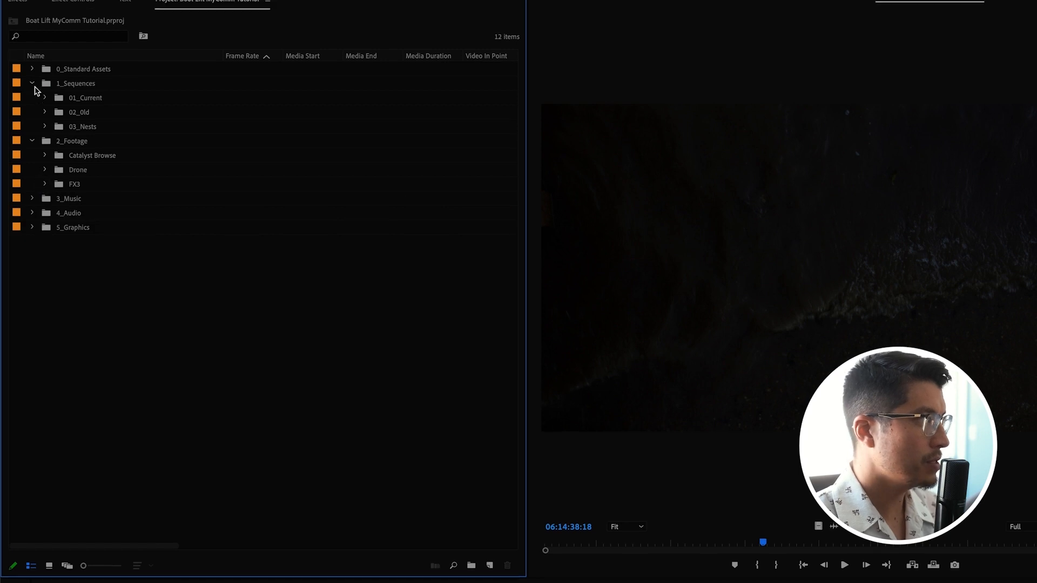
left_click(32, 81)
left_click(32, 101)
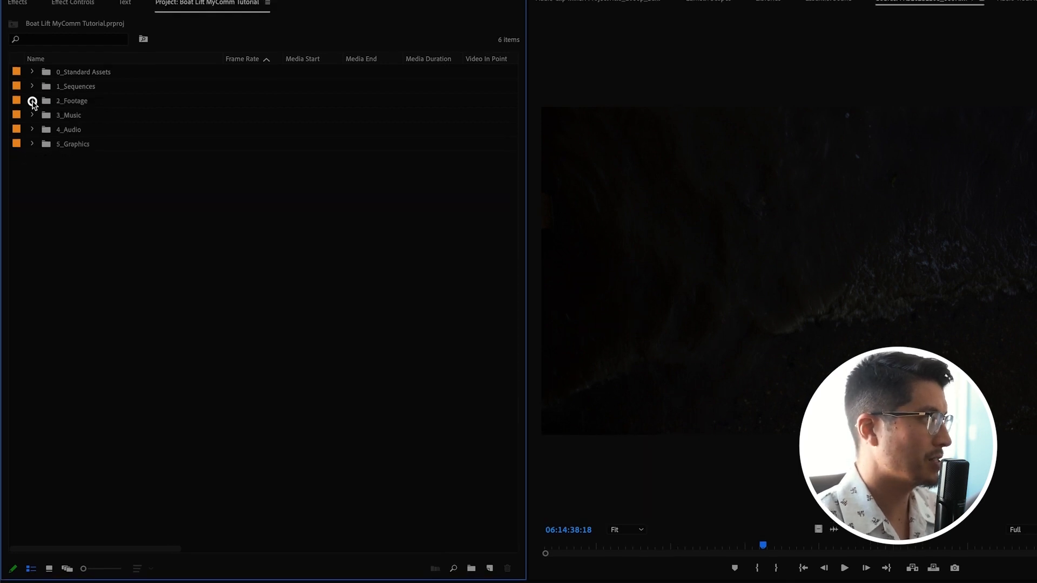
Expand the 3_Music bin and listen to the opening of Romeo - Fragility.wav in the Source Monitor
left_click(32, 115)
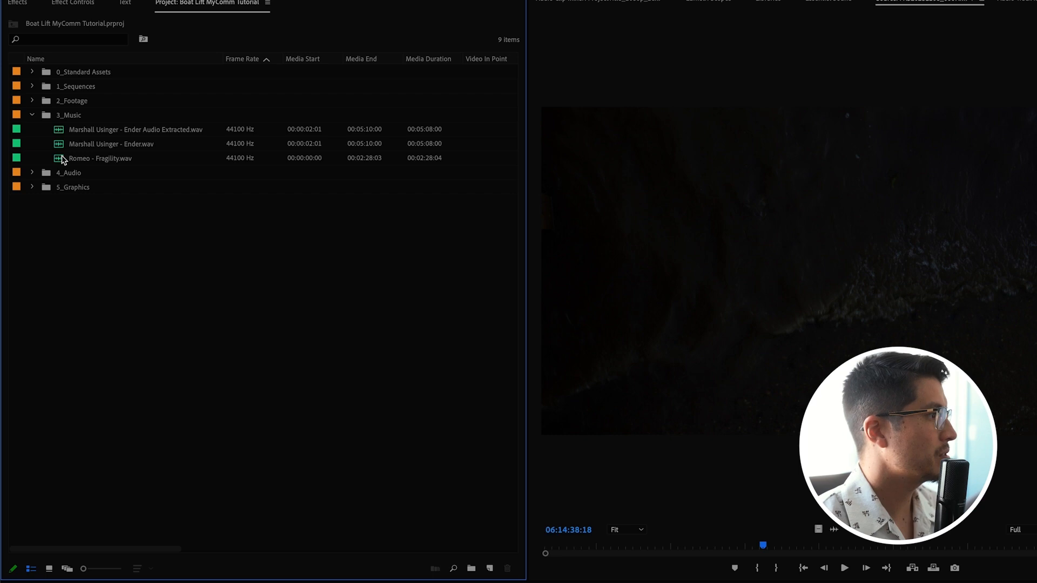
double_click(62, 159)
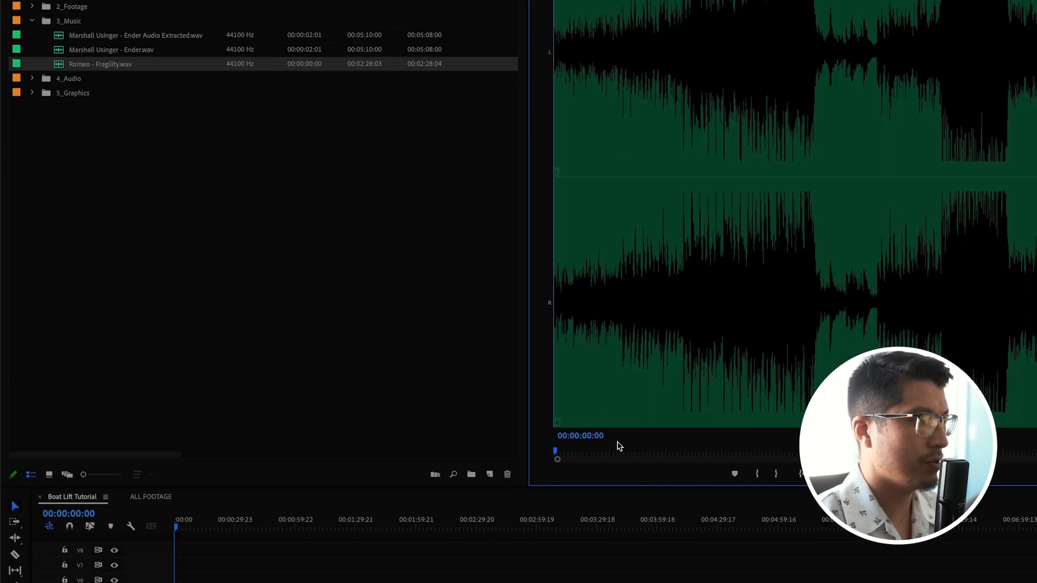
left_click_drag(586, 452, 541, 451)
key("space")
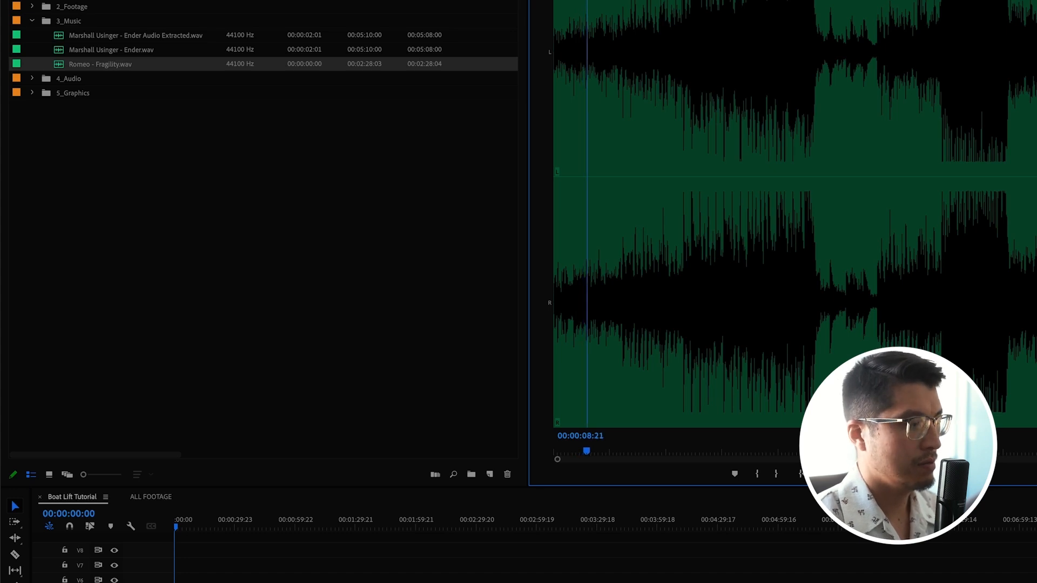
key("space")
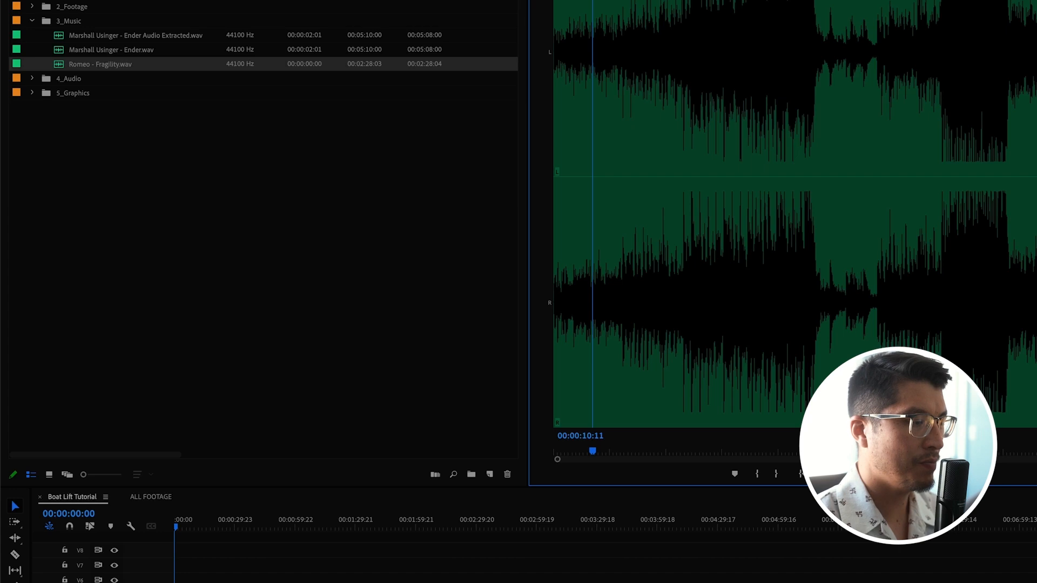
Place Romeo - Fragility.wav at the start of audio track A1 in the Boat Lift Tutorial sequence and enlarge that track
left_click_drag(771, 493, 160, 485)
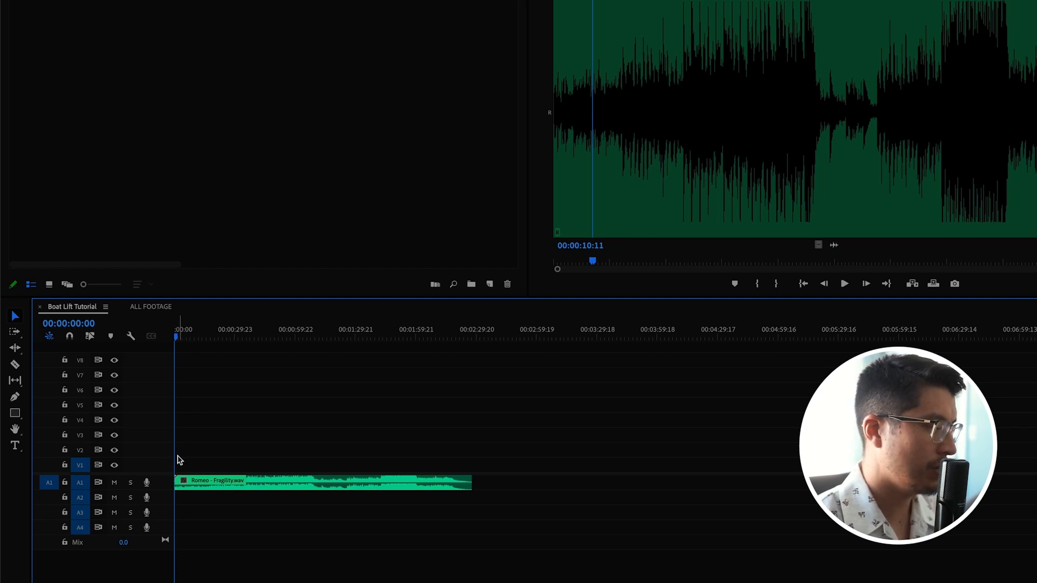
key("ctrl+a")
mouse_move(170, 457)
left_mouse_down()
mouse_move(233, 449)
mouse_move(206, 435)
mouse_move(173, 437)
left_mouse_up()
double_click(166, 485)
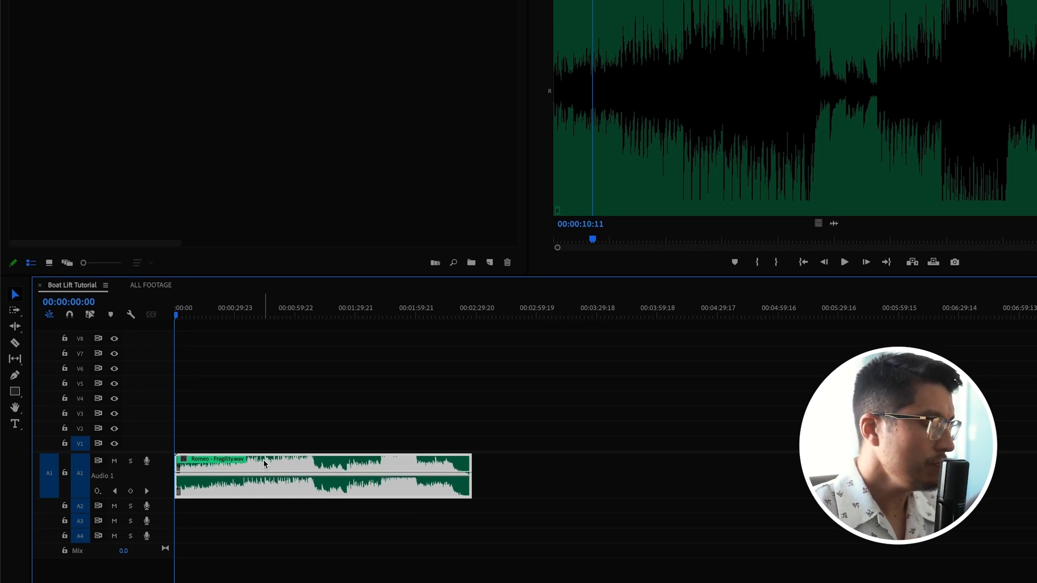
Play the music from the start of the sequence and cut it at 00:00:17:12
key("space")
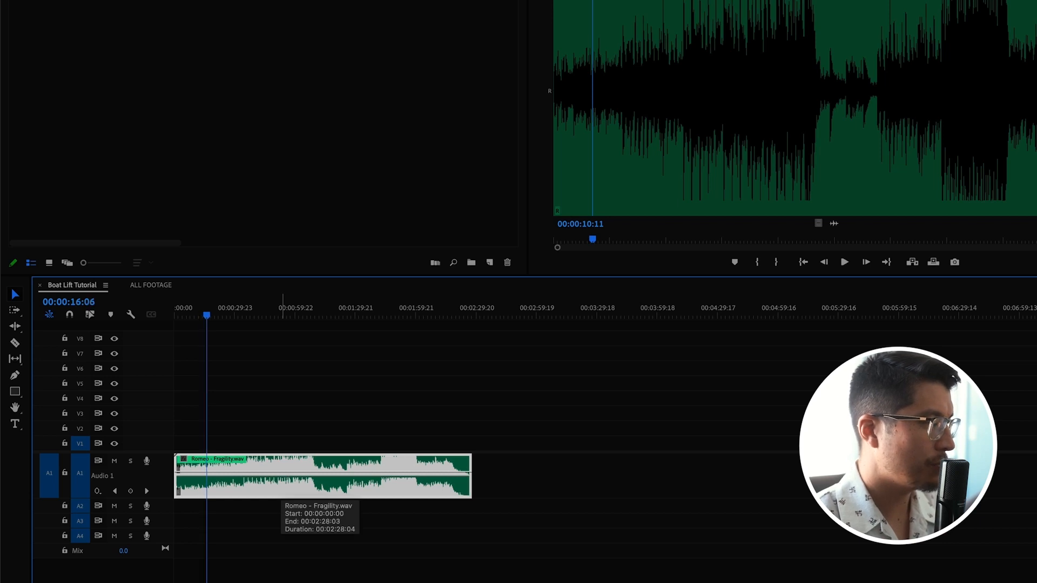
key("ctrl+k")
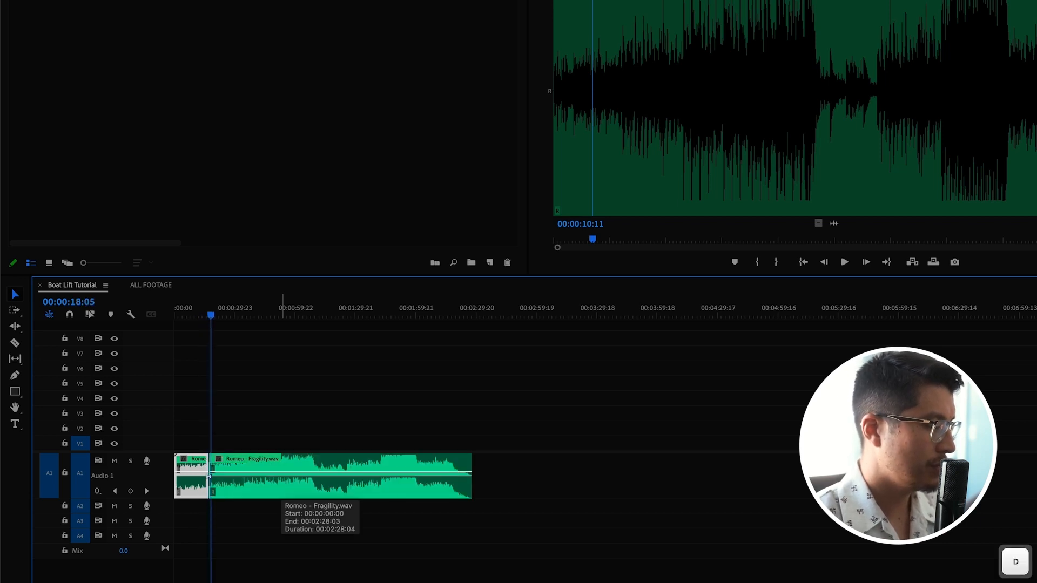
key("space")
left_click_drag(215, 314, 225, 309)
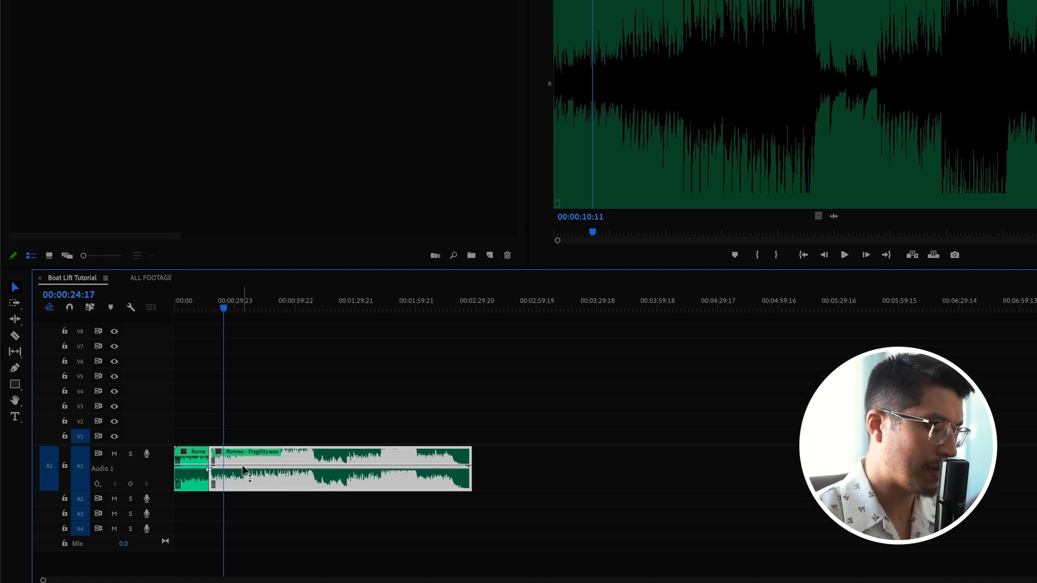
Replay the music from the start and cut its opening section on the beat just before the 9-second mark
mouse_move(242, 466)
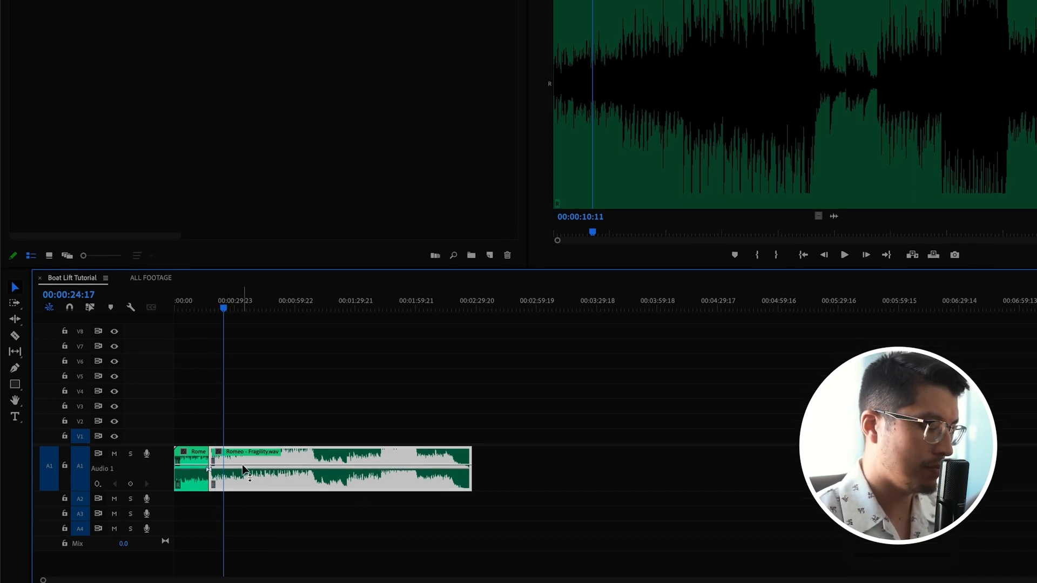
key("space")
left_click_drag(225, 308, 163, 326)
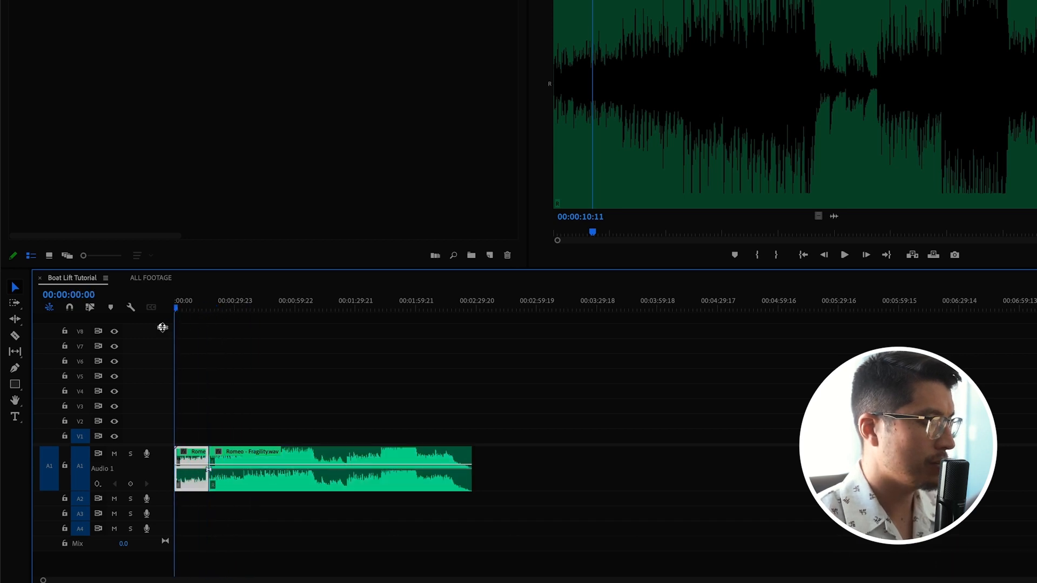
key("v")
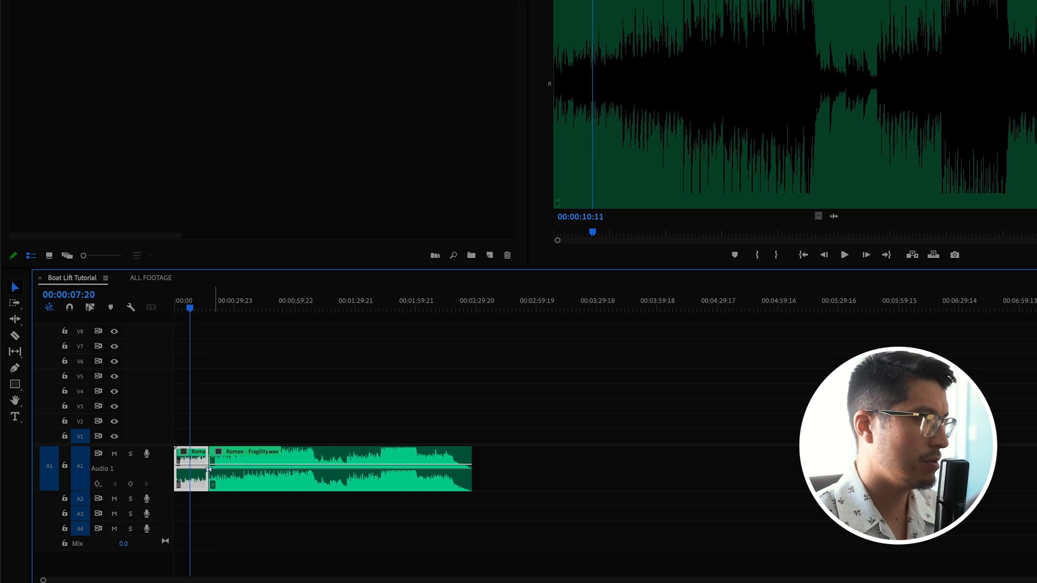
key("space")
Listen to the music around 34 seconds, place the playhead frame by frame at 00:00:34:13, and cut the last section there
left_click_drag(216, 292, 241, 294)
key("space")
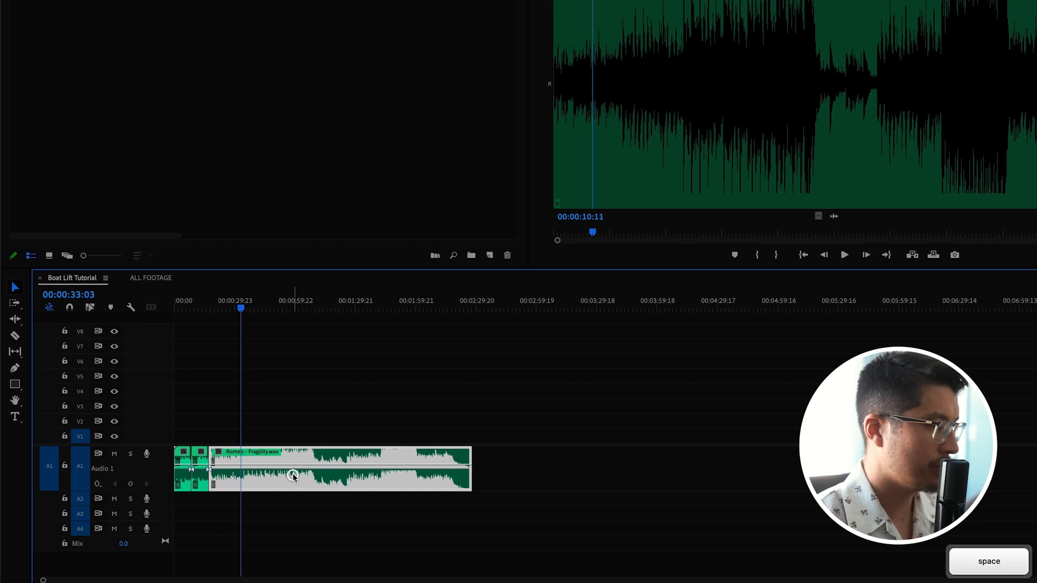
key("space")
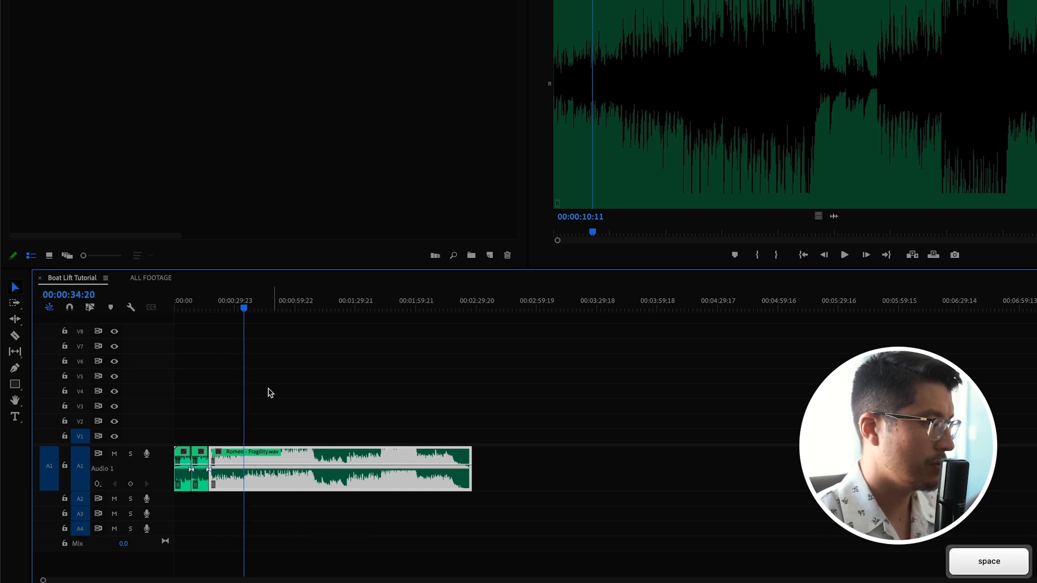
key("=")
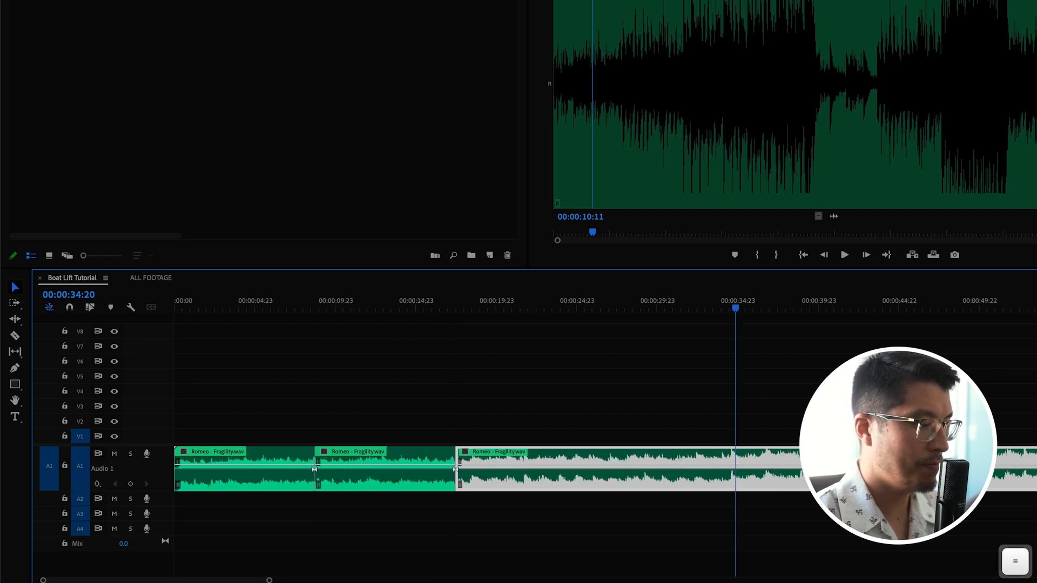
left_click_drag(738, 306, 653, 307)
key("space")
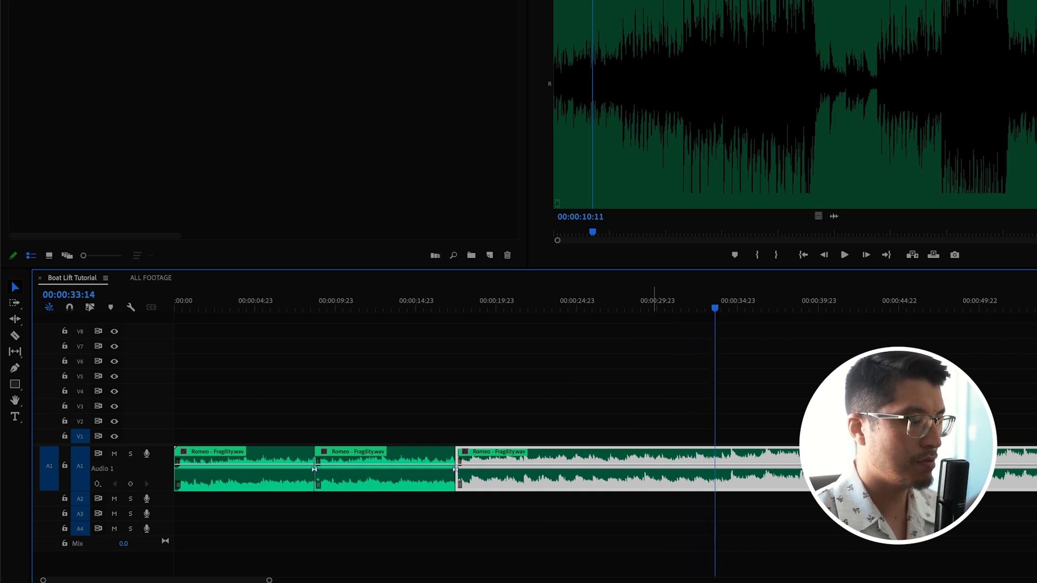
key("space")
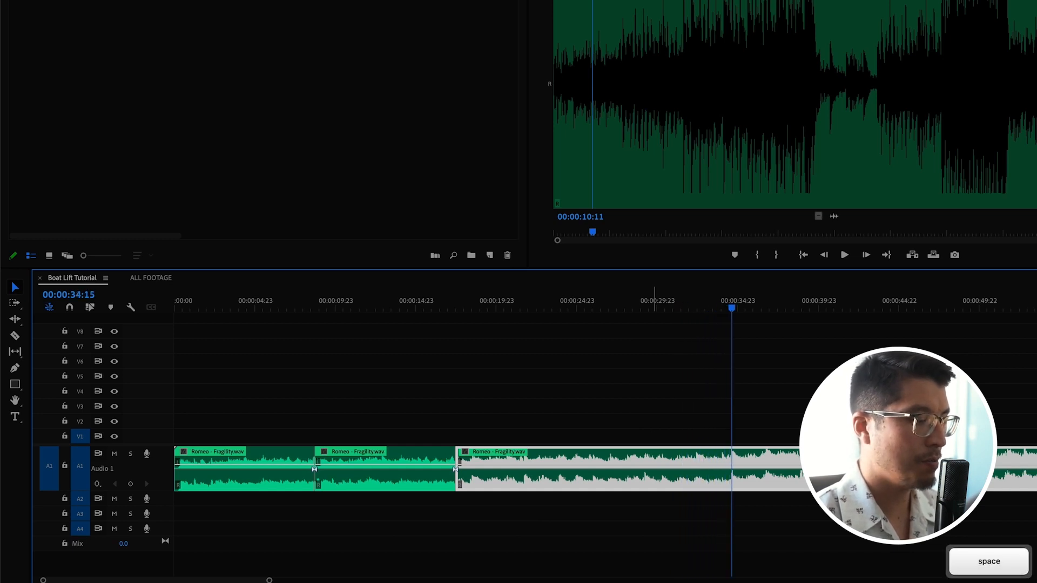
key("Left")
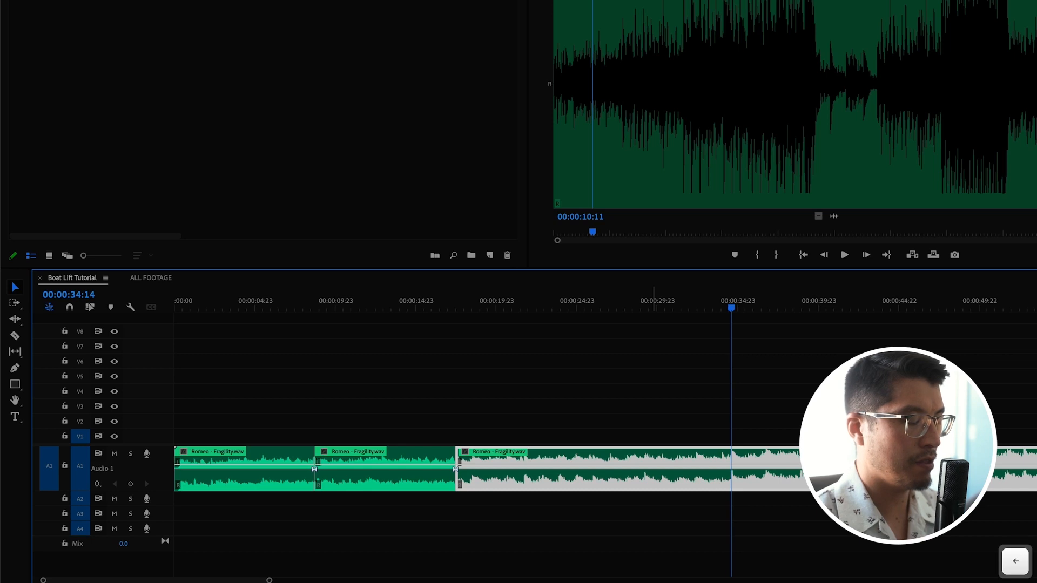
key("Left")
key("Right")
key("Right")
key("Right")
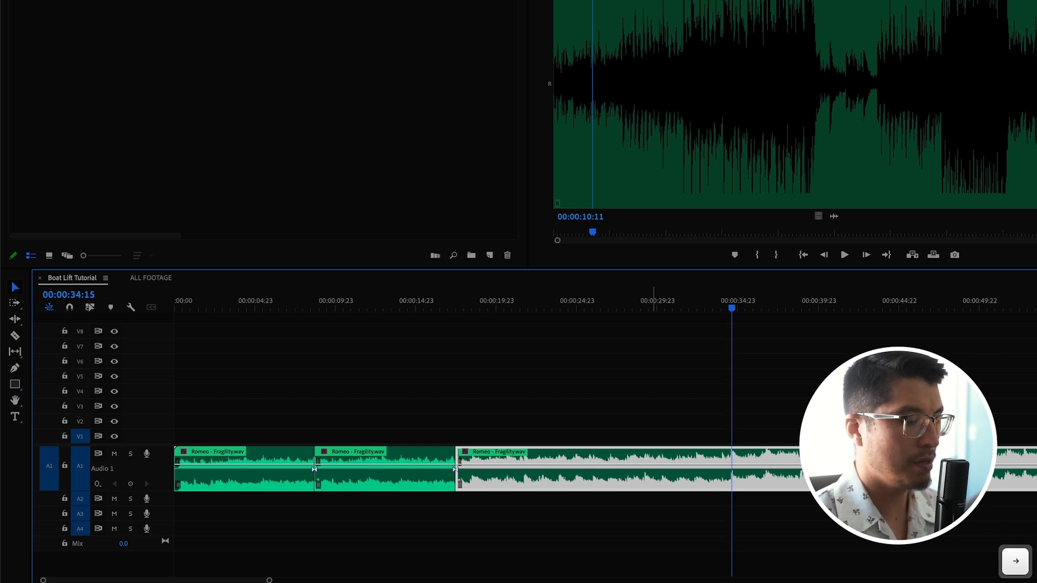
key("Left")
key("Left")
key("Right")
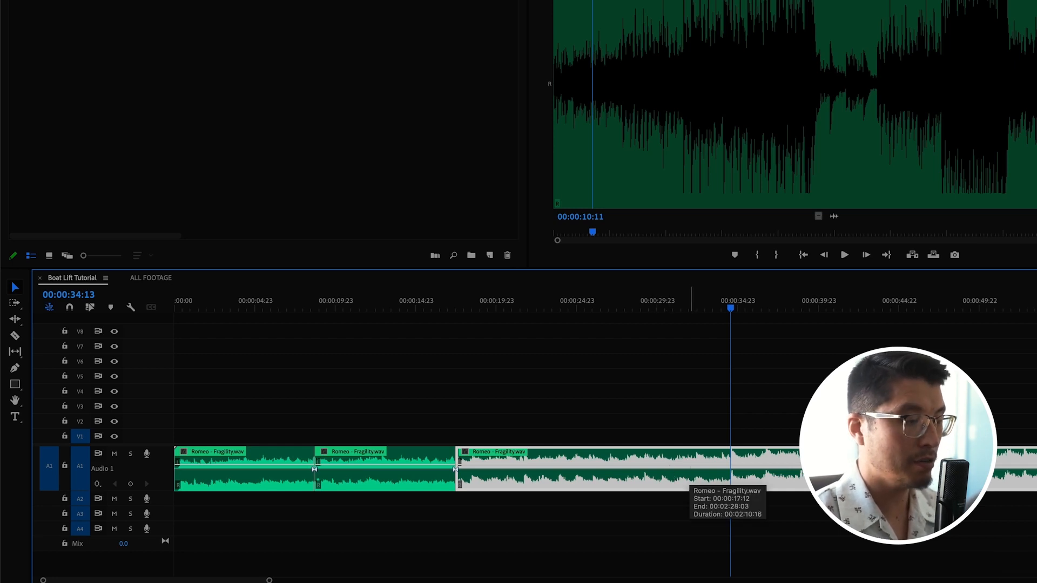
key("d")
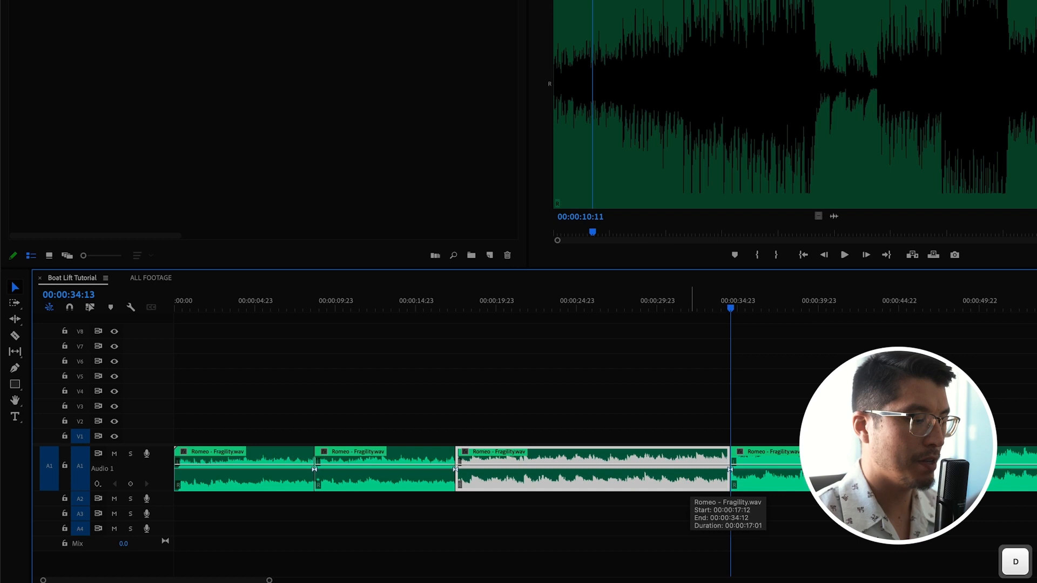
Try moving the music section after the 00:00:34:13 cut along track A1 with snapping switched on and off
left_click_drag(797, 479, 415, 478)
key("s")
key("s")
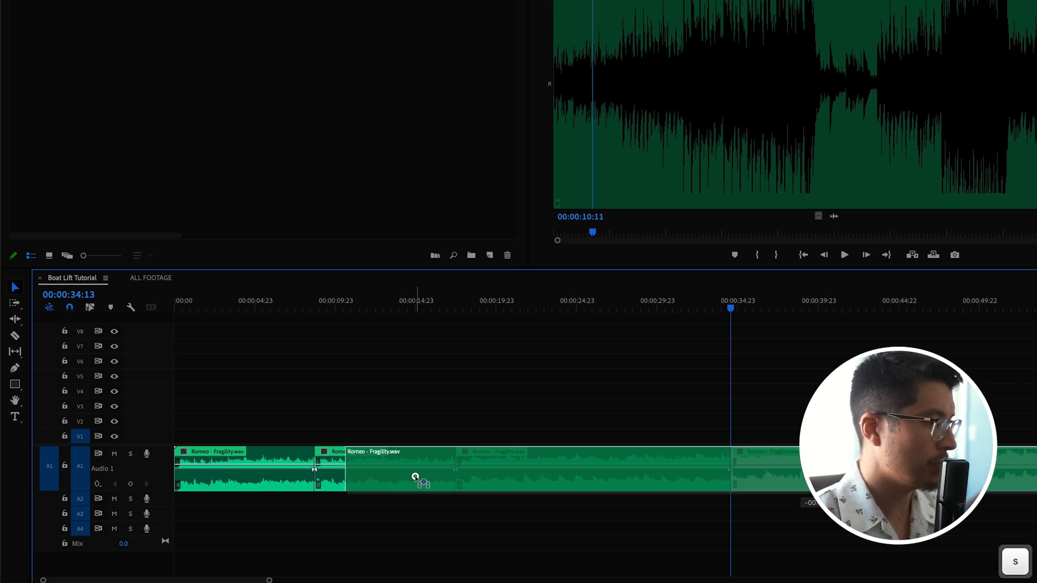
left_click_drag(414, 477, 410, 477)
key("s")
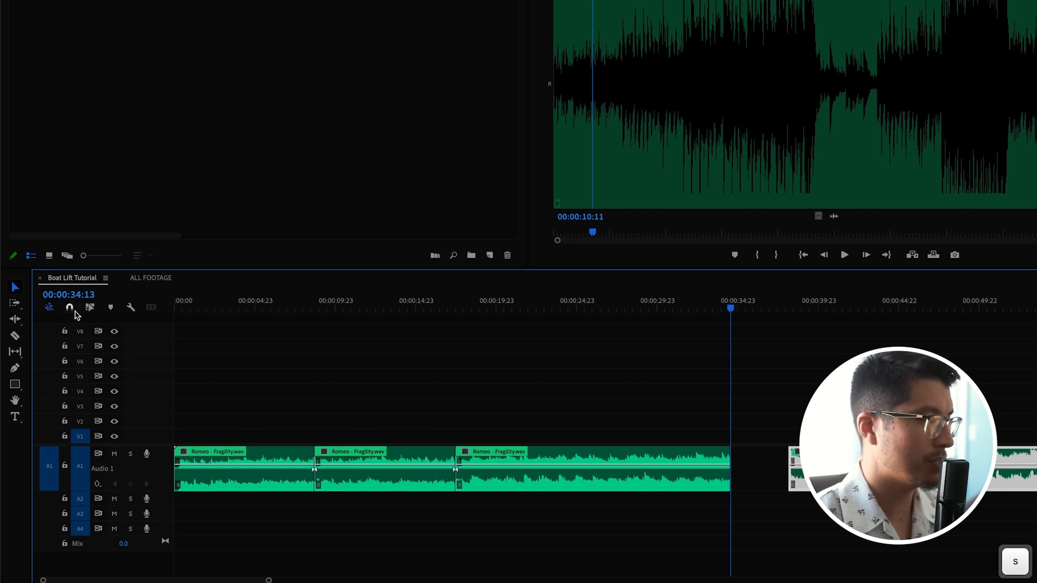
With snapping on, move the last music section against the end of the first section, overwriting the sections between
left_click_drag(862, 470, 830, 470)
key("s")
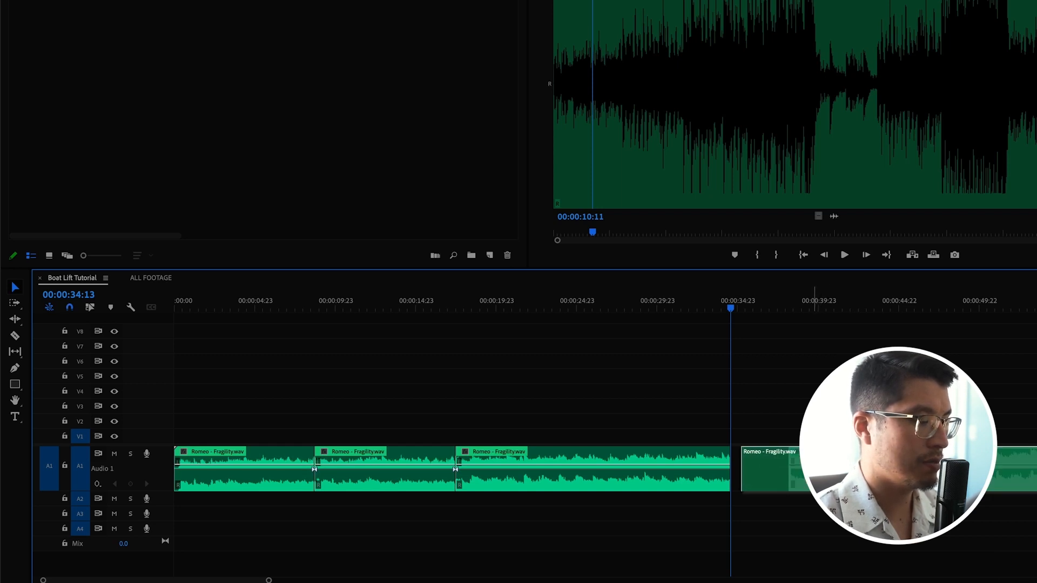
left_click_drag(806, 482, 407, 487)
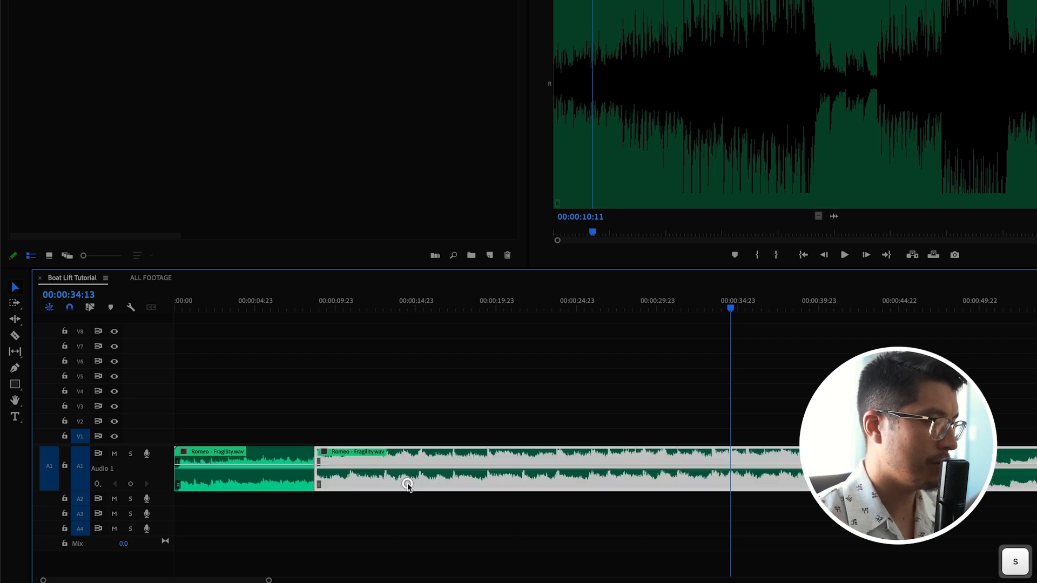
Apply the default audio transition at the cut between the first and second music sections
left_click(354, 420)
left_click_drag(317, 301, 272, 297)
key("v")
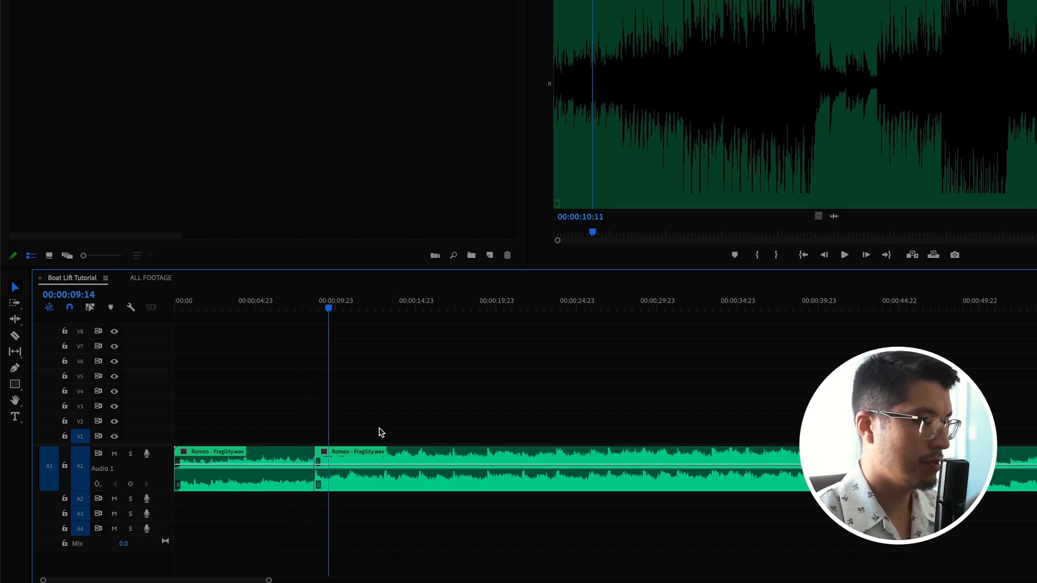
right_click(313, 464)
left_click(312, 466)
right_click(313, 465)
left_click(308, 453)
key("=")
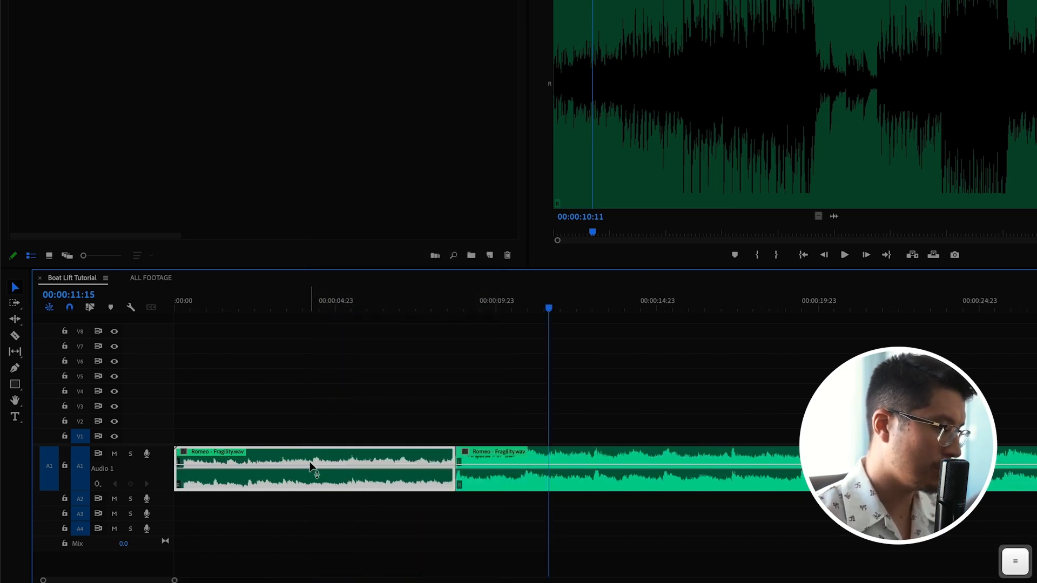
right_click(456, 460)
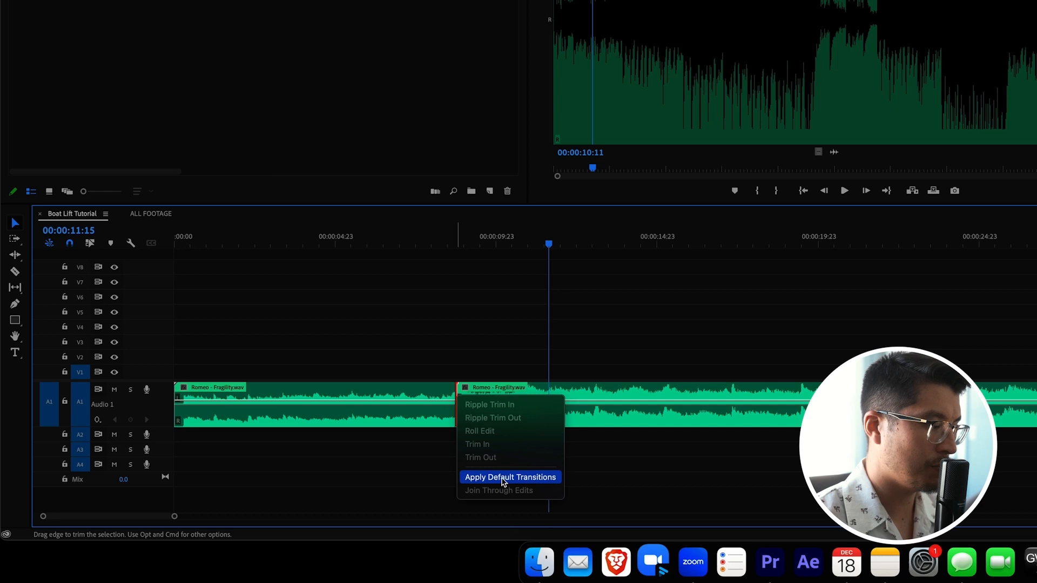
left_click(503, 477)
Play the music across the crossfade and cut the second section on the beat at 00:00:17:09
left_click(456, 238)
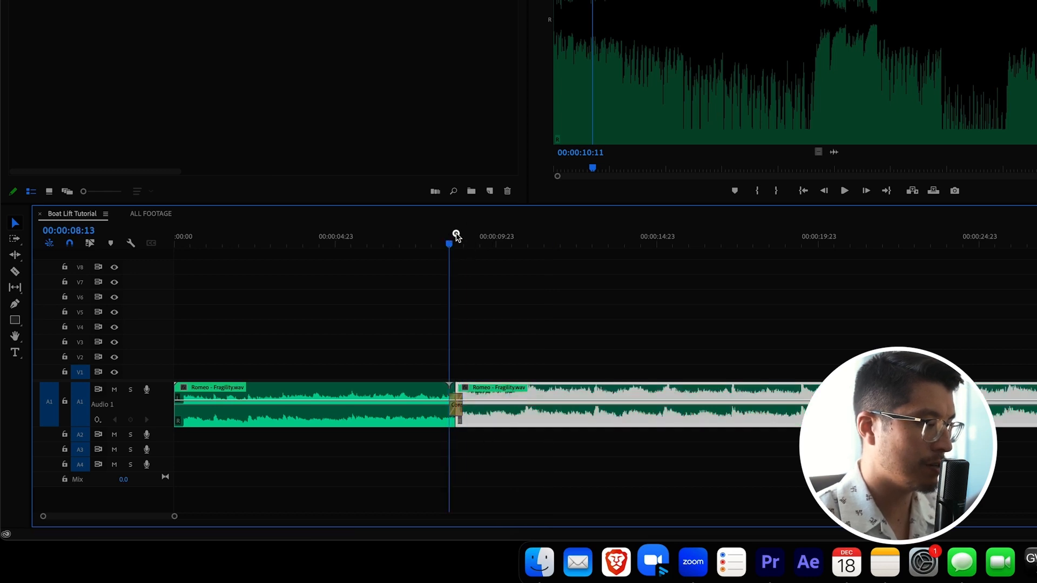
left_click_drag(456, 235, 408, 234)
key("space")
left_click(482, 298)
key("v")
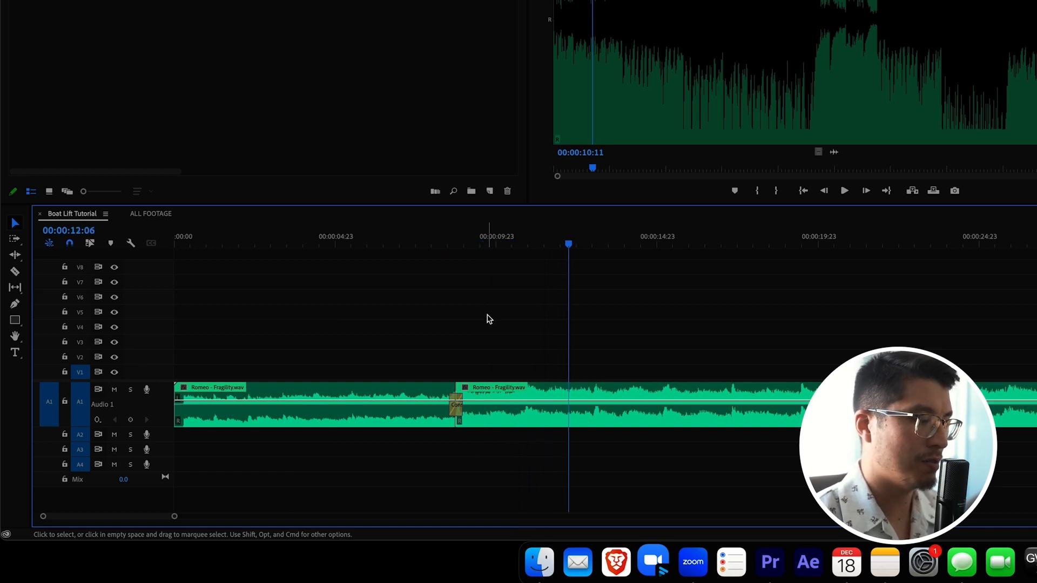
left_click(559, 391)
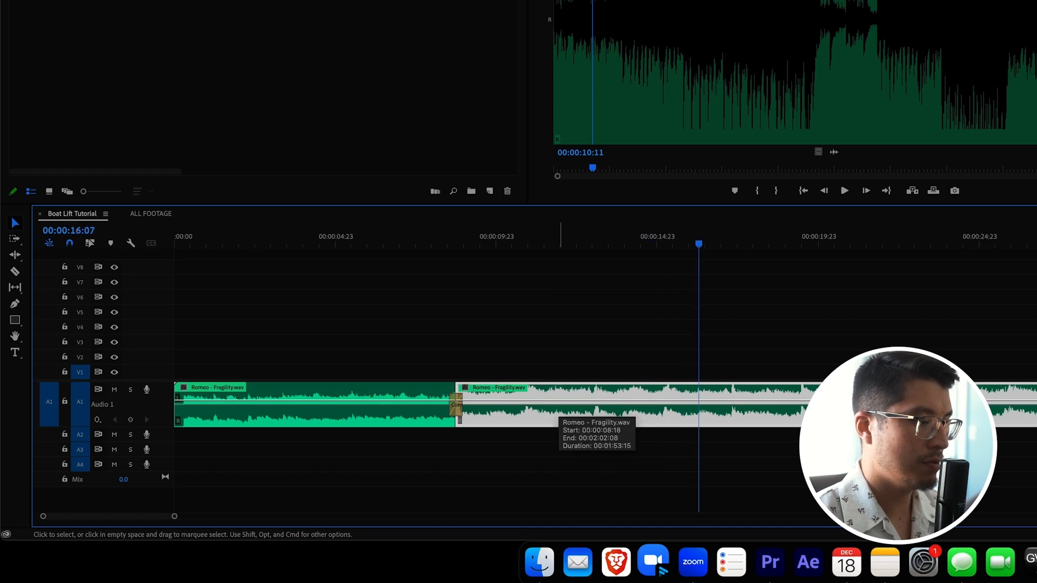
key("cmd+k")
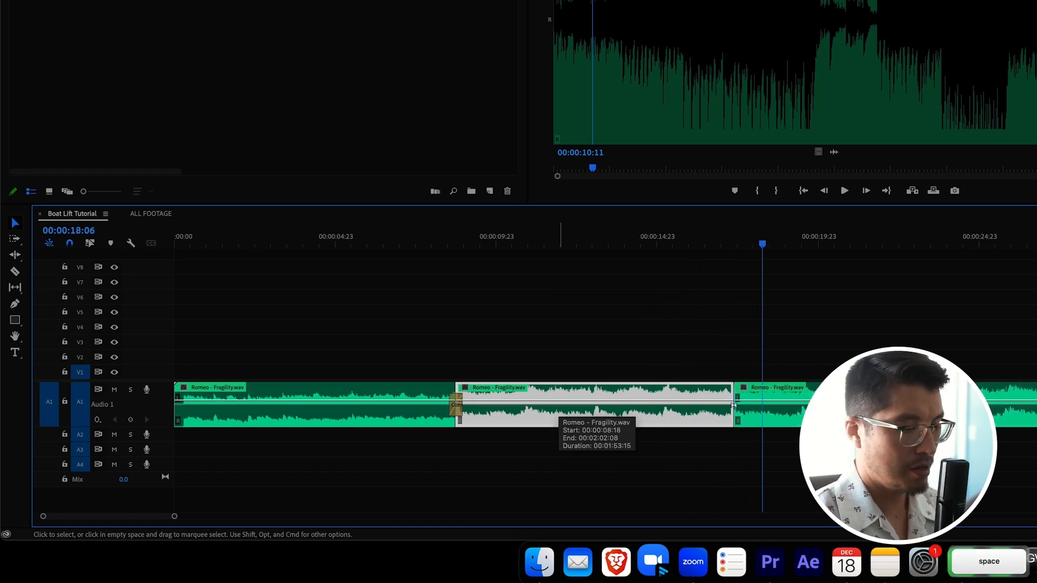
Listen to the last music section around 42 seconds, just before the waveform drops to a quieter passage
key("minus")
key("minus")
key("minus")
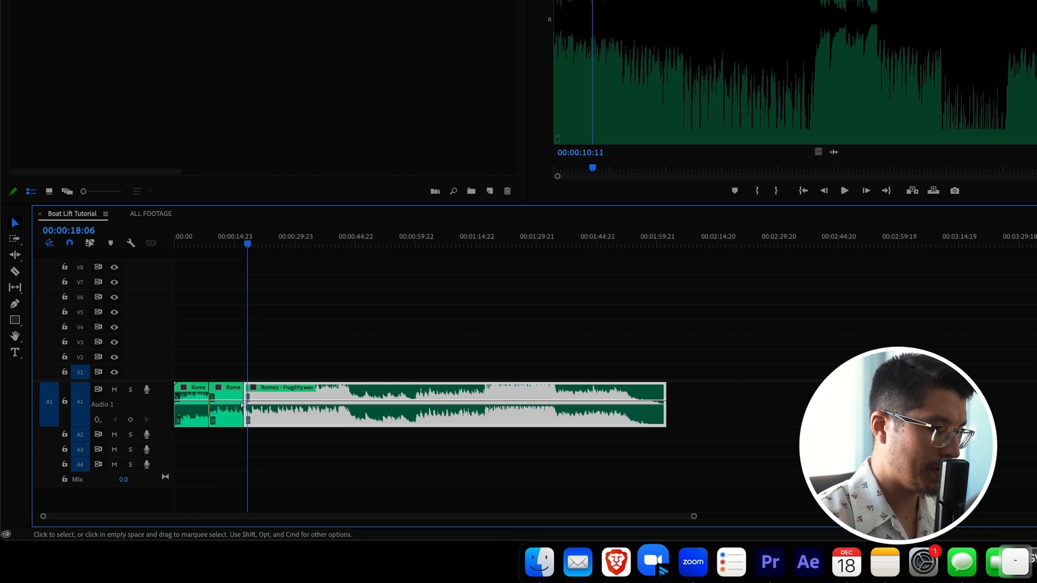
key("minus")
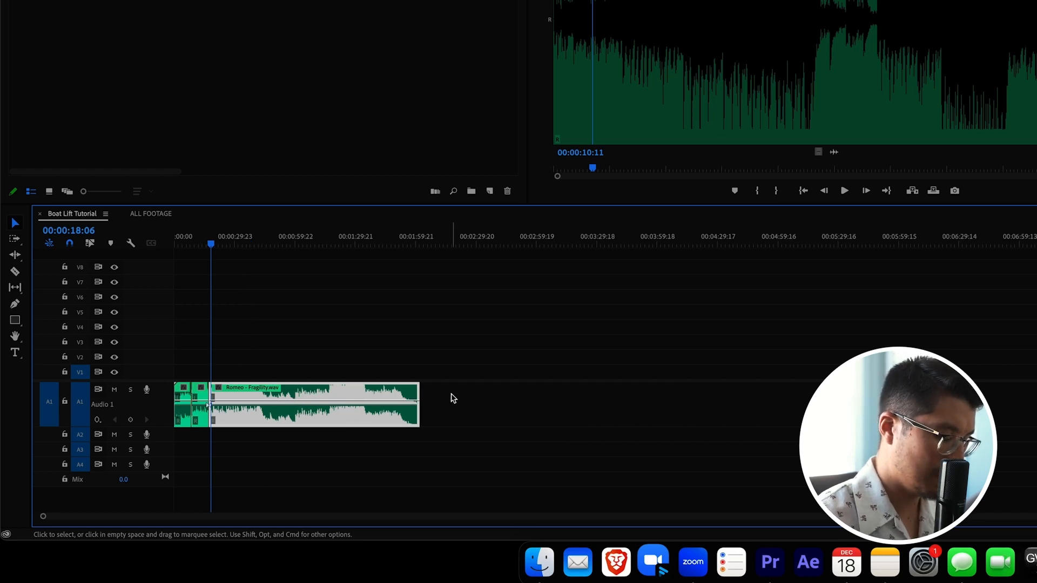
key("equal")
key("equal")
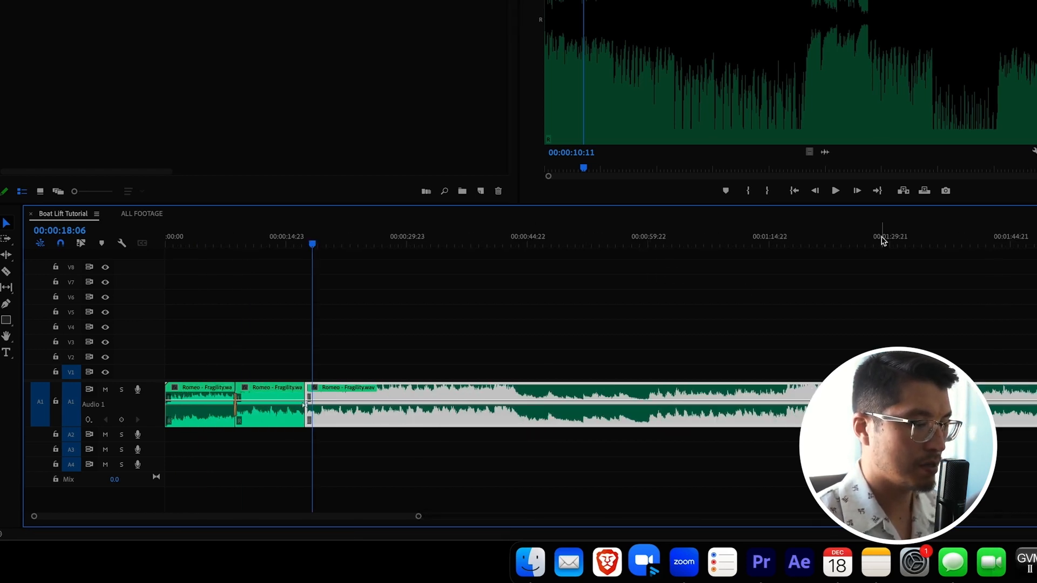
left_click(514, 239)
left_click_drag(513, 239, 499, 240)
key("space")
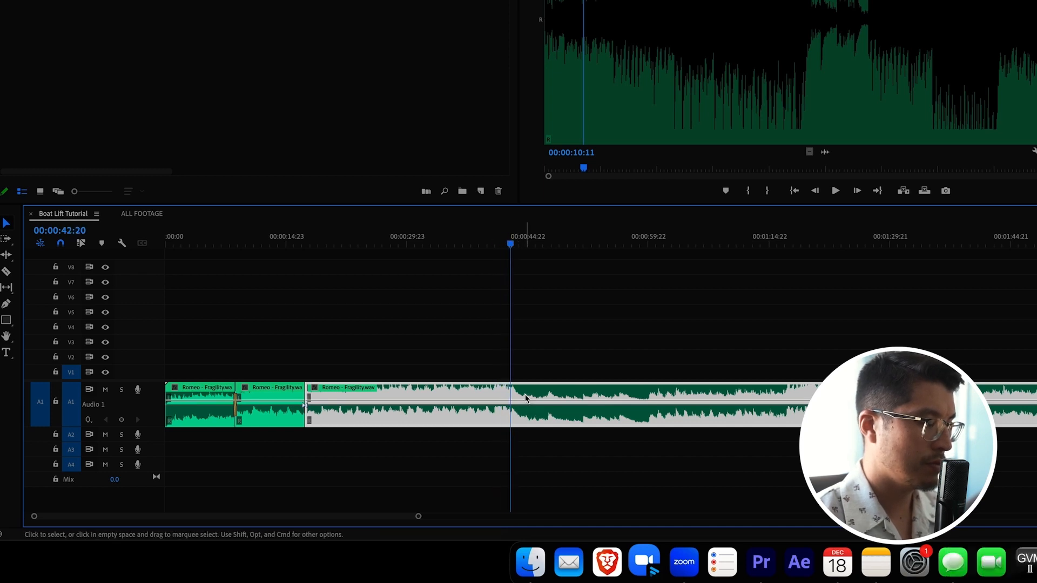
Try cutting the music at the start of the quieter passage and undo the cut
key("c")
key("space")
left_click(503, 237)
key("super+z")
key("space")
key("space")
Replay from about 41 seconds and cut the last section where the quieter passage starts, around 00:00:43
left_click(490, 238)
key("v")
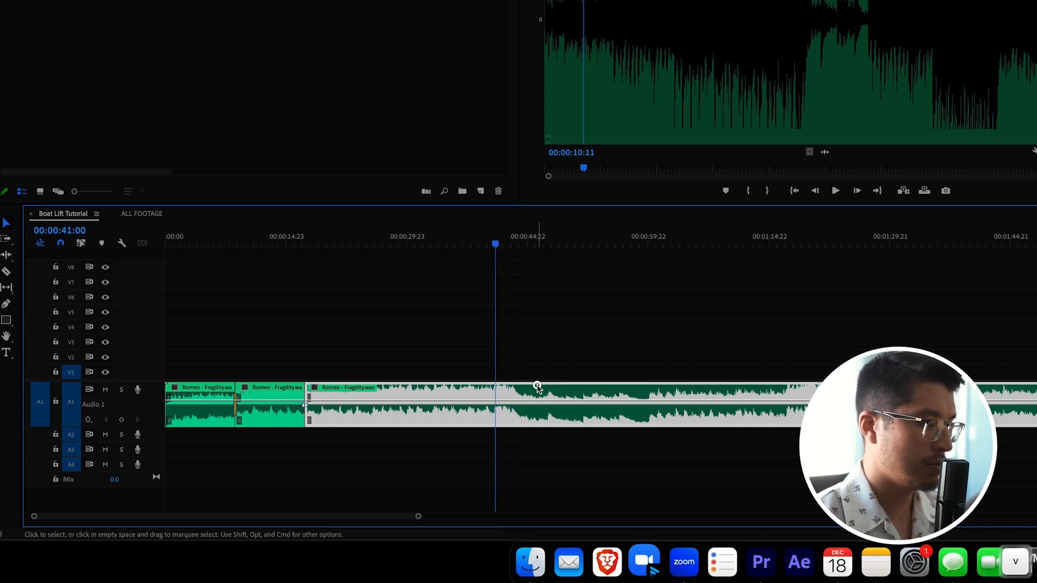
key("space")
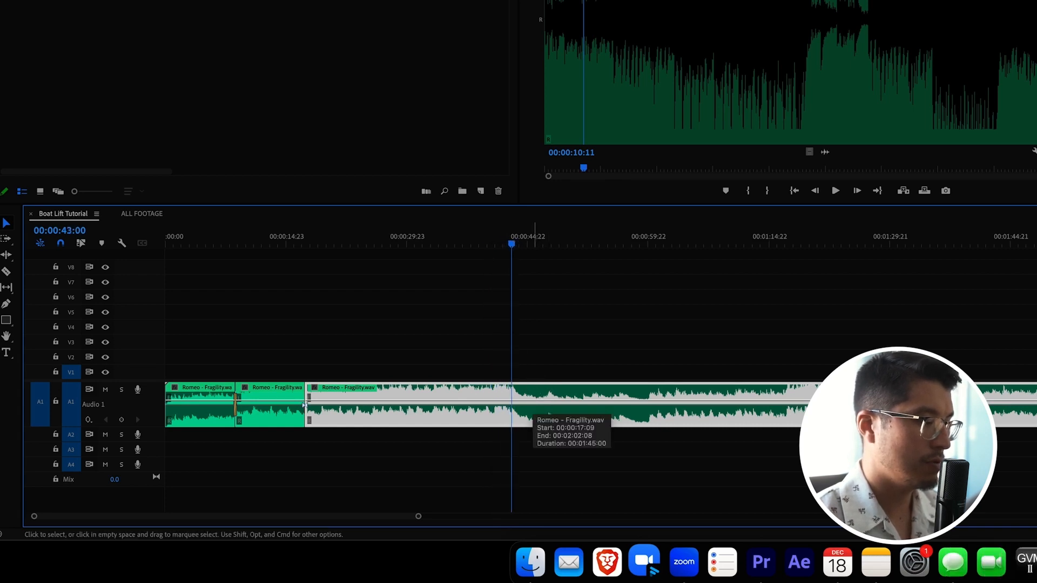
key("super+k")
key("space")
Move the quieter music section against the end of the second section, overwriting the music between, and play across the join
left_click(569, 398)
left_click_drag(572, 396, 359, 386)
left_click(282, 243)
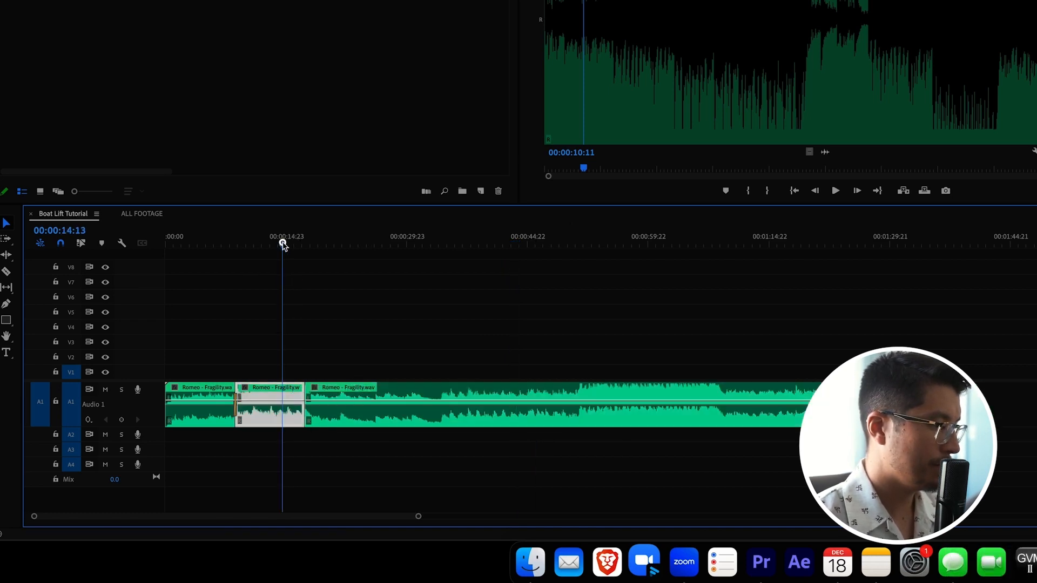
left_click(335, 300)
key("space")
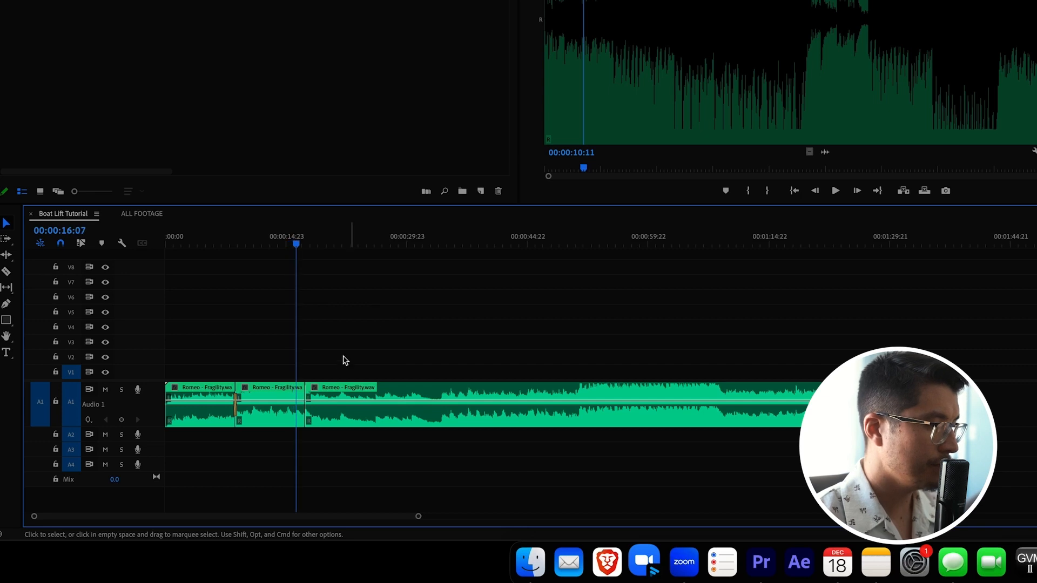
left_click(314, 378)
key("space")
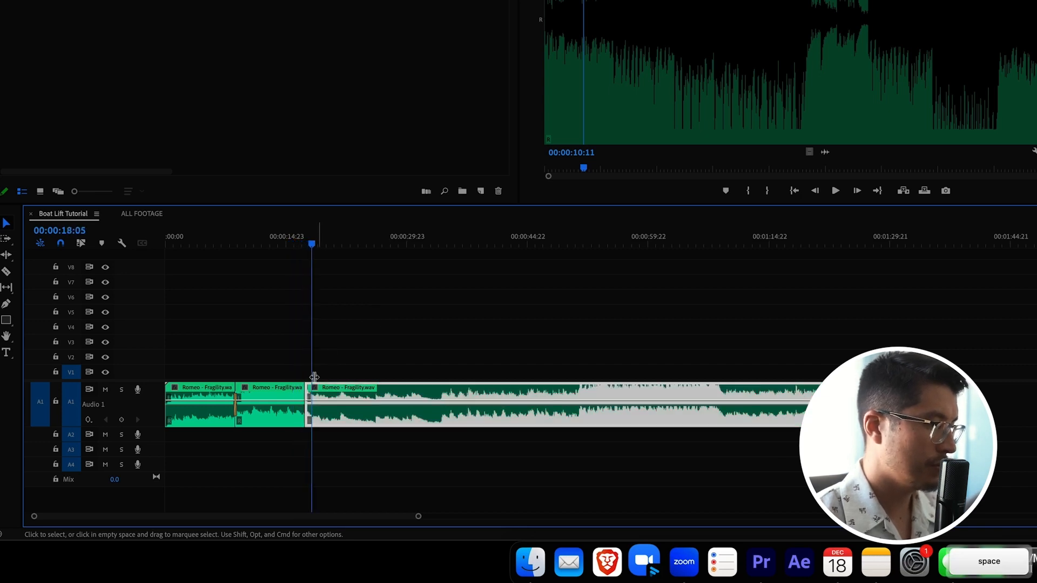
Align the start of the last music section with the second section's end, frame by frame around 00:00:17:08
right_click(304, 395)
left_click(331, 359)
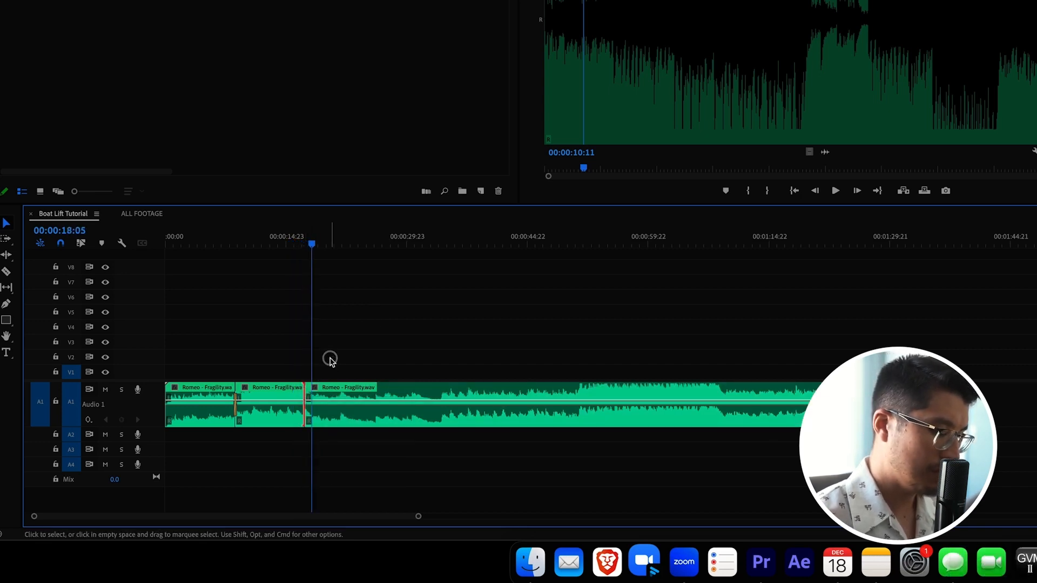
key("equal")
key("equal")
key("equal")
left_click_drag(644, 237, 627, 239)
key("equal")
mouse_move(799, 238)
left_mouse_down()
mouse_move(803, 227)
mouse_move(826, 234)
mouse_move(814, 240)
left_mouse_up()
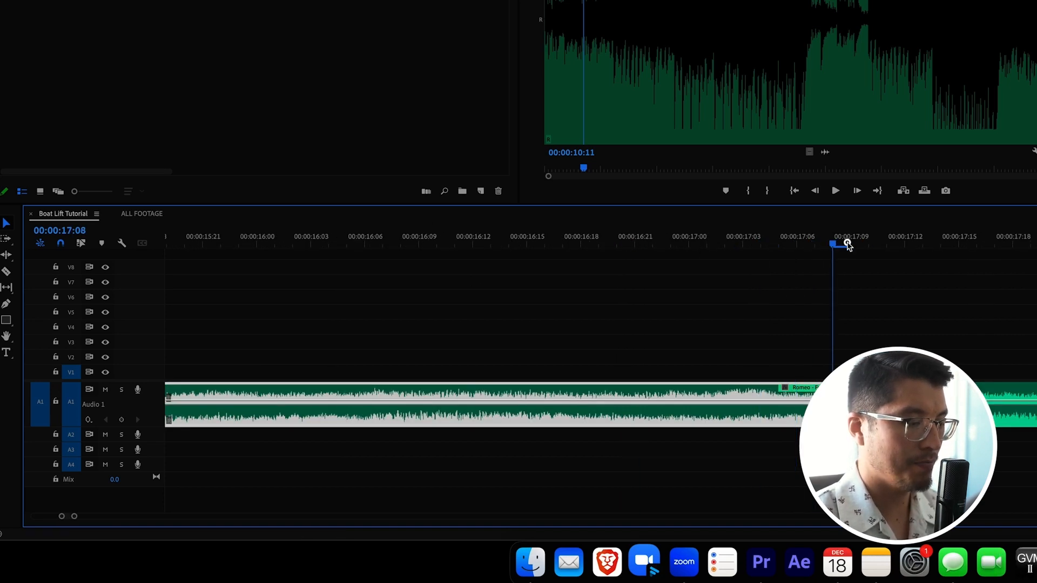
left_click(842, 283)
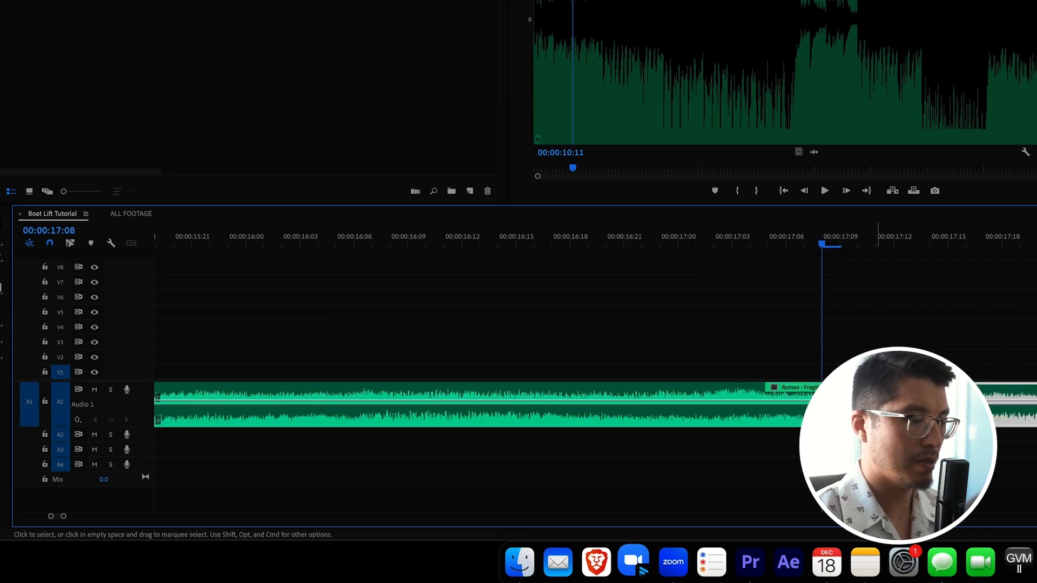
Apply the default Constant Power transition between the second and last music sections and play across it
left_click_drag(810, 239, 738, 238)
key("space")
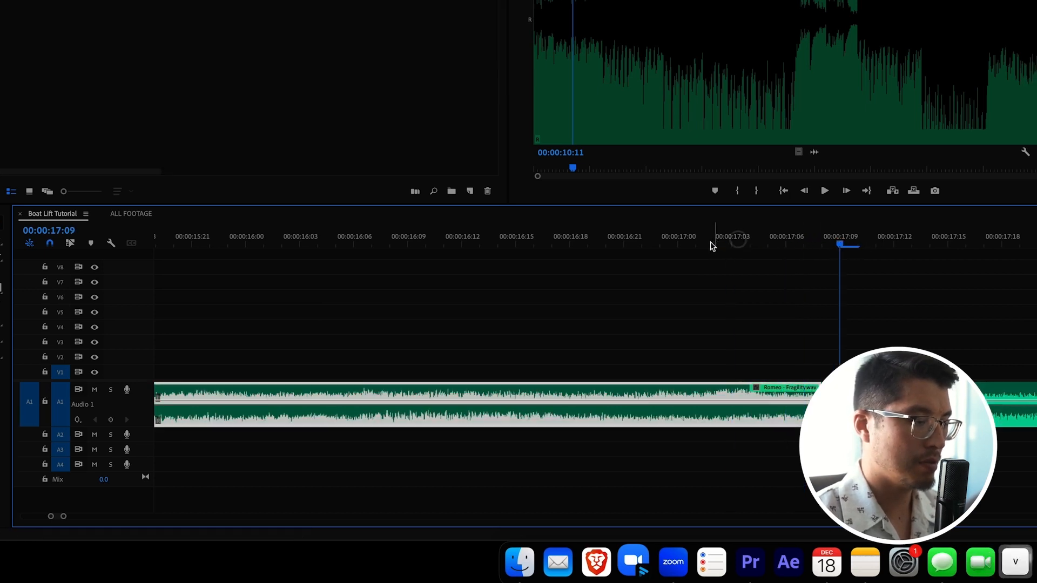
key("space")
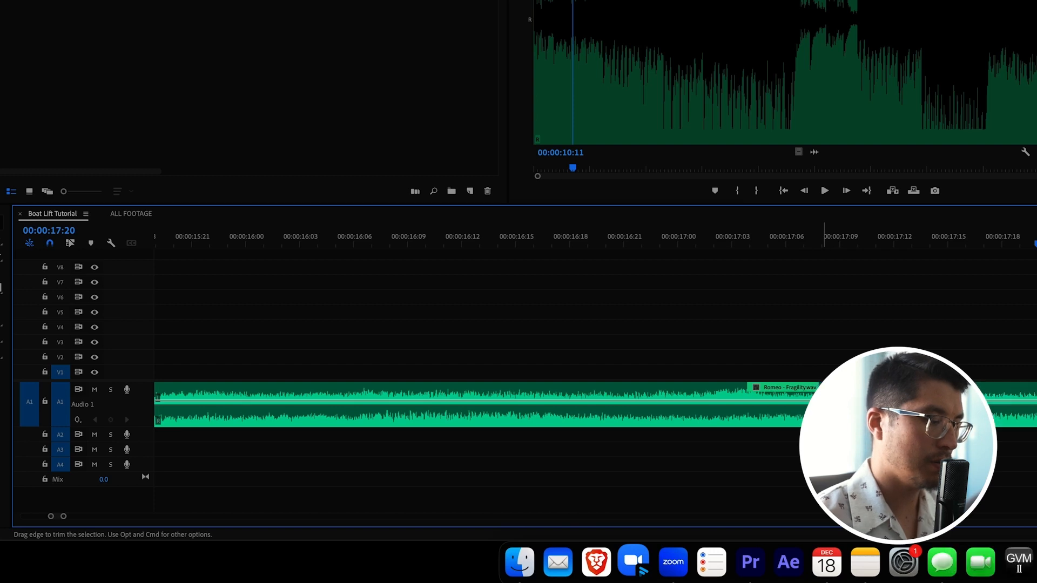
key("v")
left_click_drag(753, 238, 345, 238)
key("space")
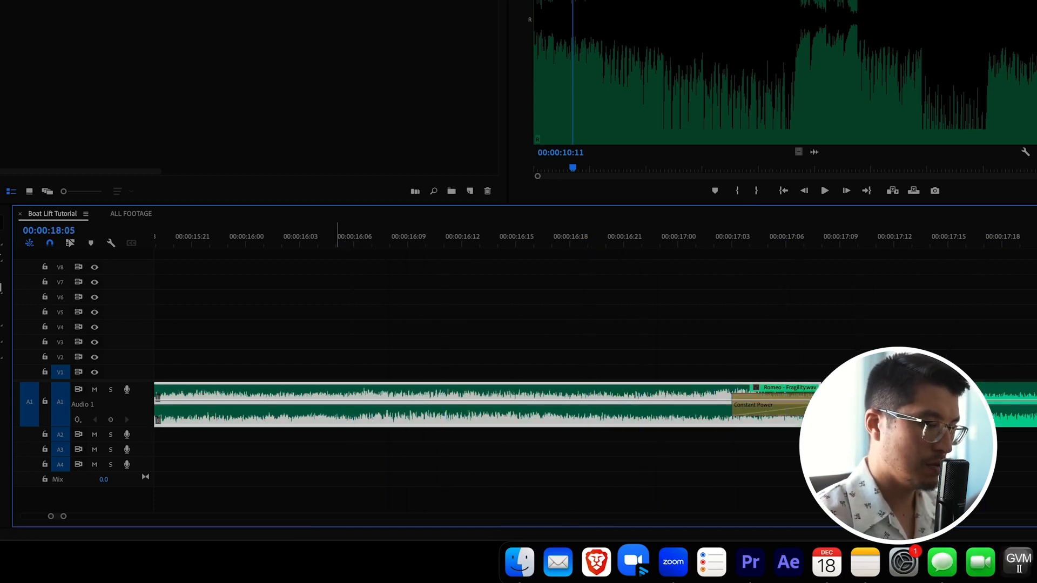
Cut the last music section at 00:00:21:19 and delete everything after the cut
key("backslash")
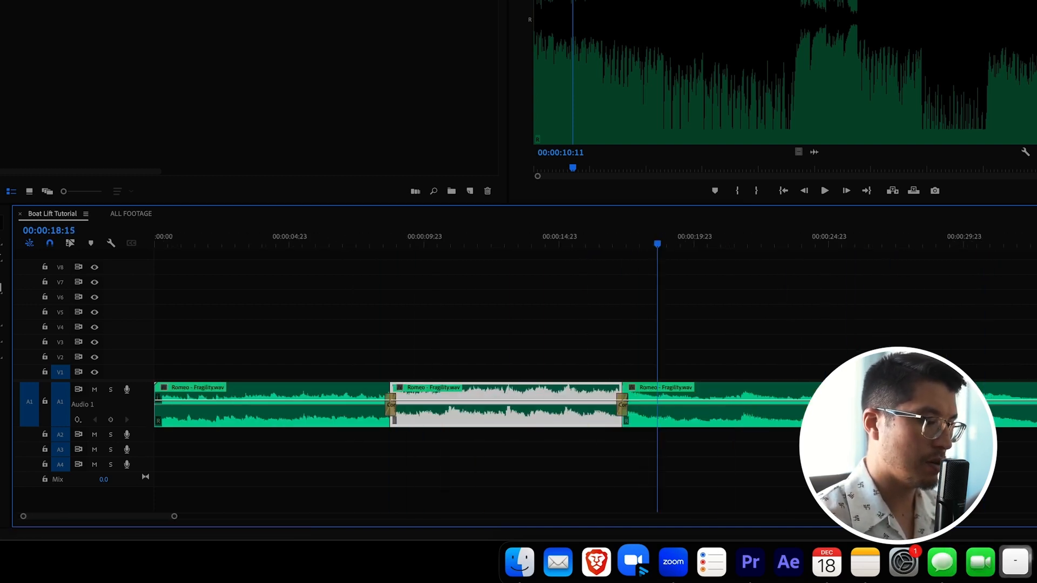
left_click(670, 393)
key("space")
key("super+k")
key("d")
key("Delete")
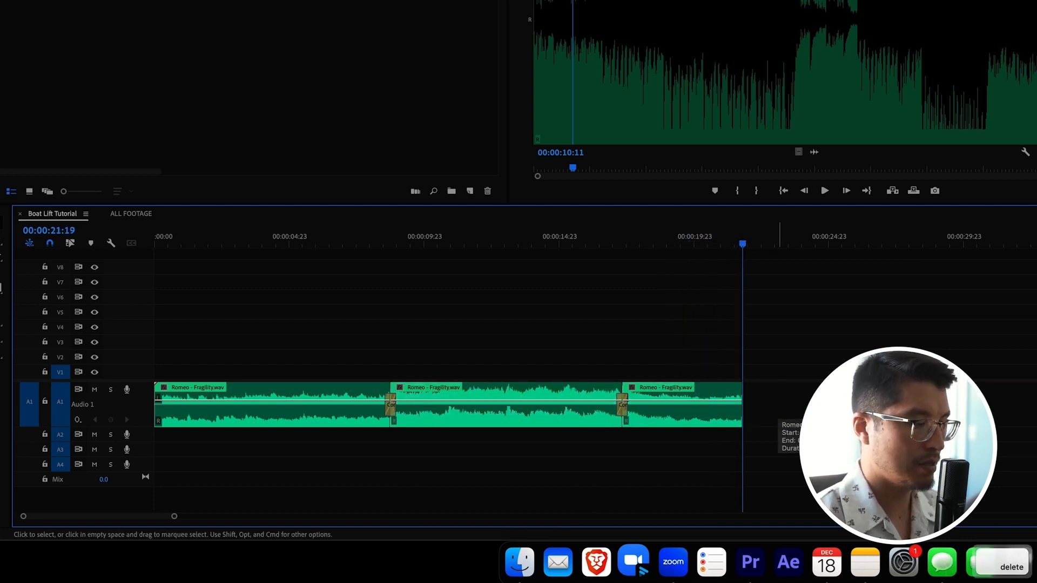
Keyframe a volume fade-out across the last music section with the Pen tool and trim its end to 00:00:21:01
key("p")
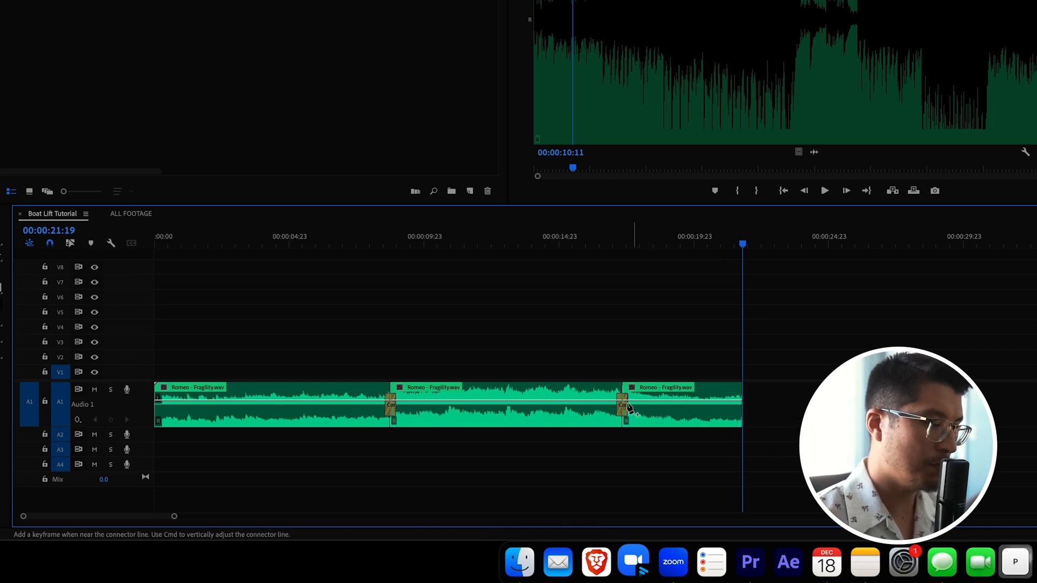
left_click(631, 400)
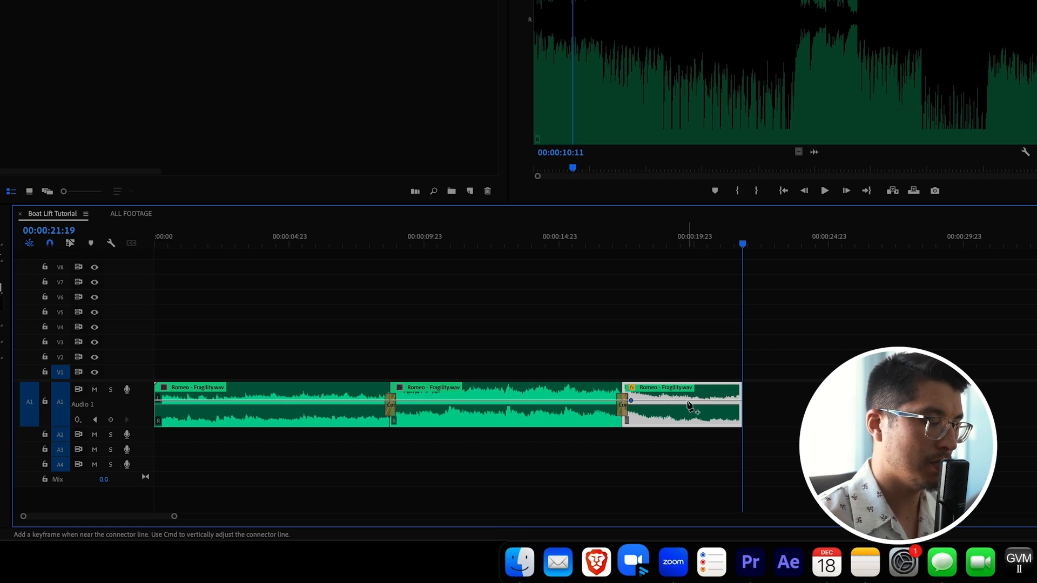
left_click(652, 402)
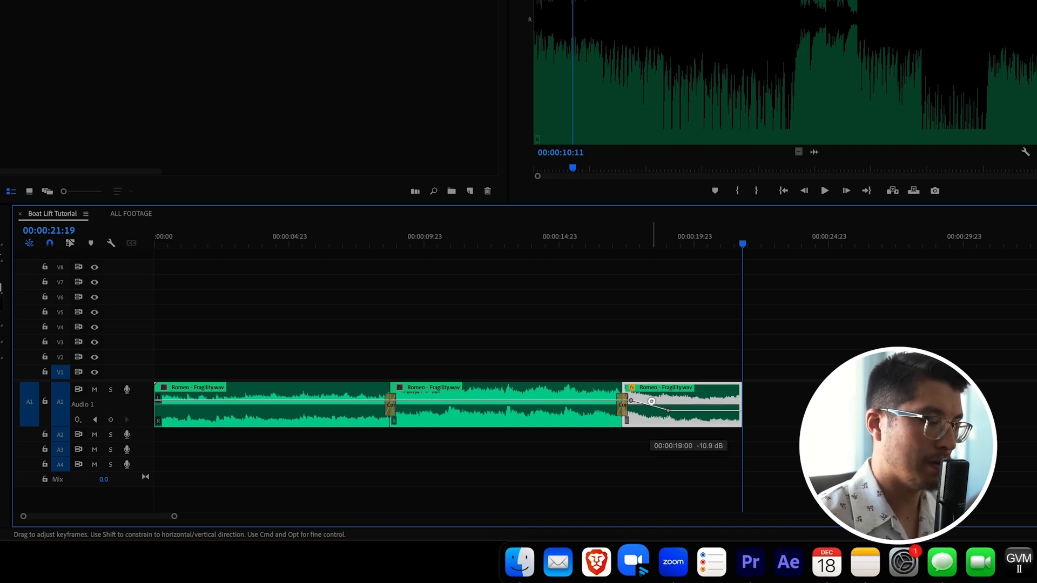
left_click_drag(678, 422, 725, 398)
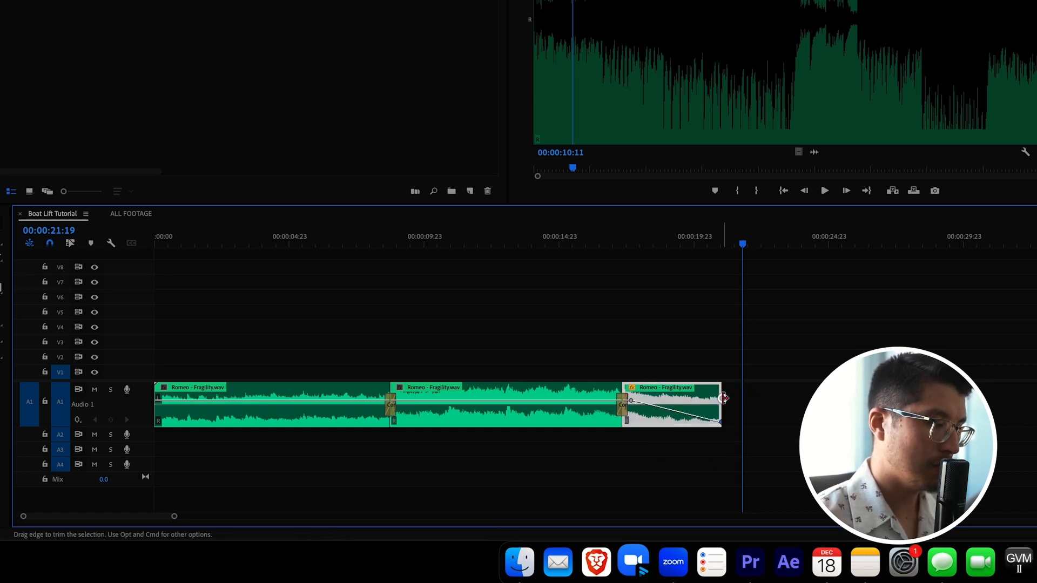
Play the music from 00:00:14:18 through the fade-out, and return the playhead to the sequence start
left_click_drag(718, 243, 556, 262)
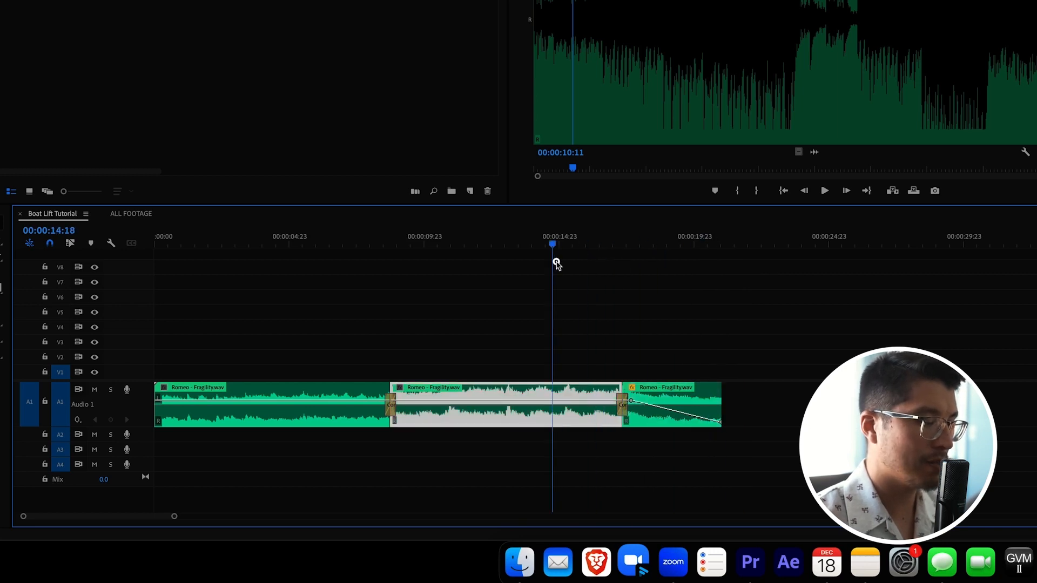
key("space")
key("v")
left_click(755, 320)
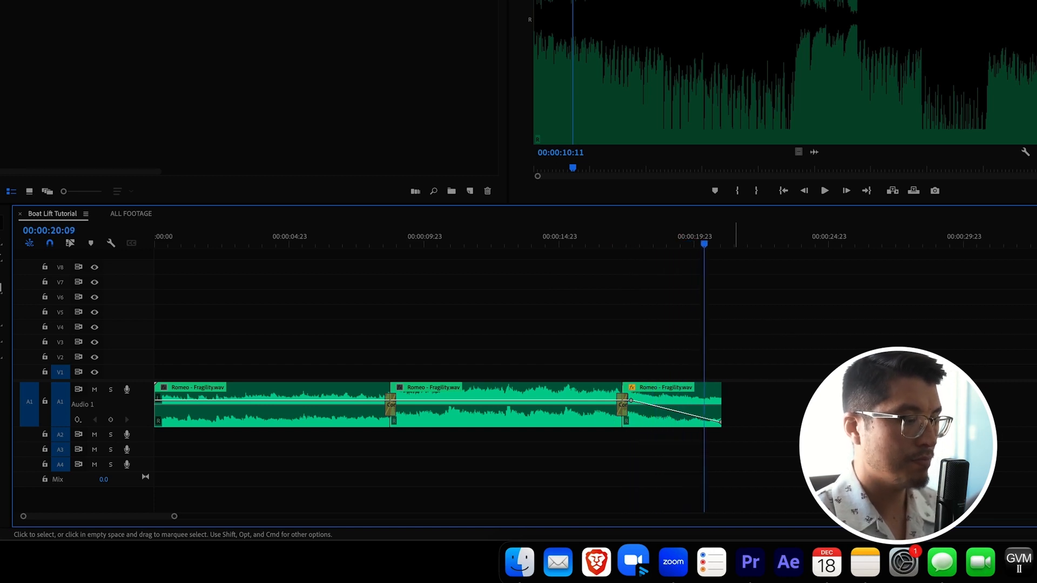
key("space")
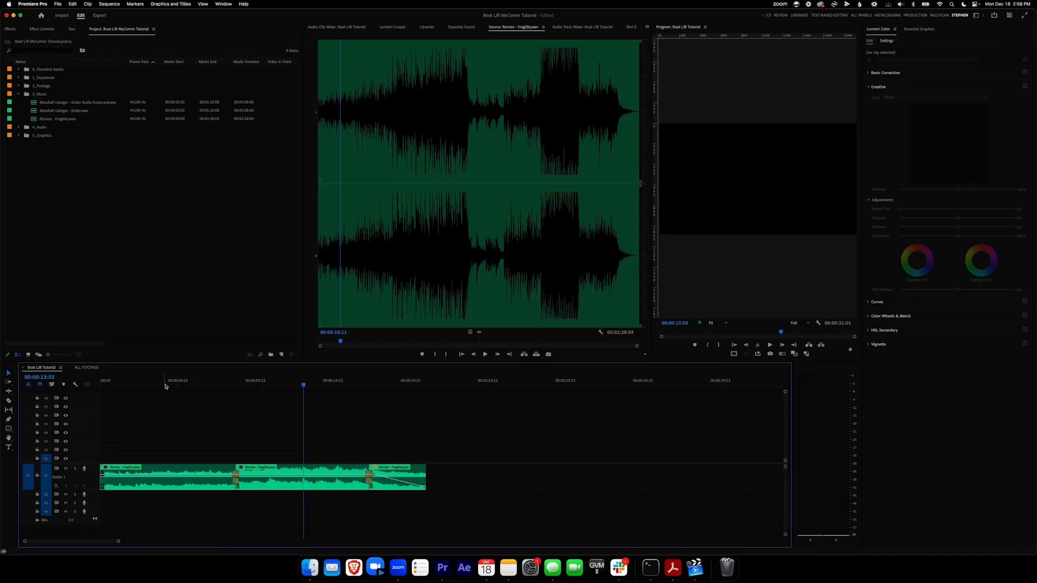
left_click_drag(163, 384, 121, 387)
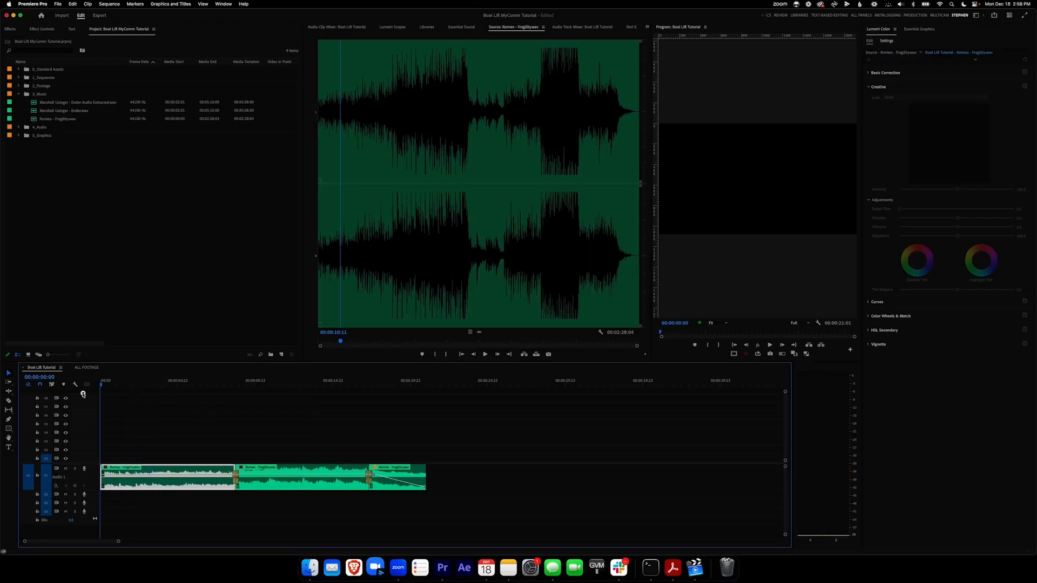
Open the ALL FOOTAGE sequence and locate the sunlit water shot at 00:01:38:19
left_click(87, 367)
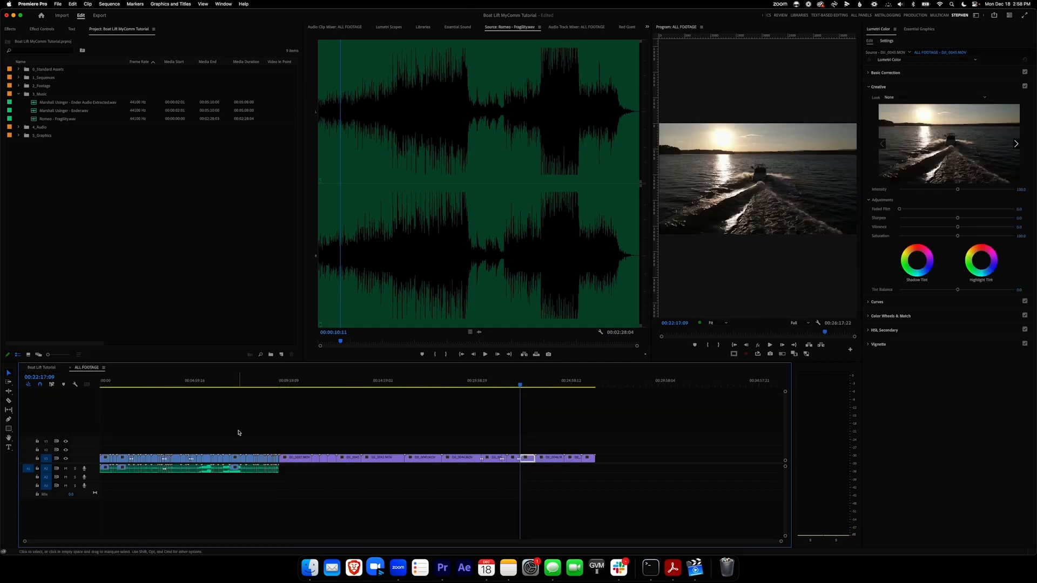
left_click_drag(195, 384, 134, 459)
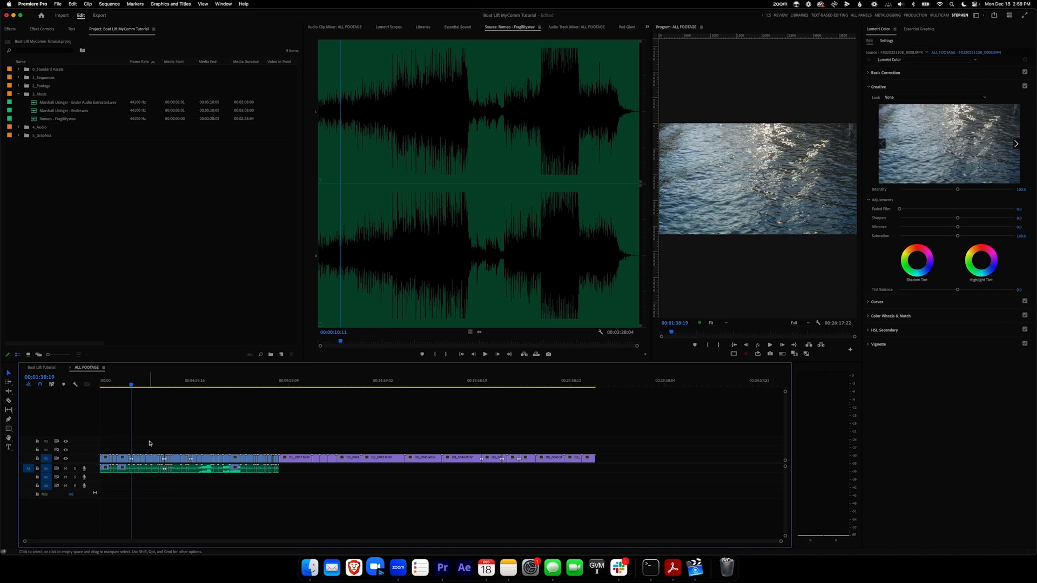
key("=")
key("=")
key("=")
key("=")
key("=")
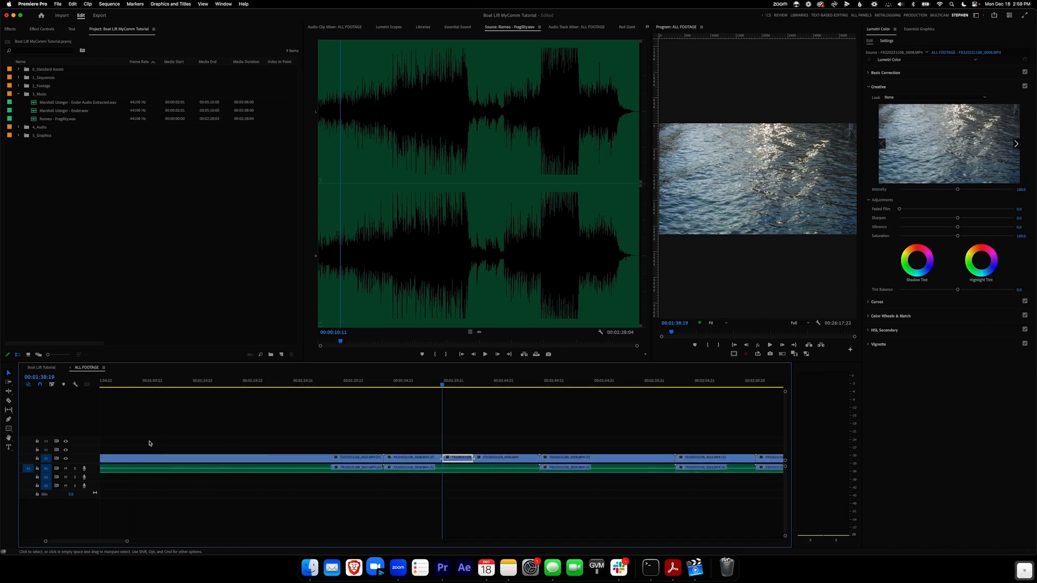
Split the sunlit water clip that starts at 00:01:38:19 about two seconds in with the Razor tool
key("j")
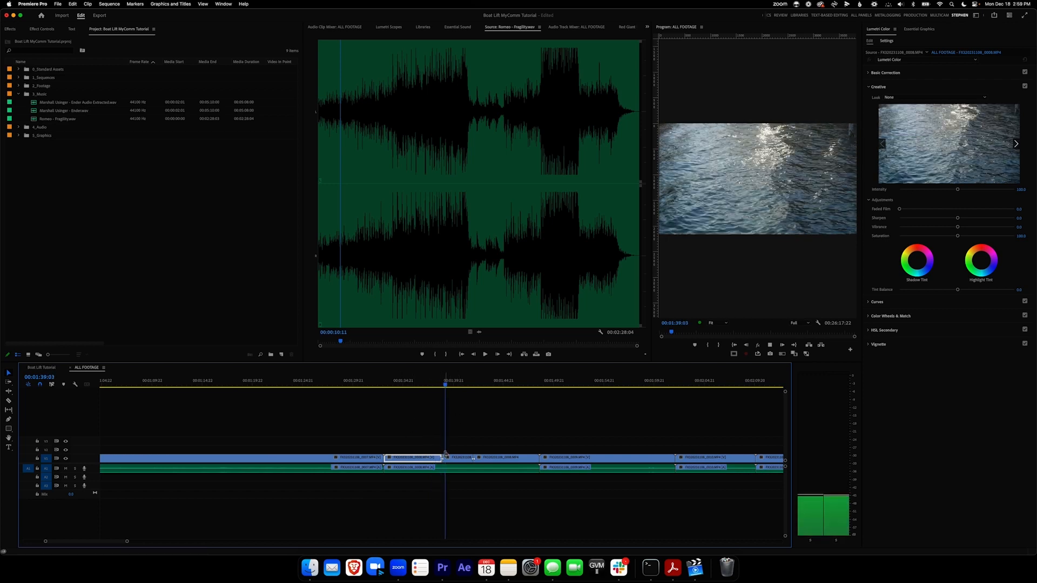
key("space")
mouse_move(452, 385)
left_mouse_down()
mouse_move(440, 384)
mouse_move(463, 387)
mouse_move(441, 389)
left_mouse_up()
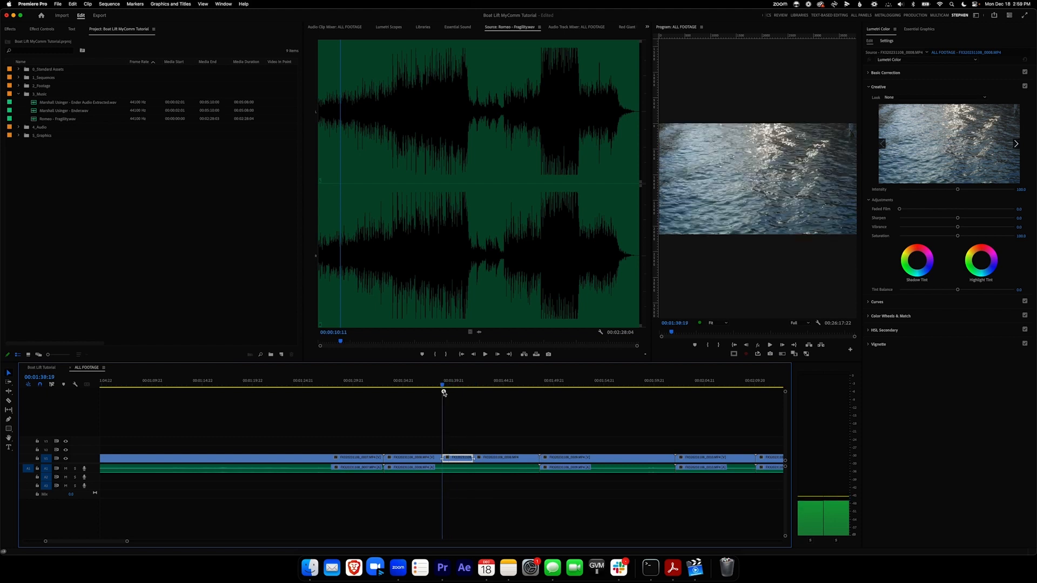
left_click(8, 402)
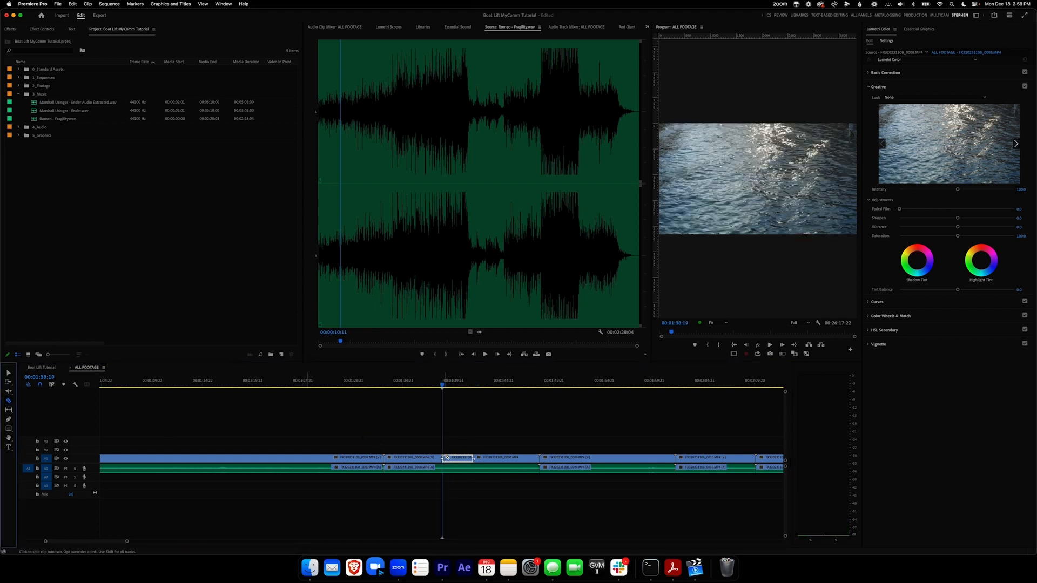
left_click(464, 458)
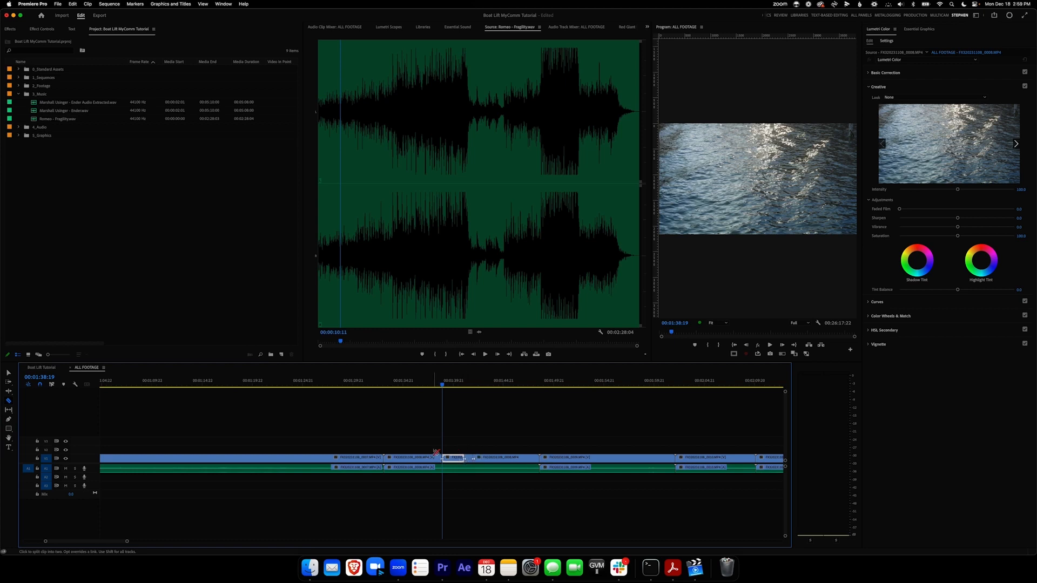
key("v")
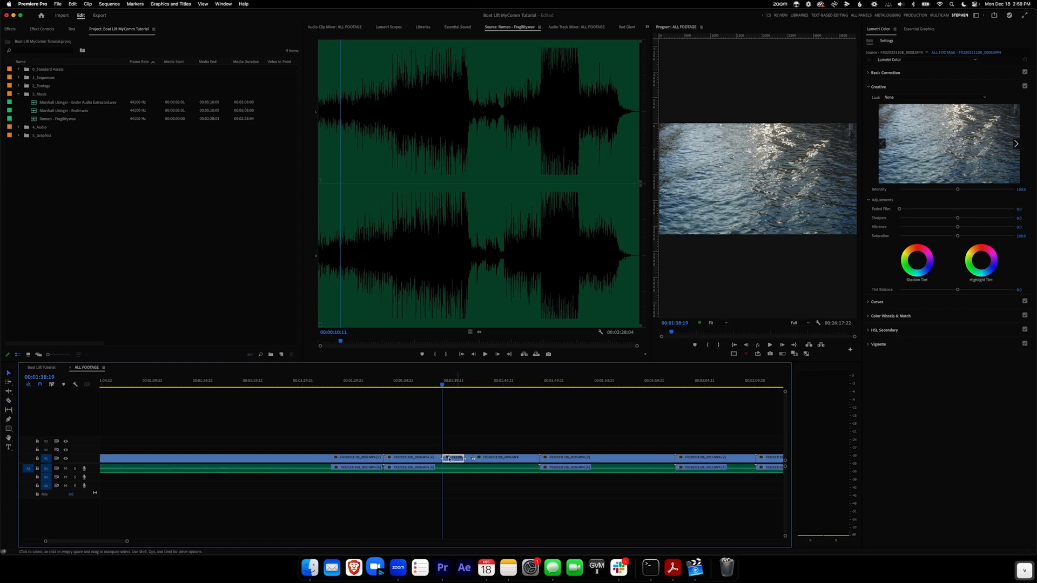
Look up Add Edit in the keyboard shortcuts, try assigning Shift+Cmd+E to it, and remove that extra assignment
left_click(30, 3)
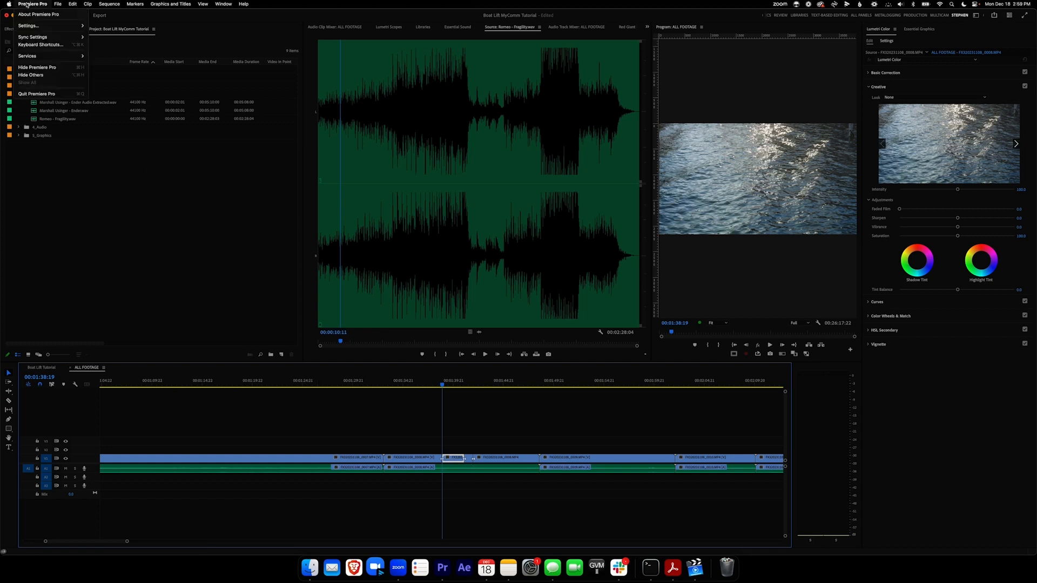
left_click(40, 44)
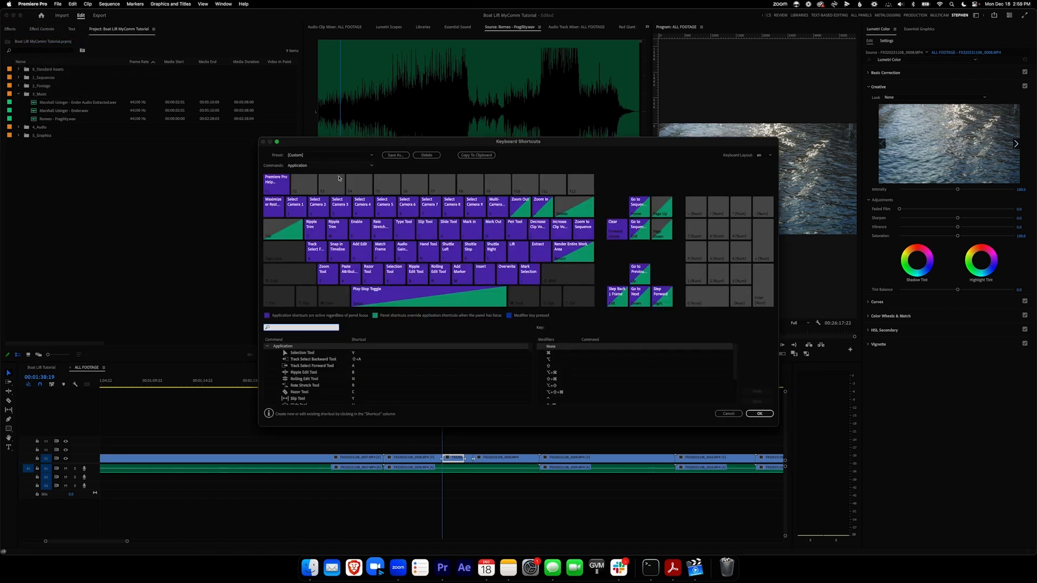
type("add edit")
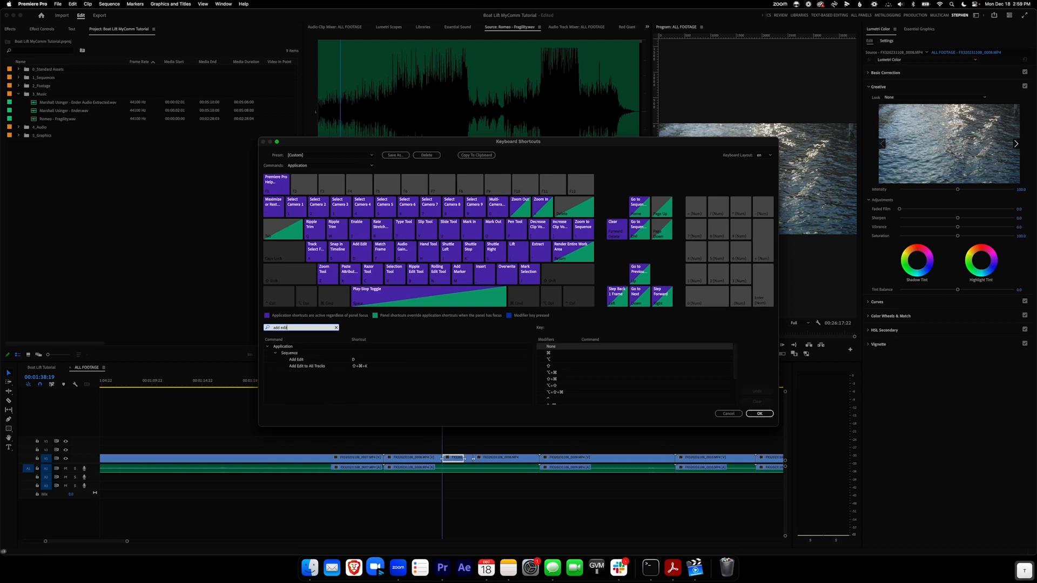
left_click(357, 361)
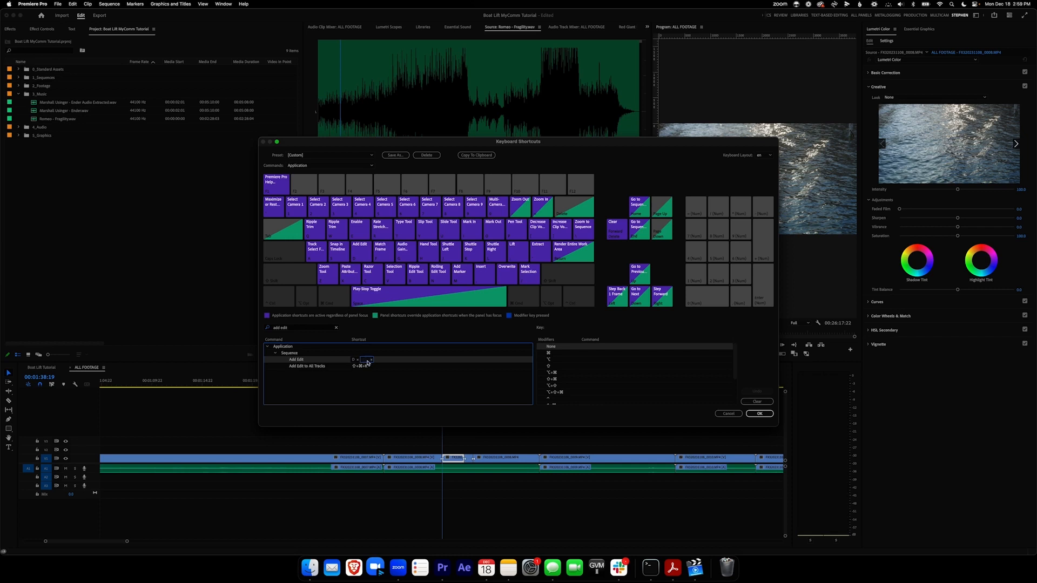
key("super+shift")
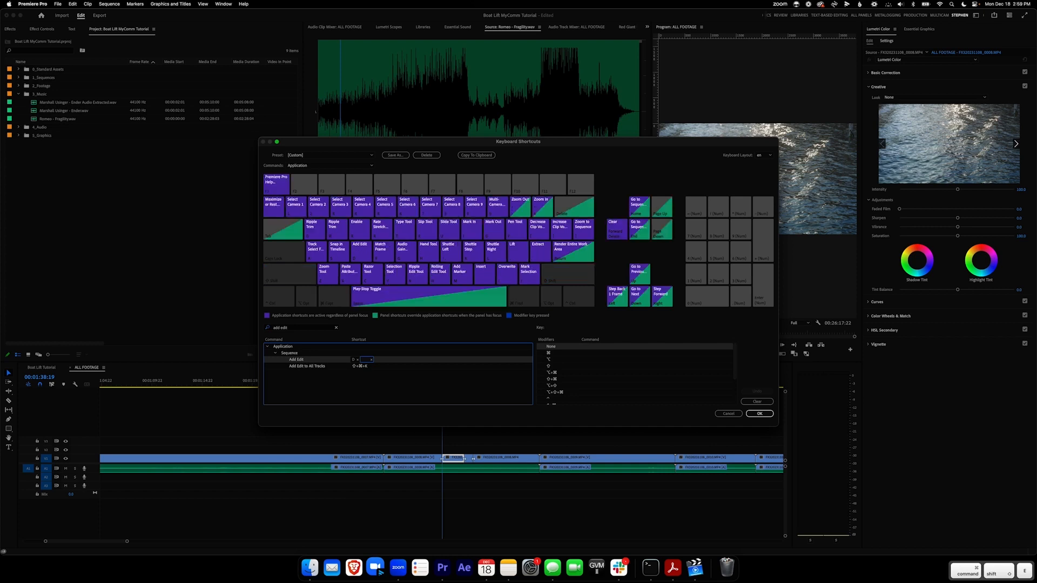
key("super+shift+e")
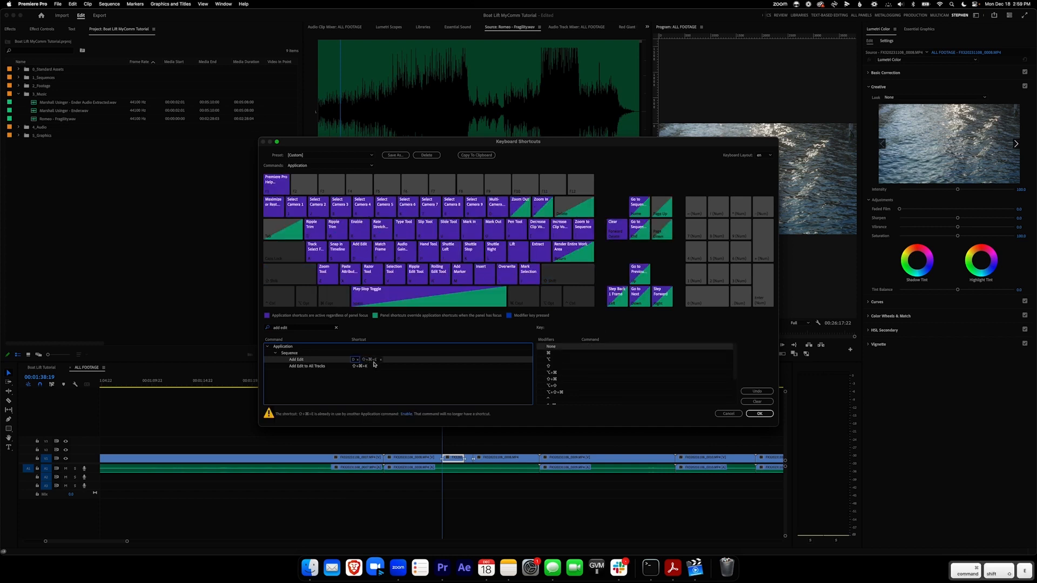
left_click(380, 360)
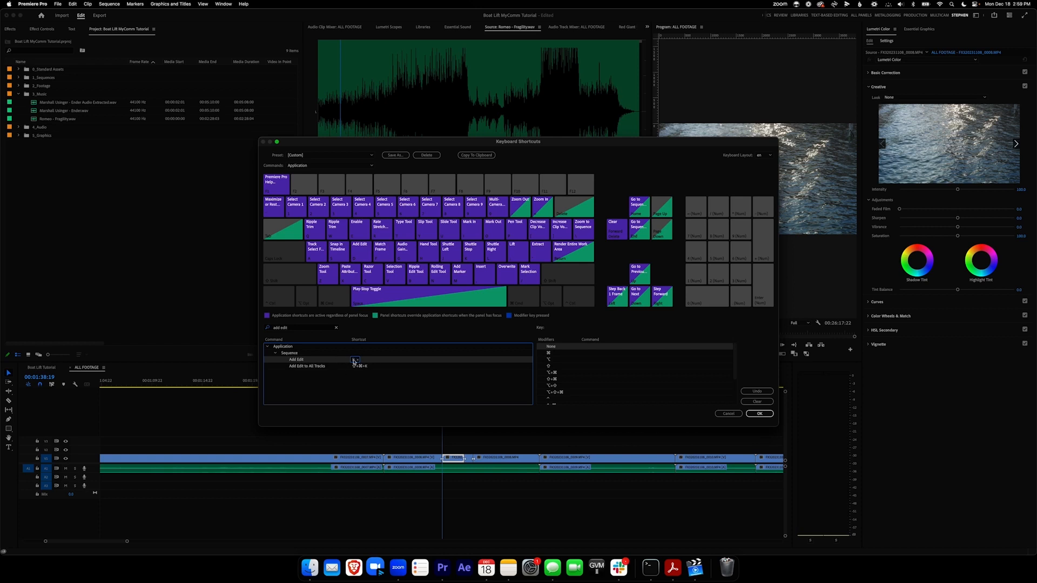
left_click(755, 413)
Review the short water clip starting at 00:01:38:19 and move it from V1 up to V2
left_click(417, 436)
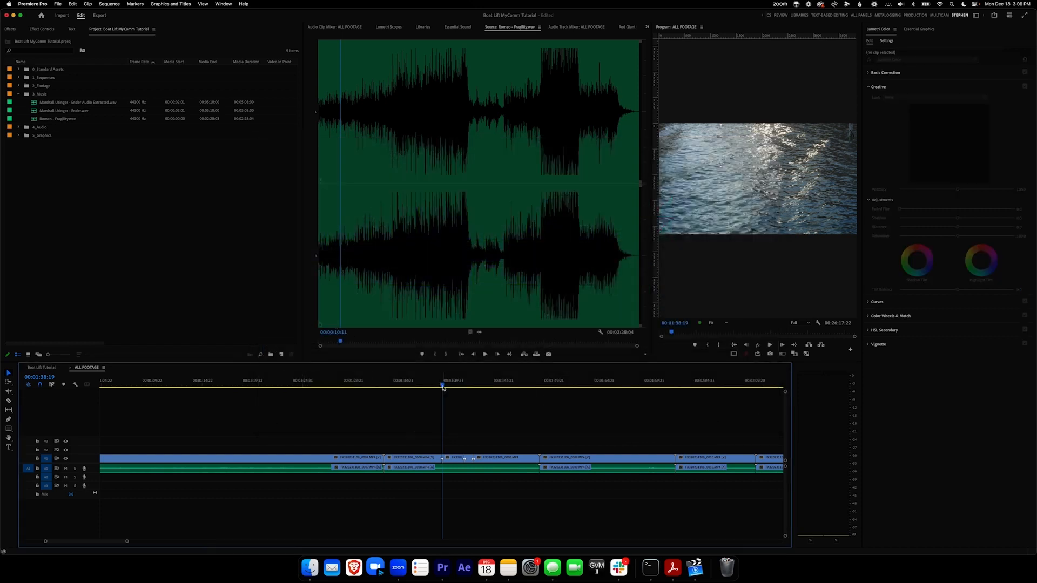
left_click_drag(443, 385, 423, 383)
key("space")
key("v")
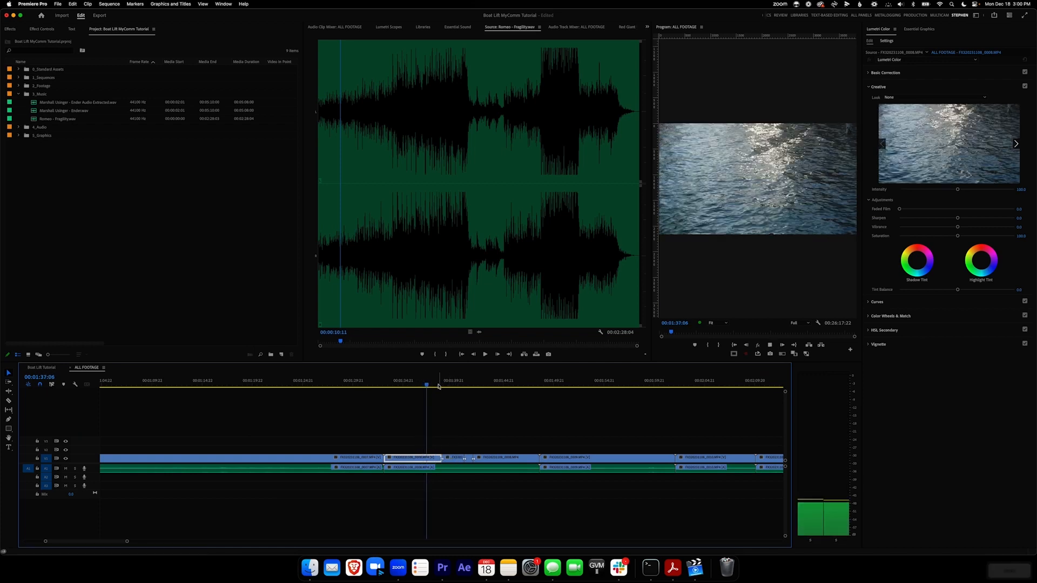
left_click(455, 461)
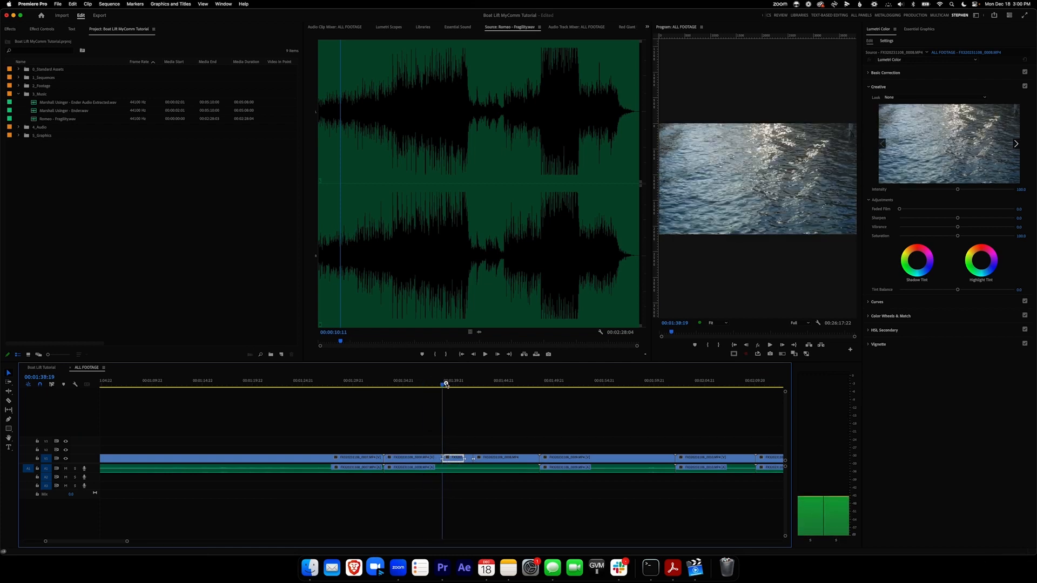
left_click_drag(449, 383, 457, 385)
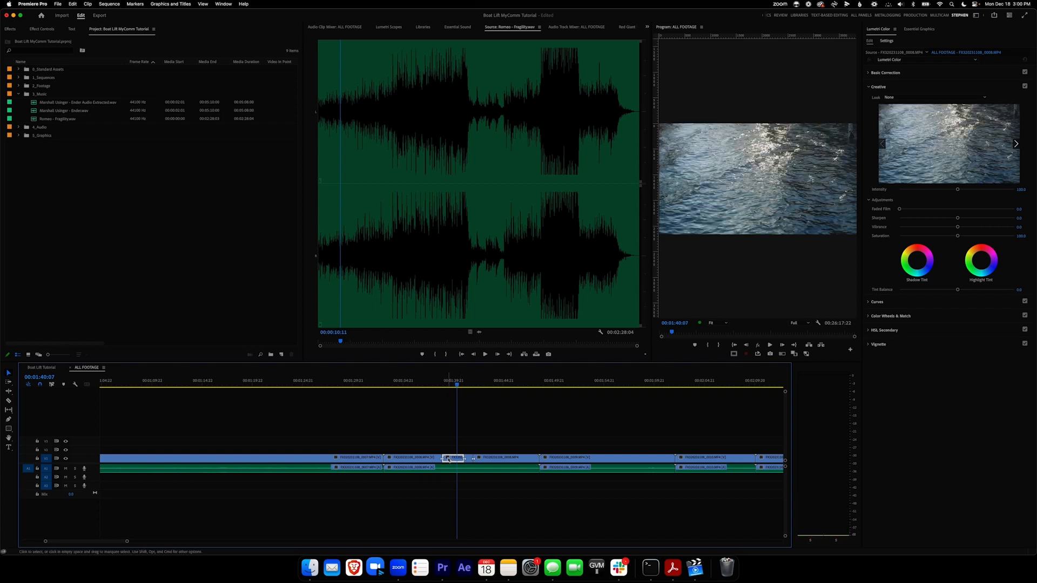
left_click_drag(453, 459, 454, 449)
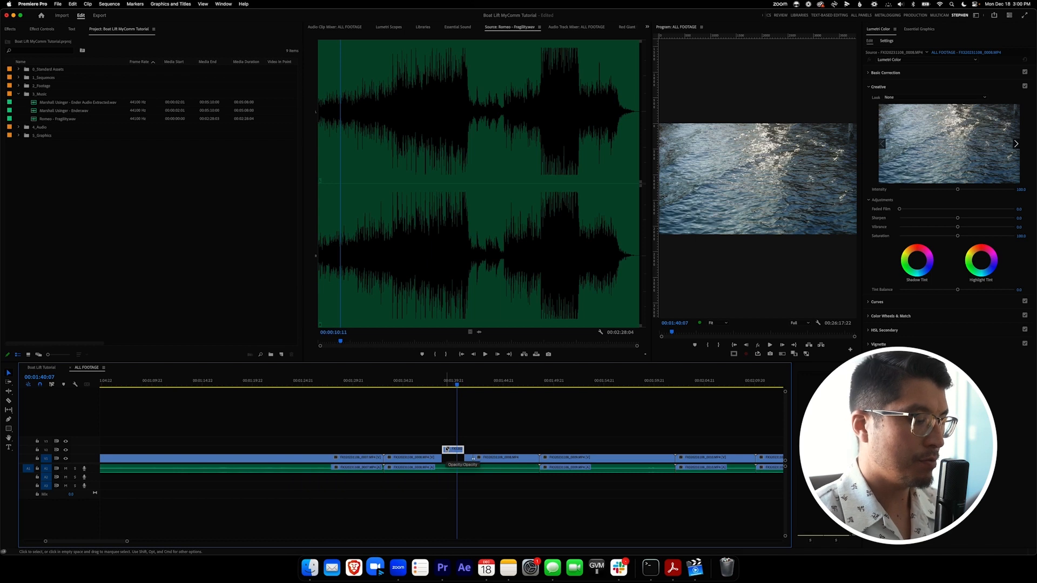
Copy the water clip to the start of V1 in the Boat Lift Tutorial sequence and scrub through it
left_click(42, 367)
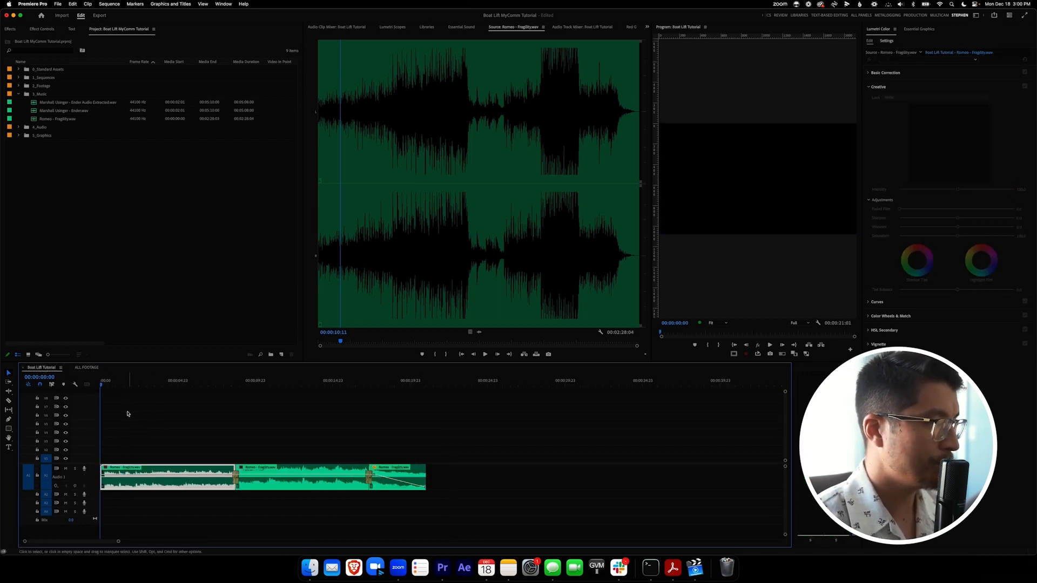
mouse_move(125, 381)
left_mouse_down()
mouse_move(104, 382)
mouse_move(120, 381)
left_mouse_up()
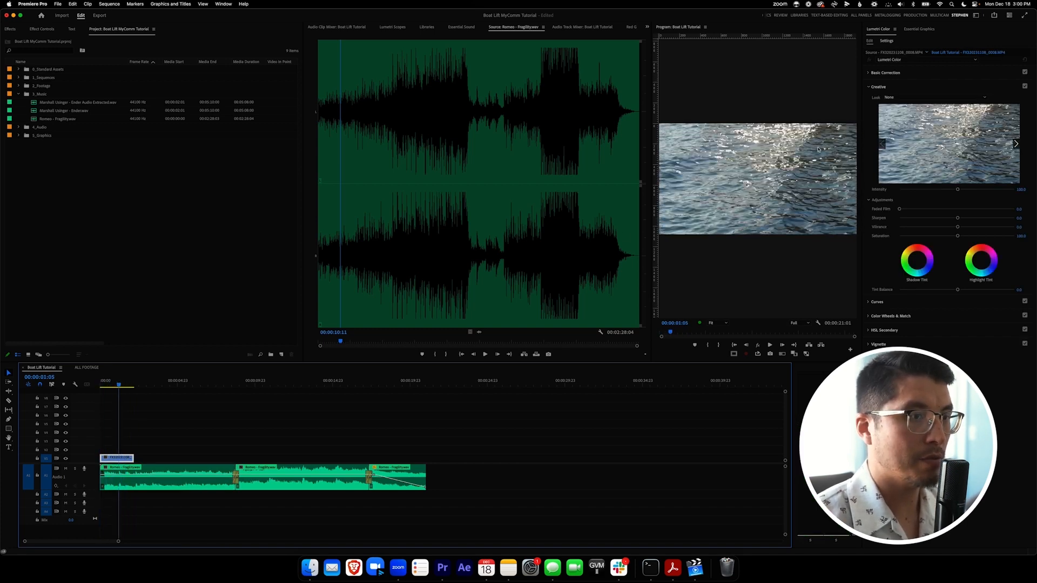
left_click_drag(116, 382, 99, 386)
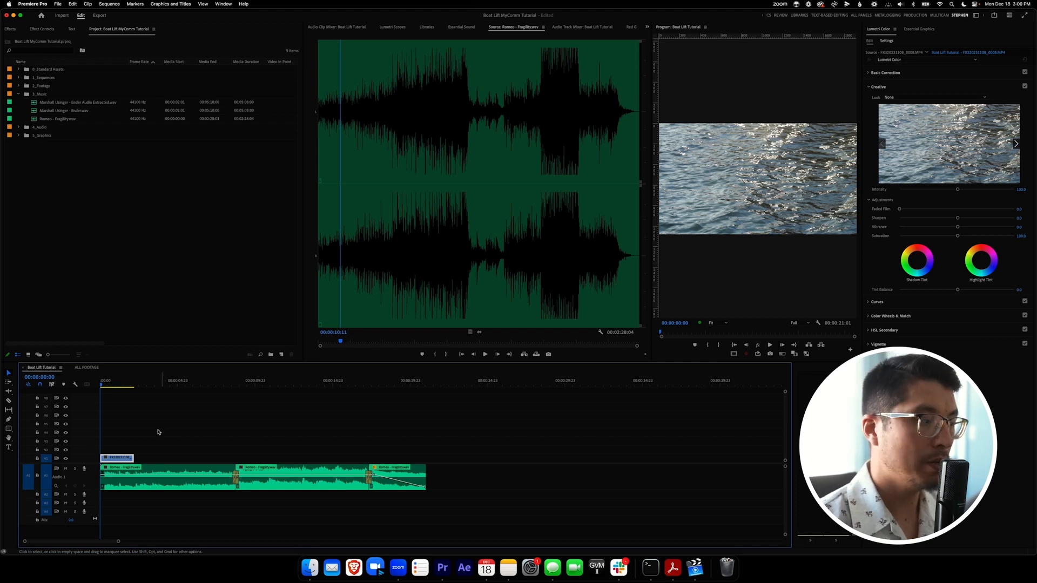
Fit the water clip at the sequence start to the frame with Set to Frame Size
right_click(110, 461)
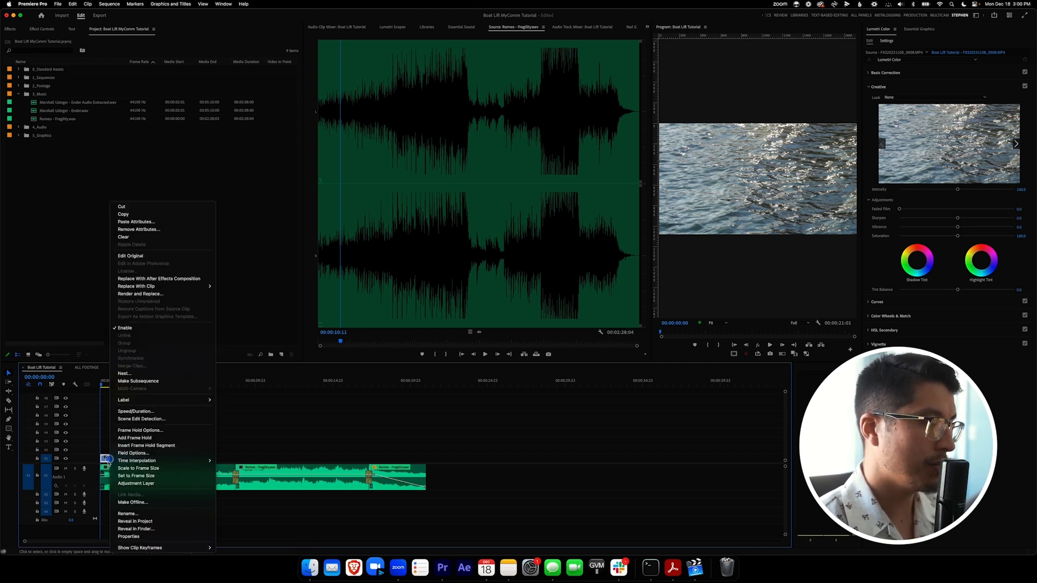
mouse_move(129, 459)
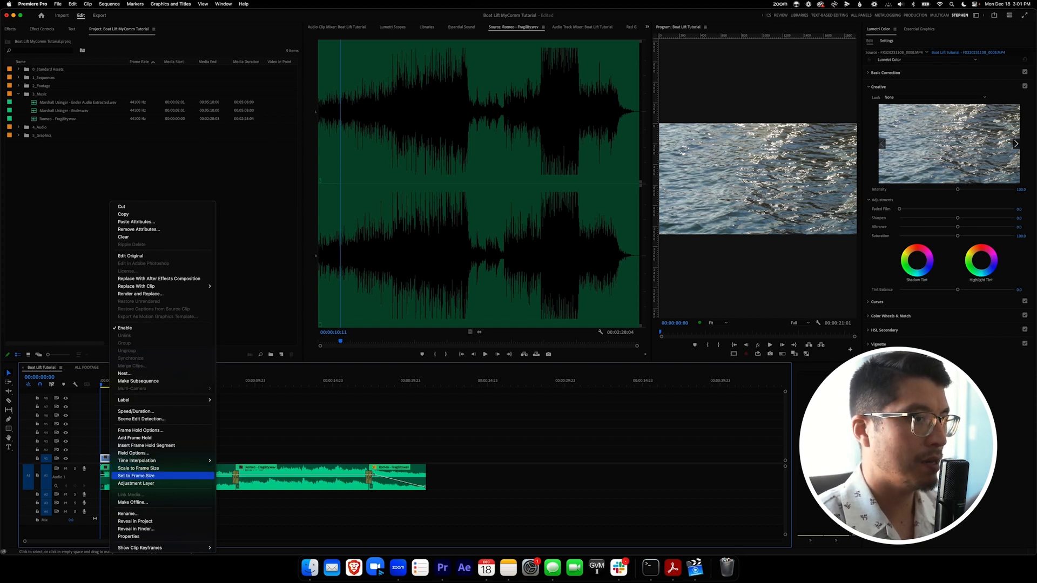
left_click(148, 476)
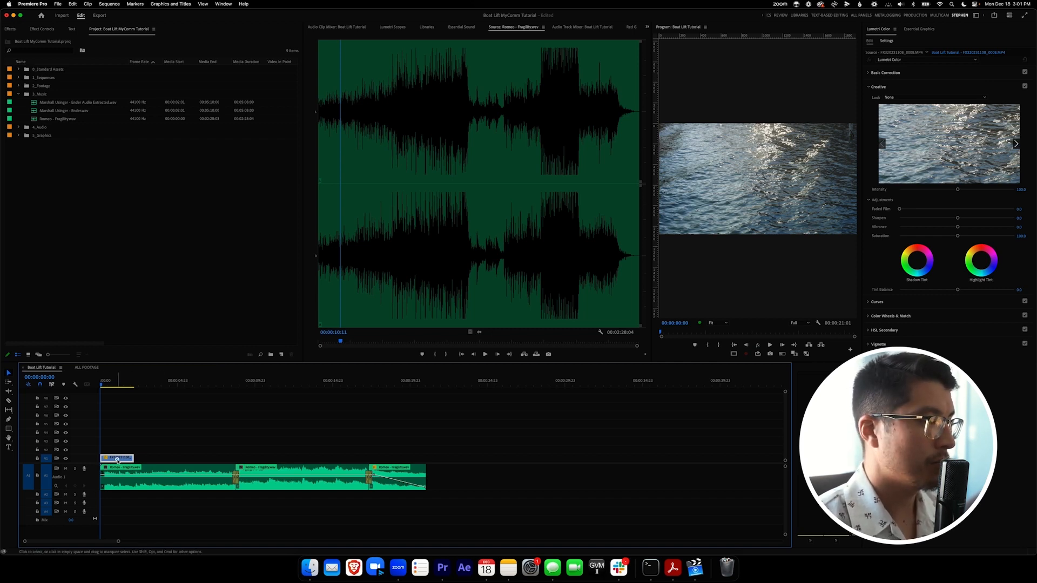
Return the water clip to its full-size scale and fit it to the frame size again
left_click(30, 27)
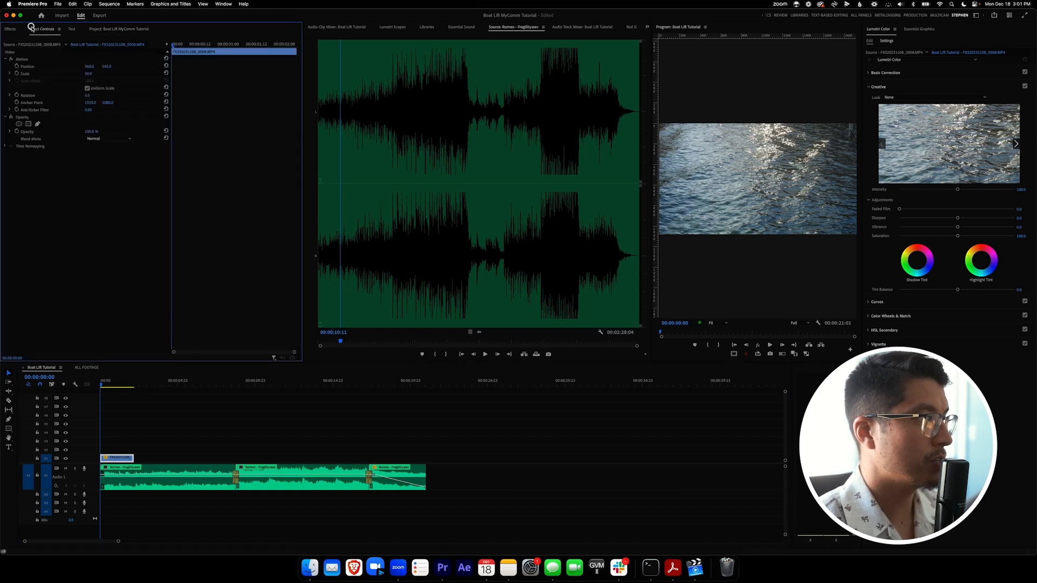
left_click_drag(89, 74, 90, 75)
left_click(89, 74)
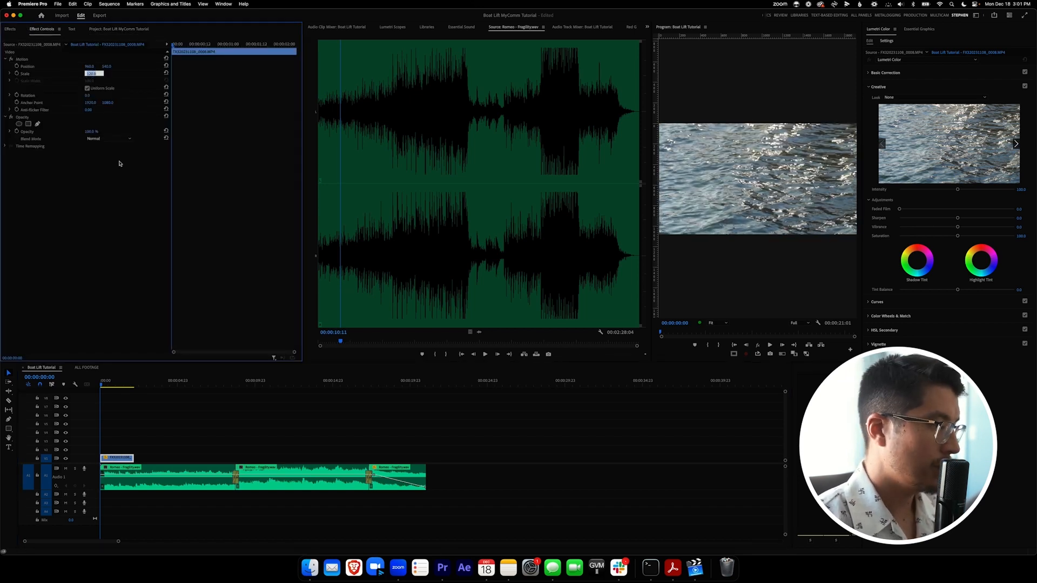
left_click(125, 461)
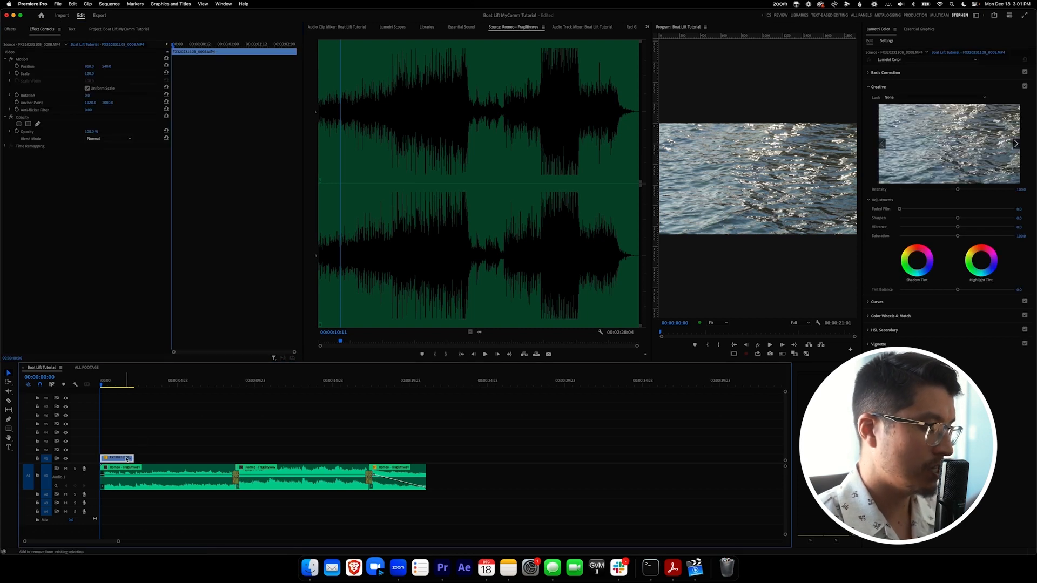
key("shift+s")
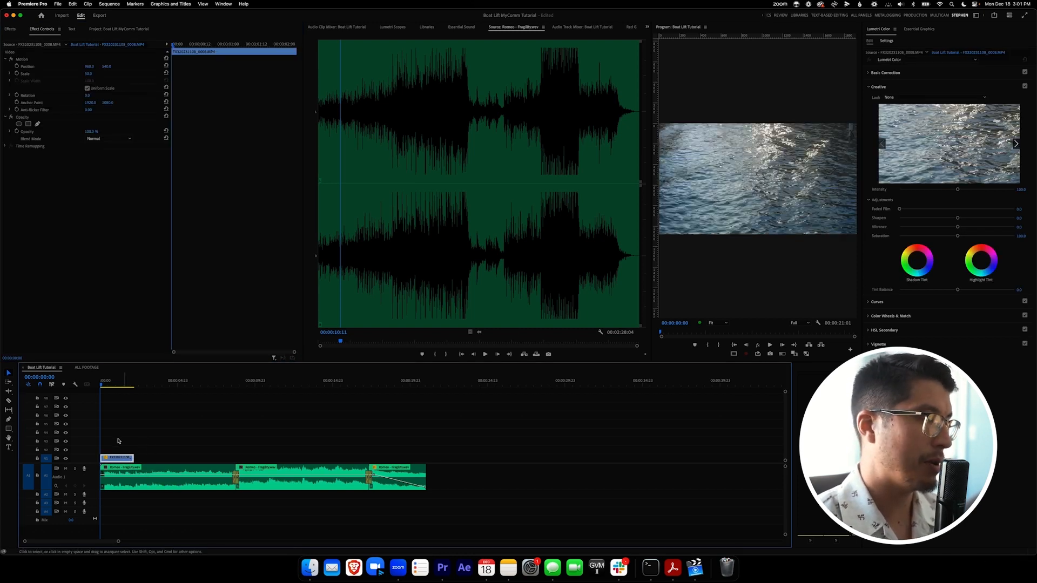
Play the opening of the sequence to check the water clip against the music, and return to the start
left_click(141, 423)
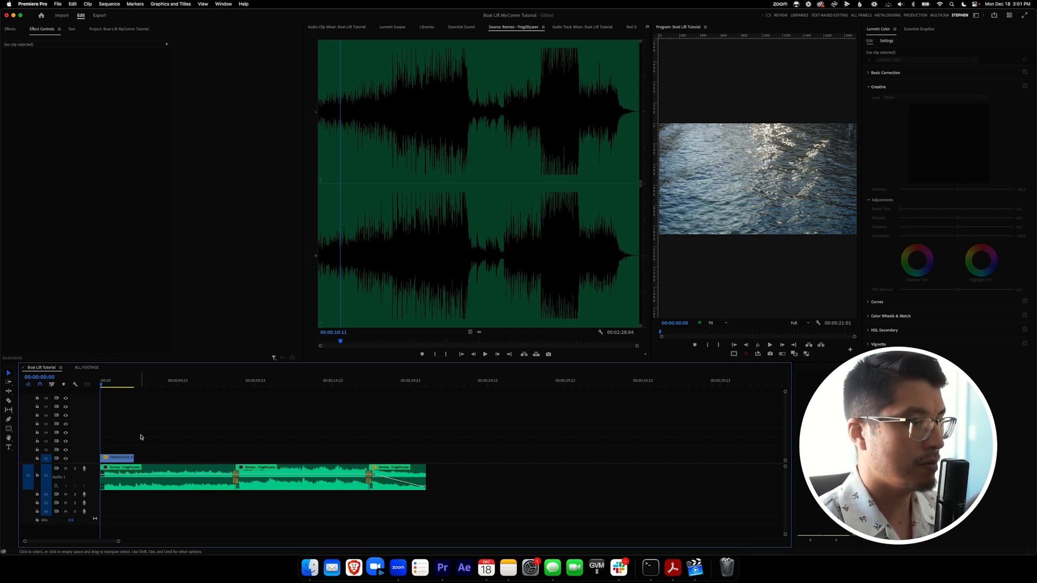
key("space")
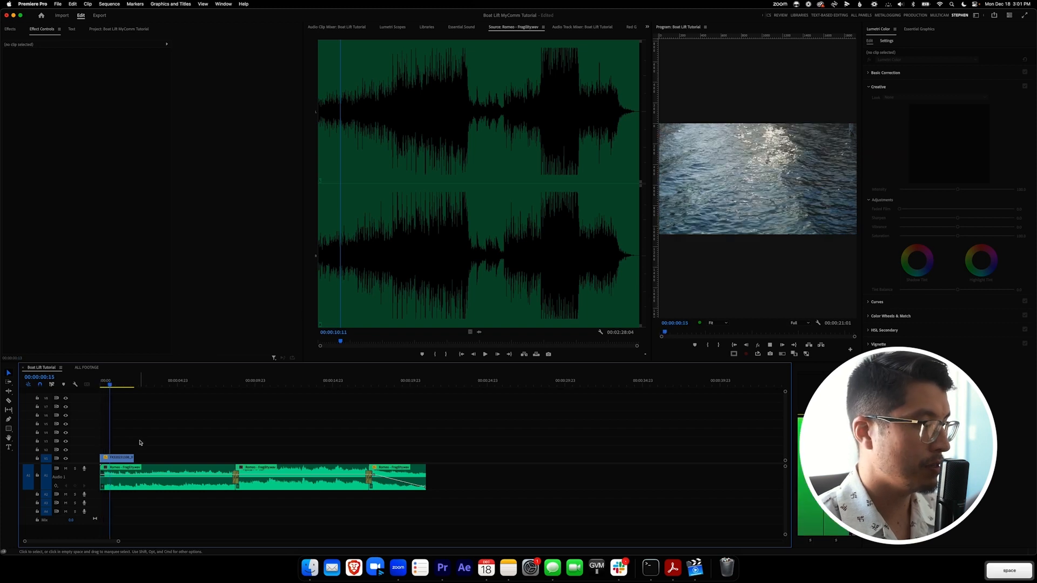
left_click_drag(104, 380, 97, 381)
key("space")
Cut the first music section at 00:00:00:07, where the sound begins in its waveform
key("equal")
key("equal")
key("equal")
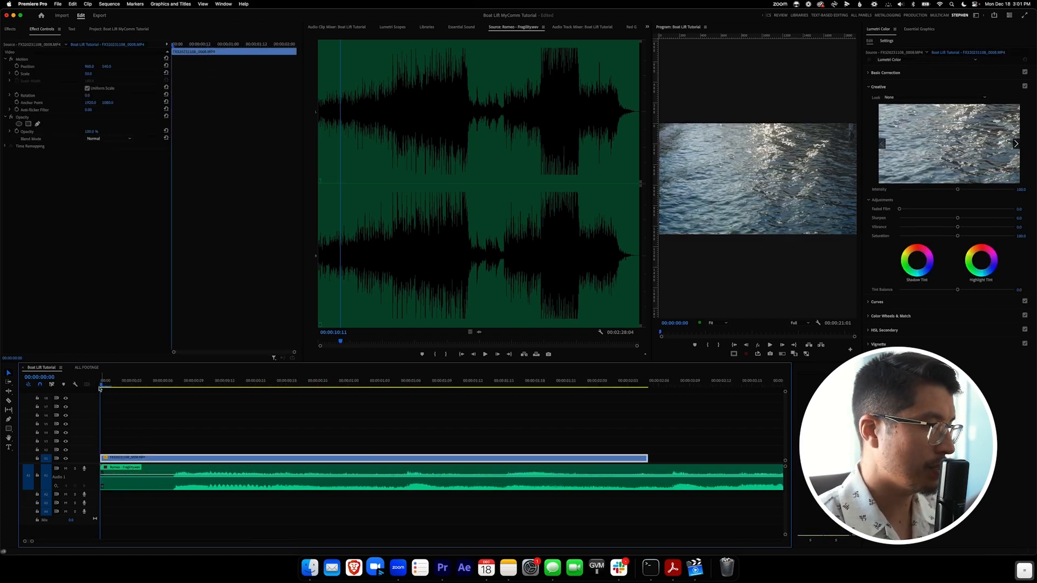
key("space")
key("space")
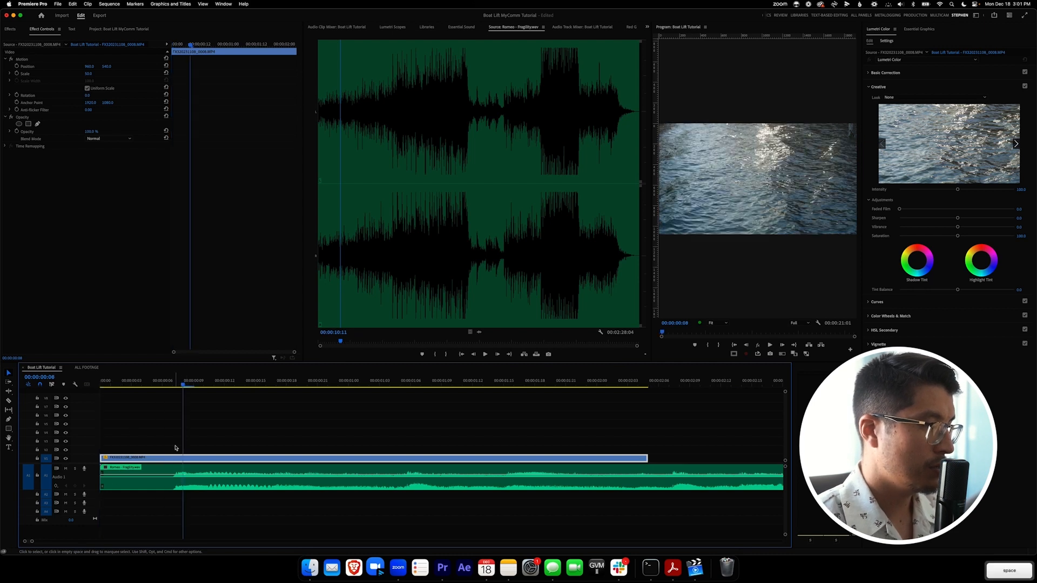
left_click_drag(181, 382, 174, 383)
left_click(156, 478)
key("d")
Select all music sections from the 00:00:00:07 cut onward and move them to the sequence start, over the silent opening
key("a")
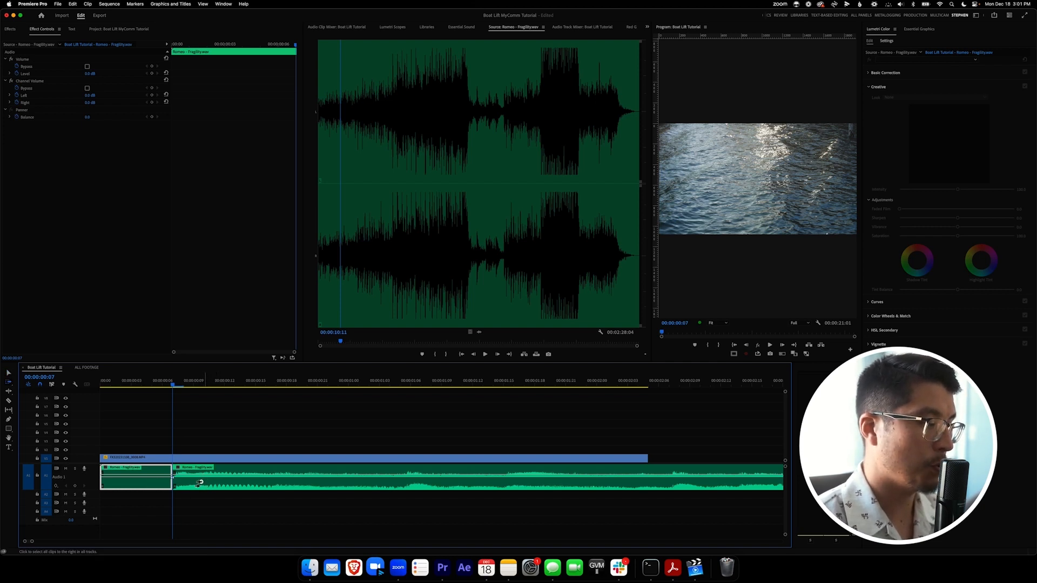
left_click(200, 480)
double_click(217, 484)
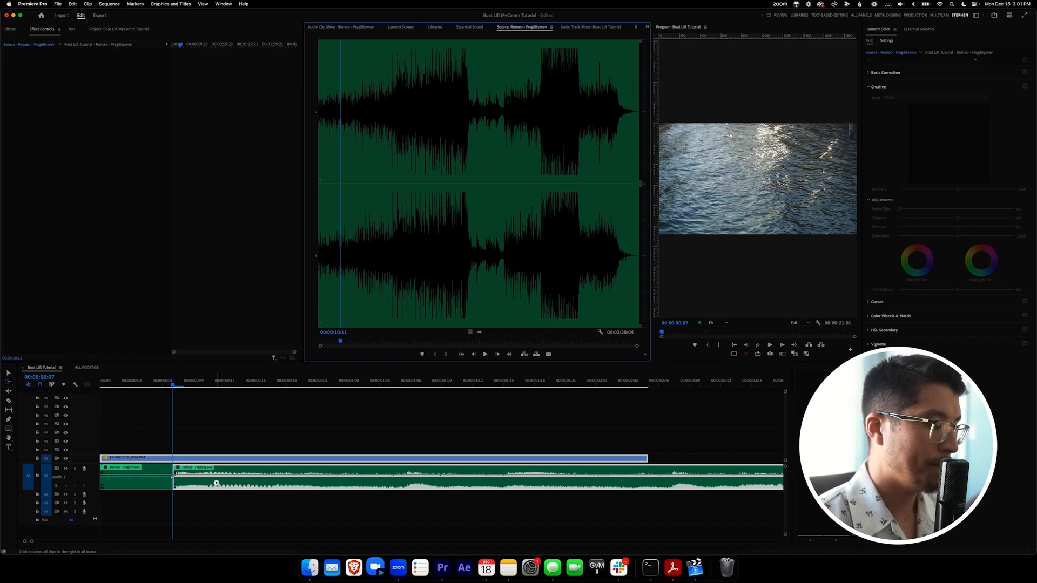
double_click(212, 483)
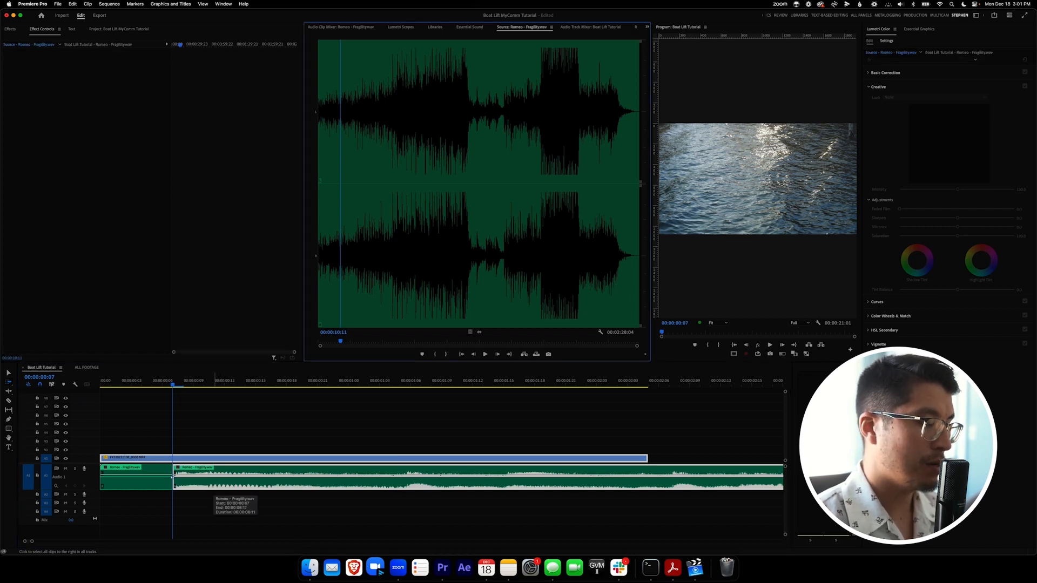
left_click(226, 481)
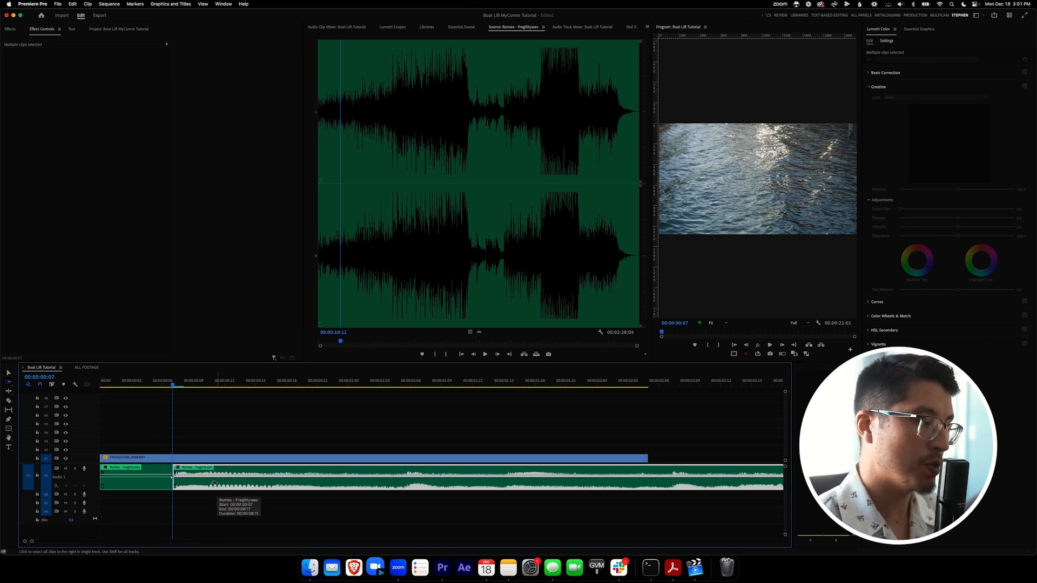
key("v")
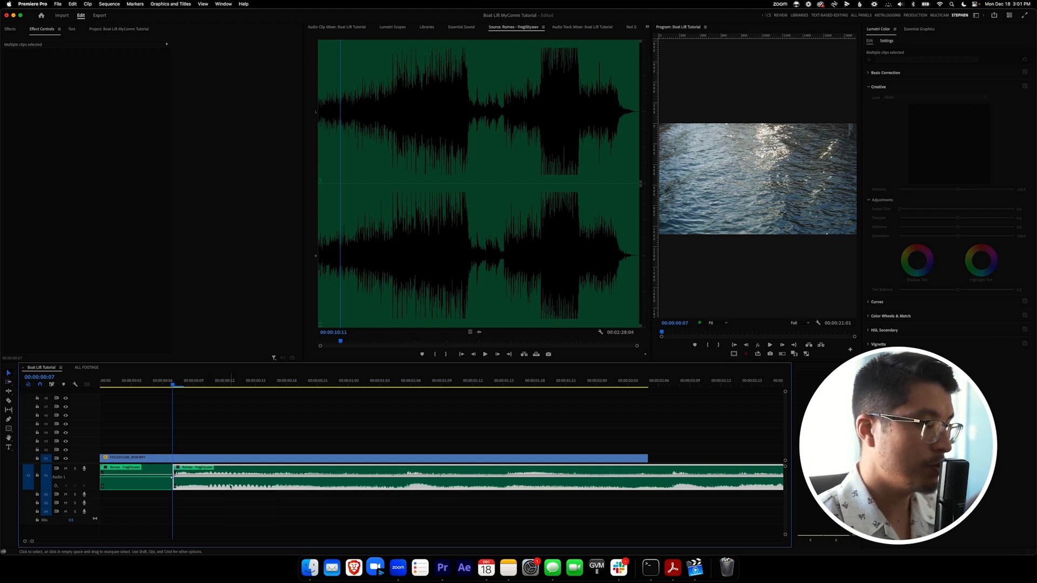
left_click_drag(216, 486, 136, 485)
Play the sequence from its start to check the water clip against the repositioned music
left_click_drag(147, 386, 35, 387)
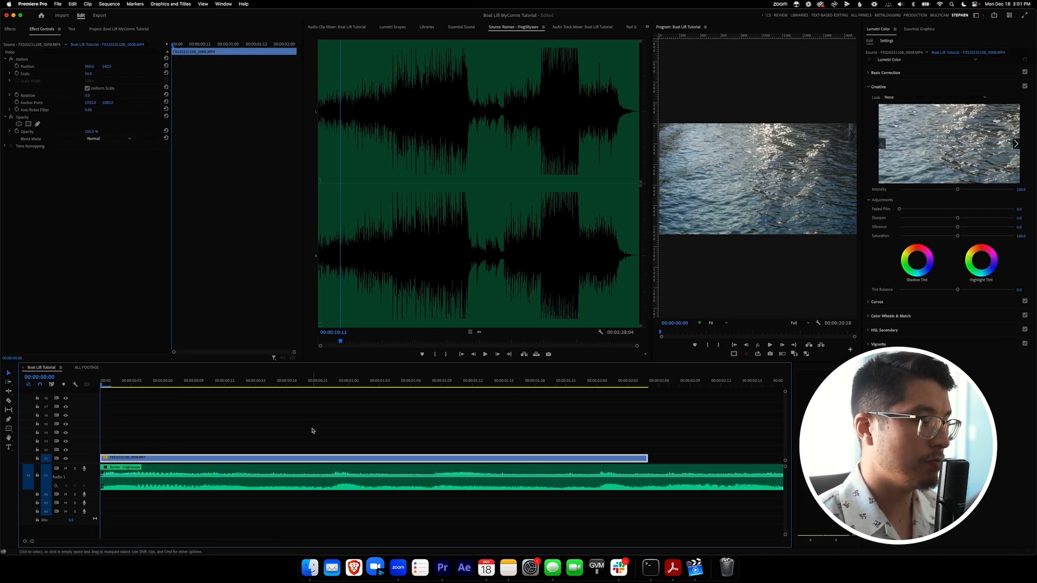
key("space")
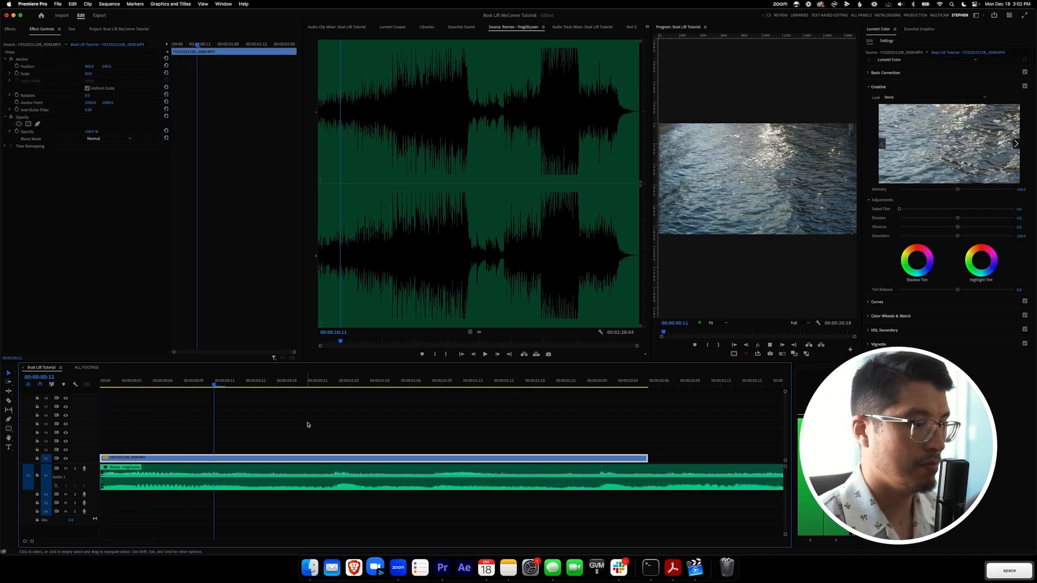
key("space")
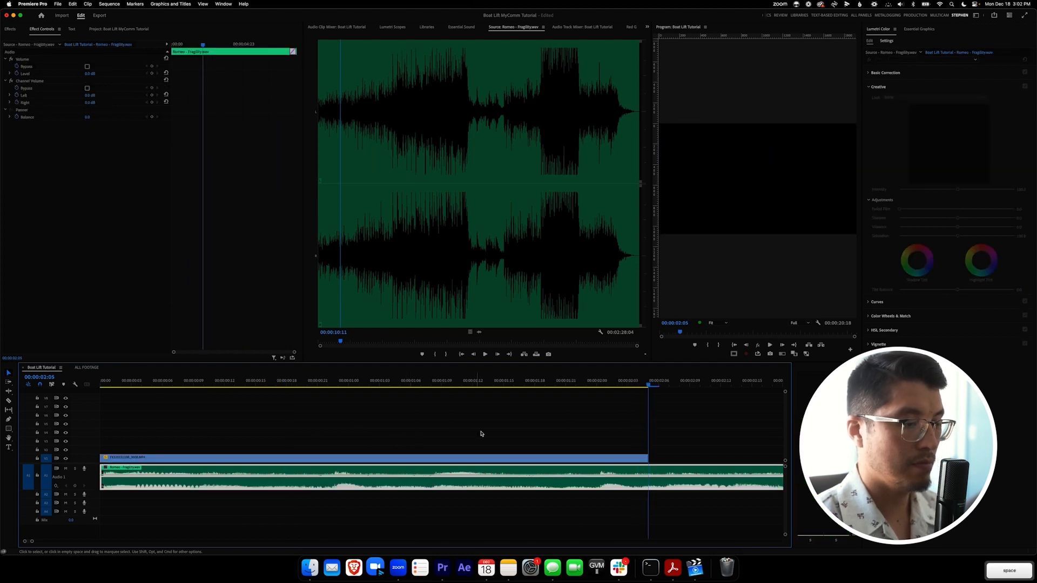
In ALL FOOTAGE, find the aerial shot following the boat at 00:21:19:03, raise it one track and copy it
key("minus")
key("minus")
key("minus")
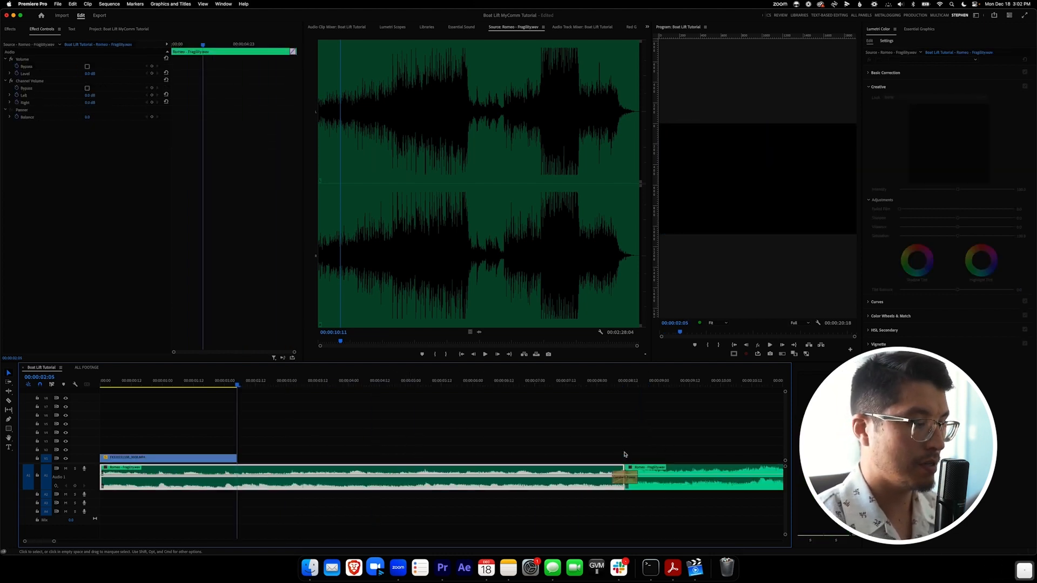
left_click(604, 436)
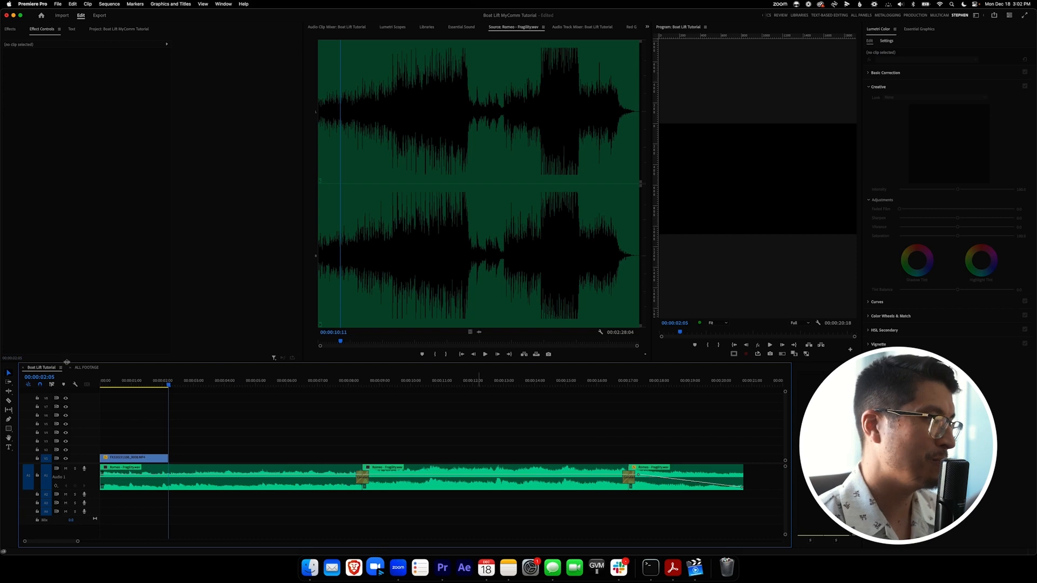
left_click(86, 368)
left_click(513, 434)
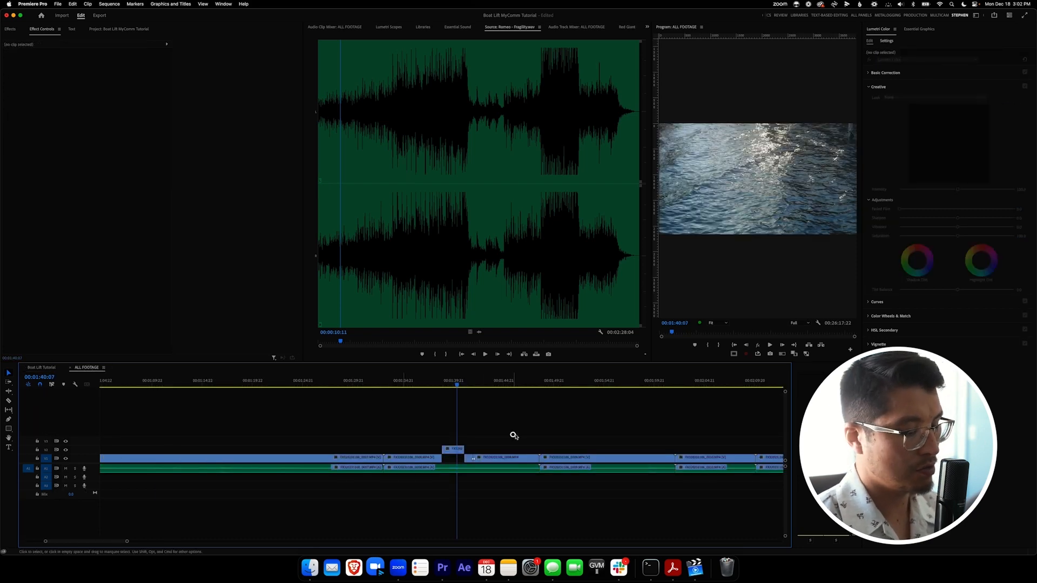
key("backslash")
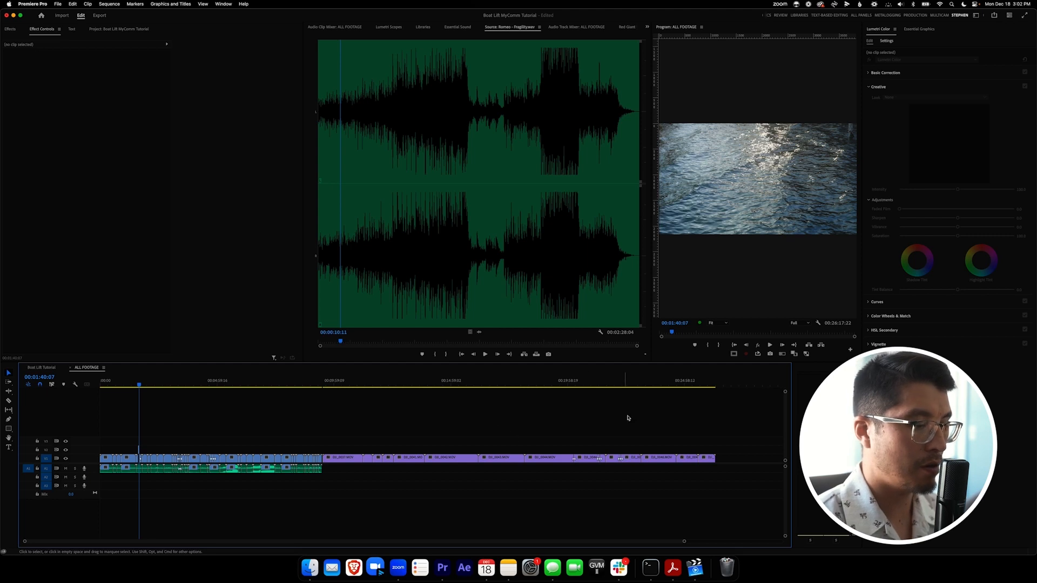
left_click_drag(583, 382, 622, 384)
left_click_drag(610, 385, 597, 388)
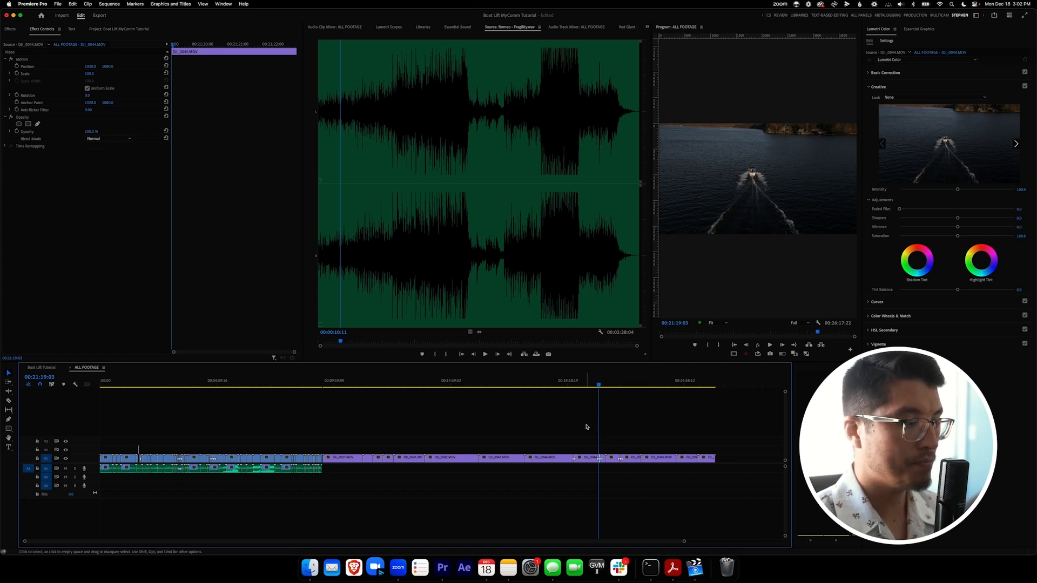
key("space")
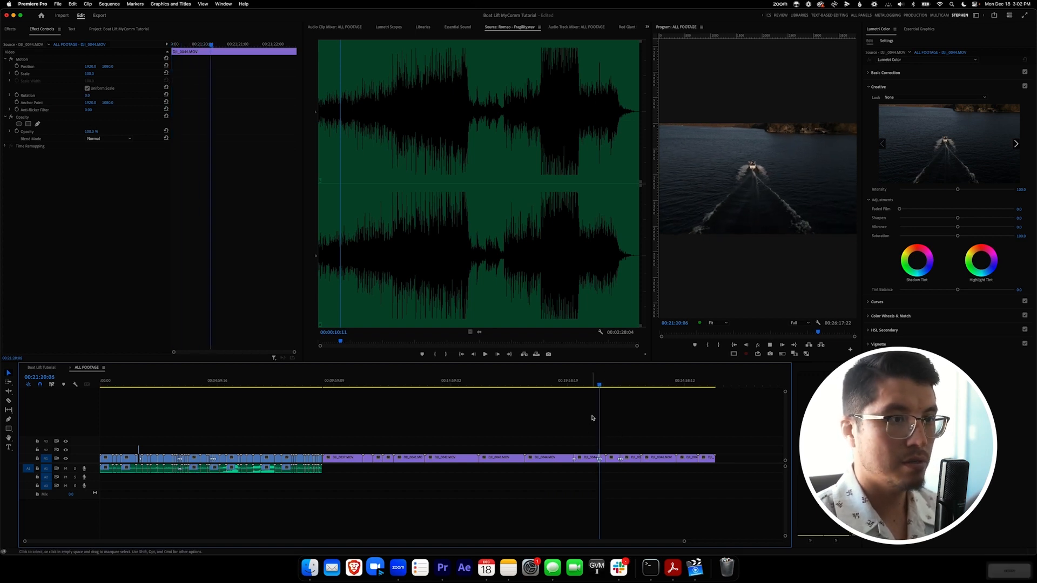
key("space")
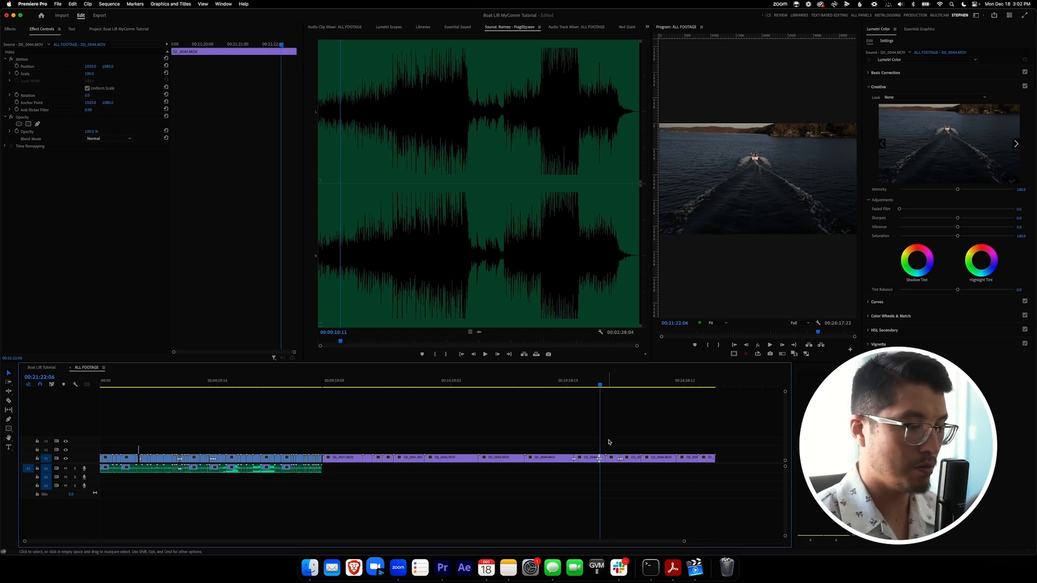
key("alt+Up")
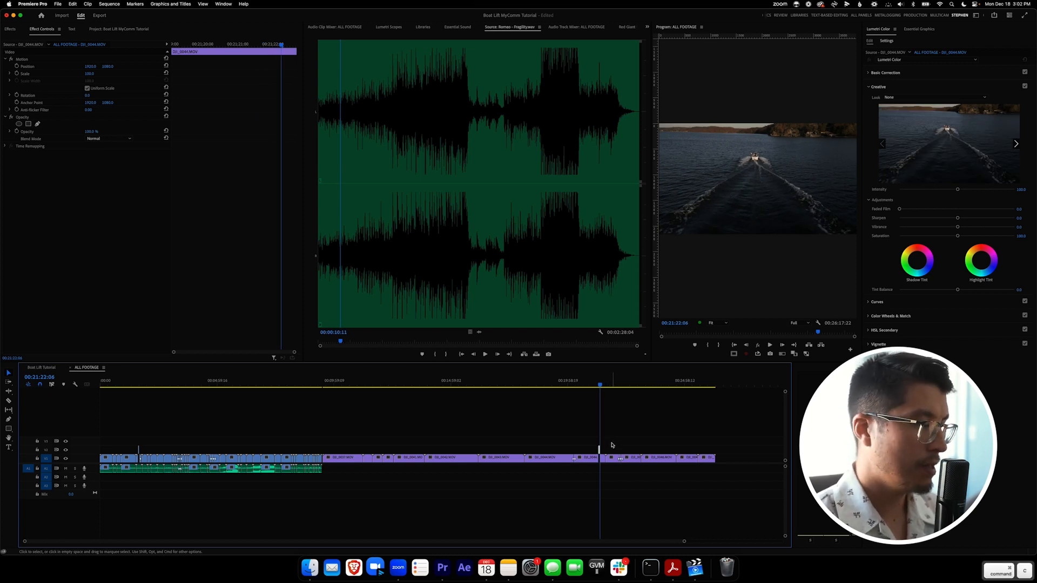
Paste the aerial boat shot after the water clip at 00:00:02:05 in Boat Lift Tutorial and fit it to the frame size
left_click(41, 368)
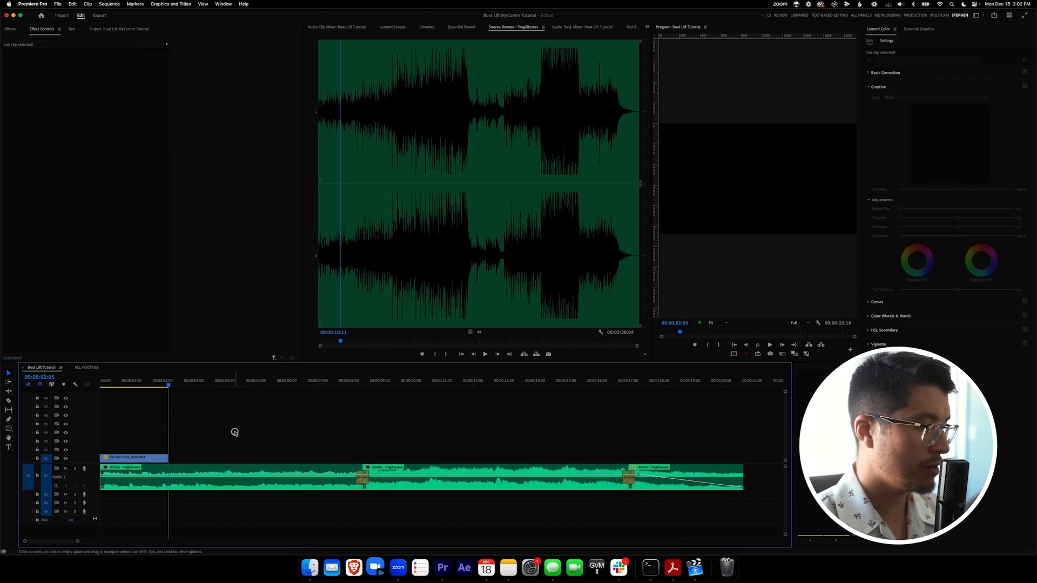
key("super+v")
left_click_drag(226, 382, 206, 385)
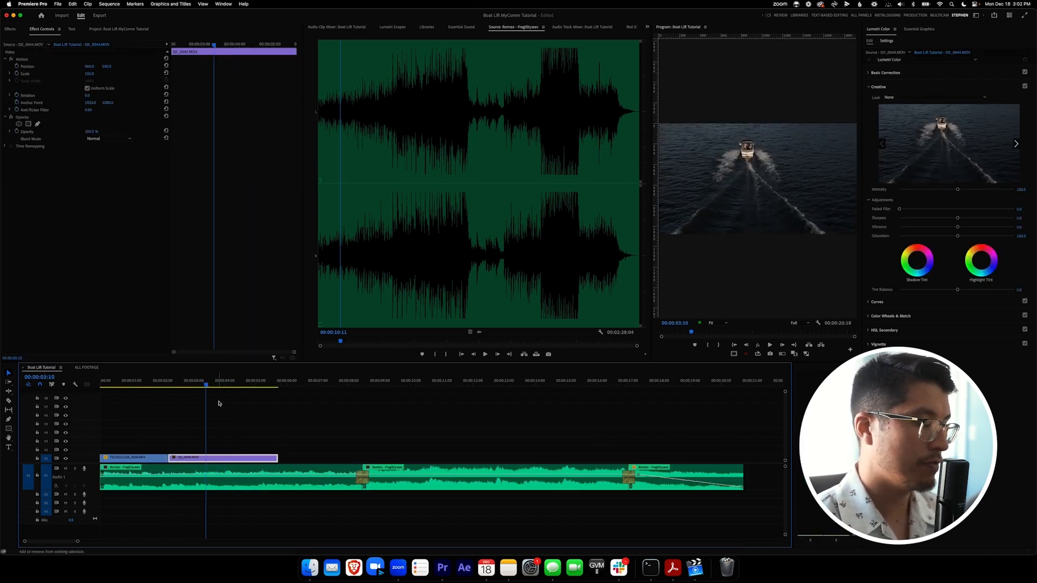
key("shift+s")
Play the aerial boat shot against the music, cut it at 00:00:04:09 and delete the remainder
left_click_drag(205, 384, 159, 386)
key("v")
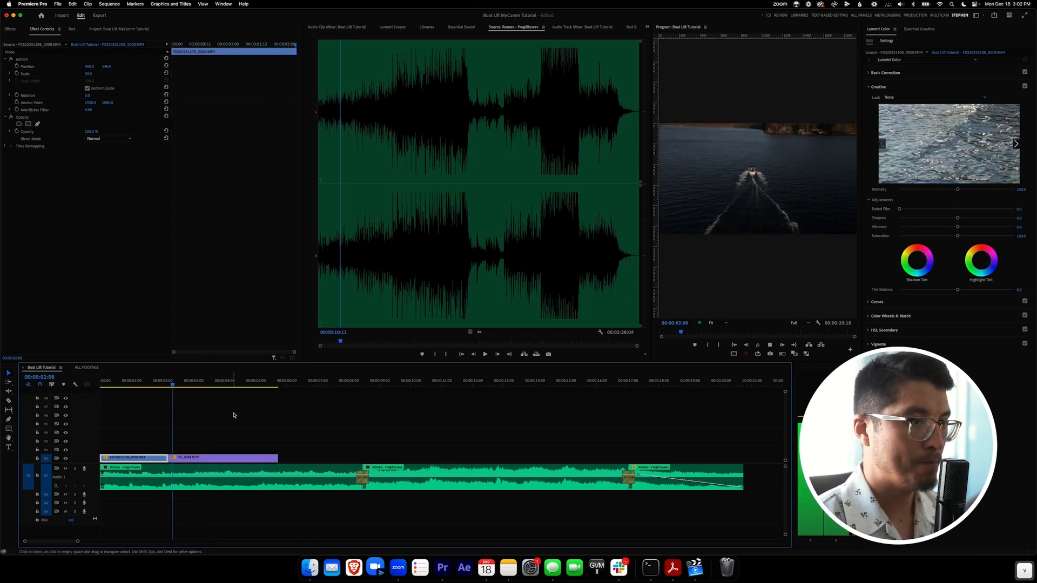
left_click(225, 456)
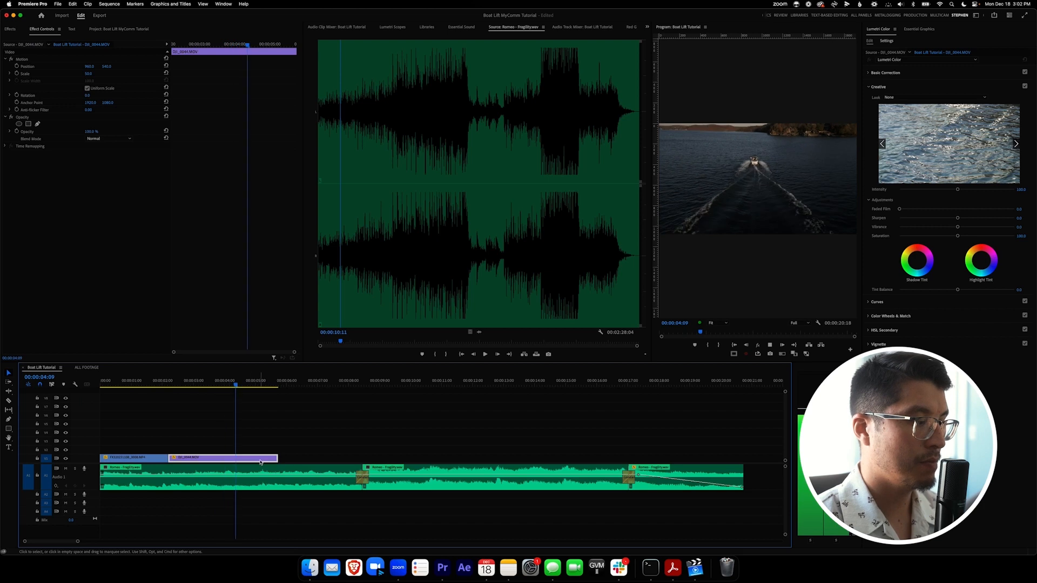
left_click_drag(232, 384, 184, 381)
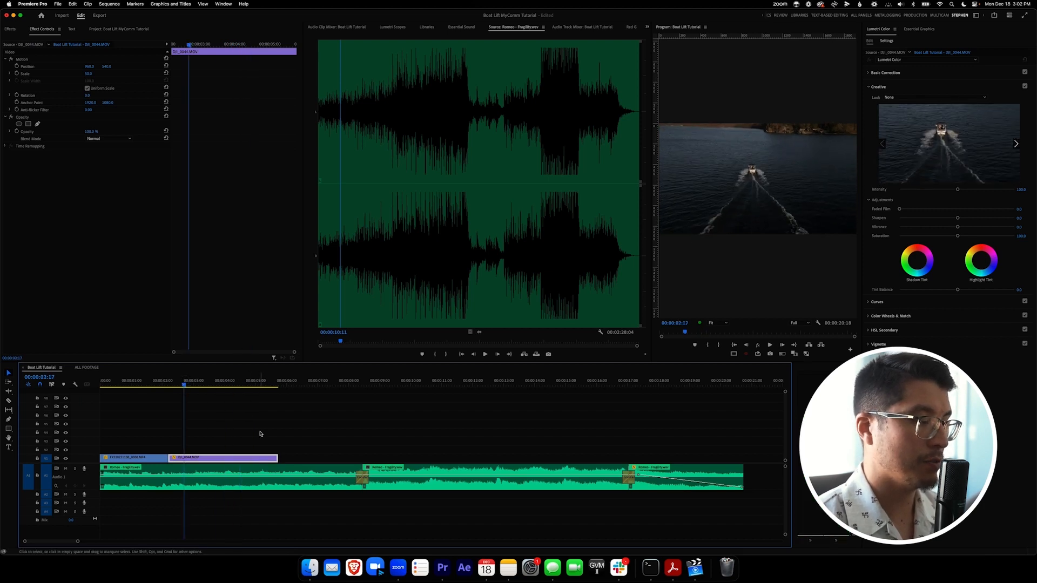
key("space")
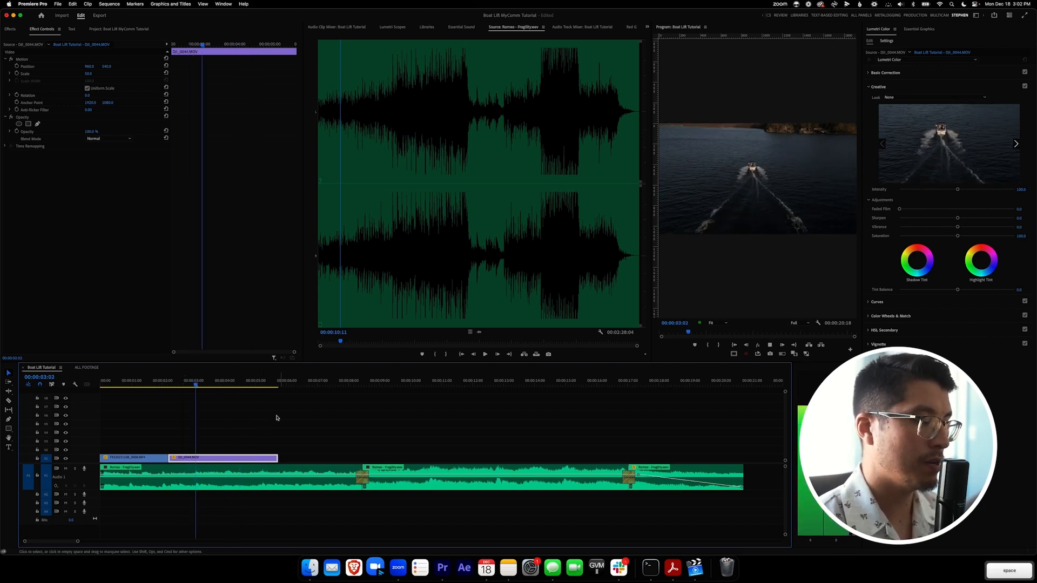
key("super+k")
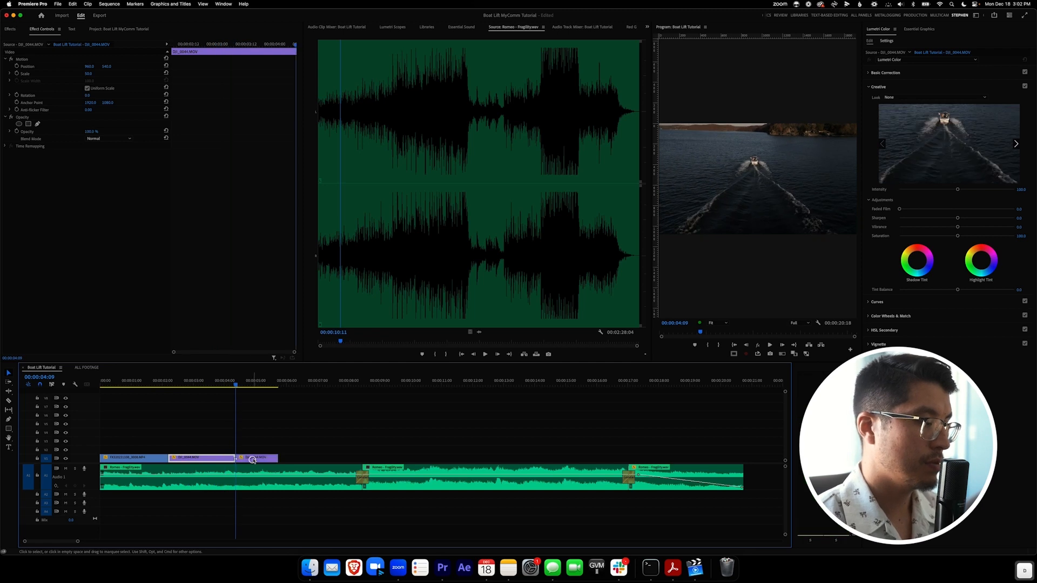
left_click(252, 459)
key("BackSpace")
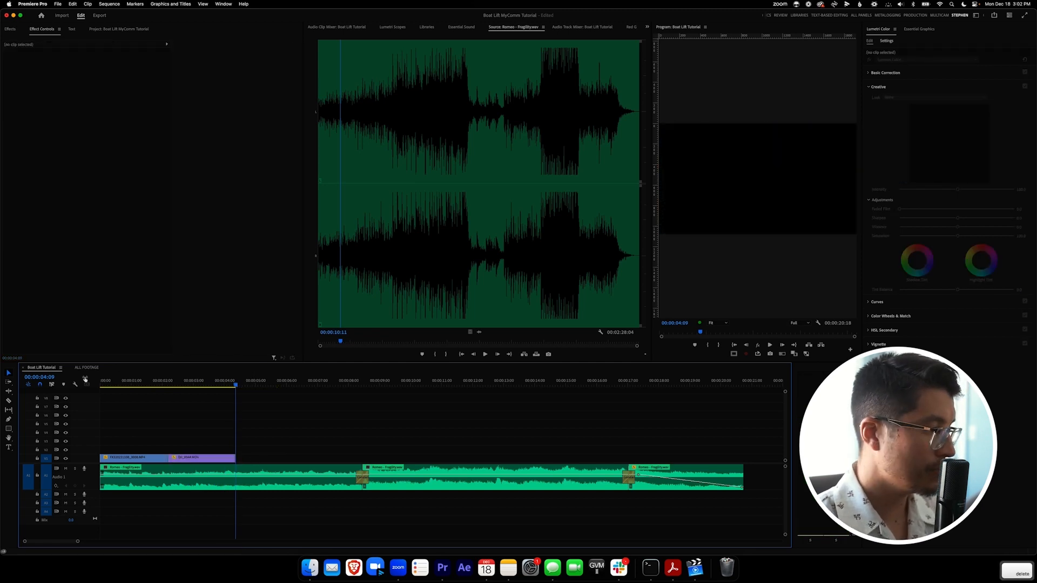
Review the boat driver shots in ALL FOOTAGE from about 00:03:17 to find one to follow the aerial shot
left_click(87, 367)
left_click_drag(189, 391, 180, 382)
key("space")
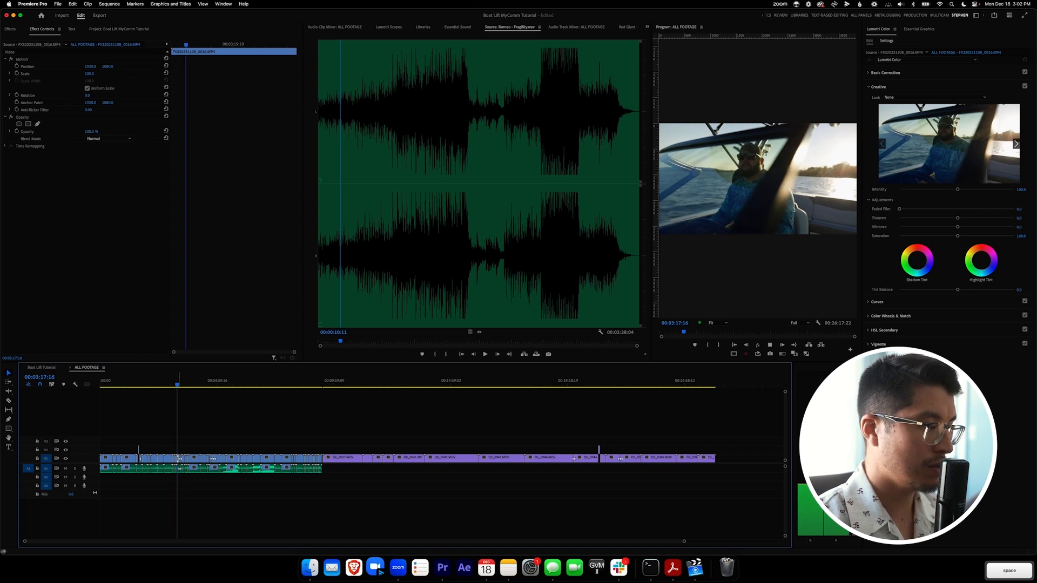
key("=")
key("=")
key("=")
key("=")
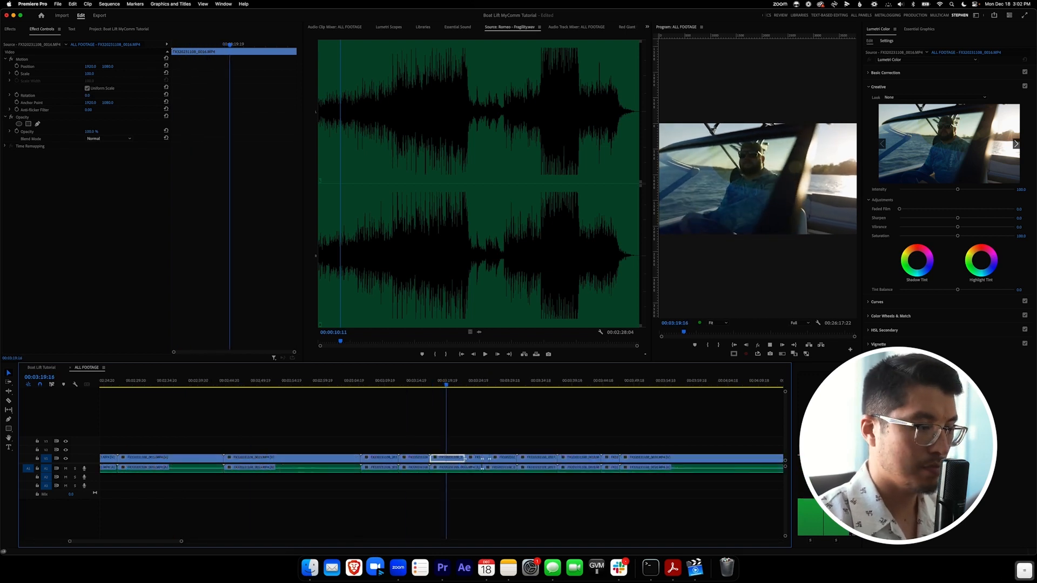
key("l")
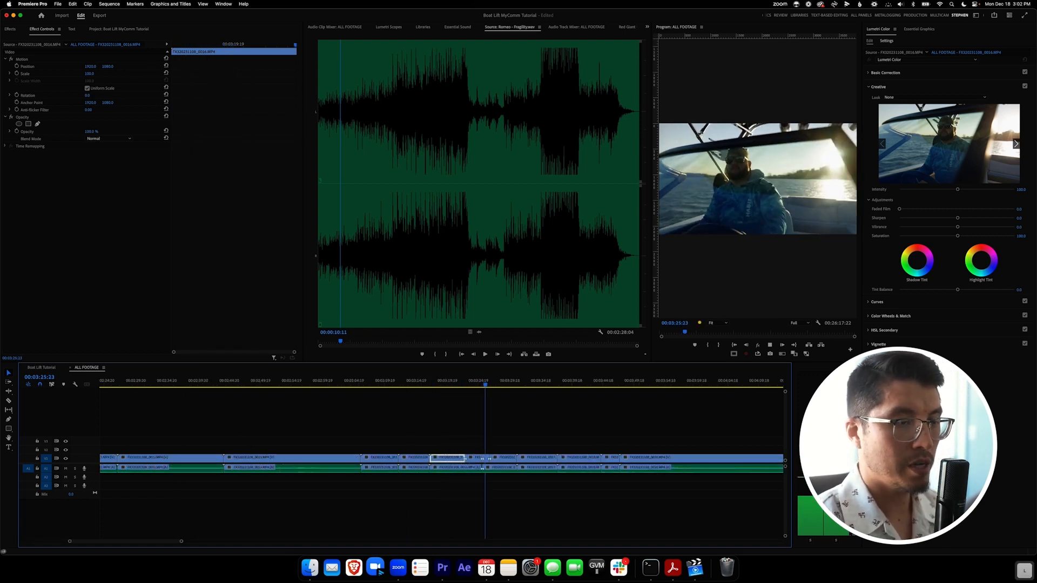
key("space")
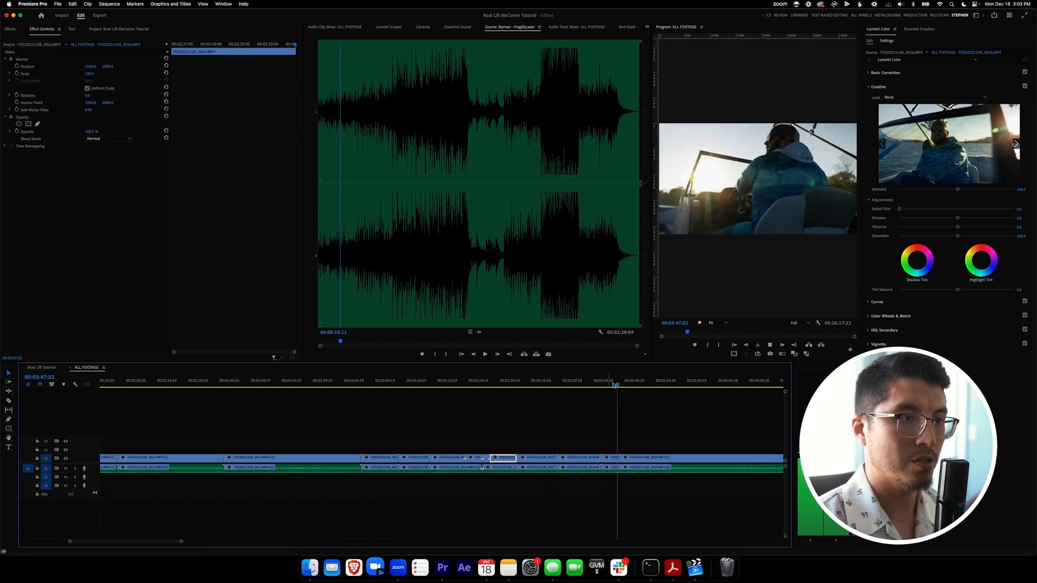
key("space")
Cut the driver shot from behind at 00:03:50:12 and 00:03:52:04, raise that section one track and copy it
mouse_move(647, 383)
left_mouse_down()
mouse_move(694, 382)
mouse_move(627, 384)
left_mouse_up()
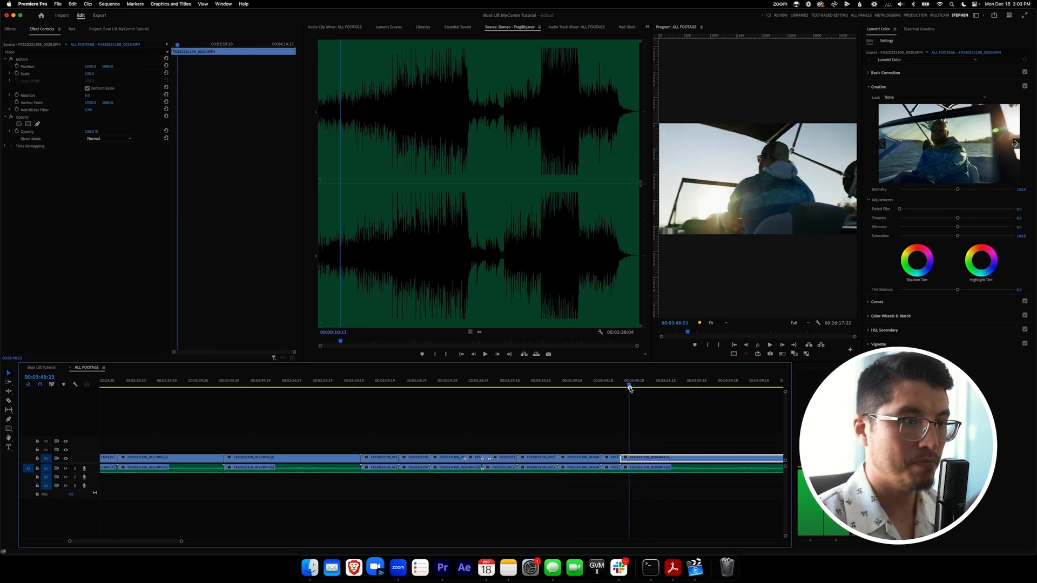
key("space")
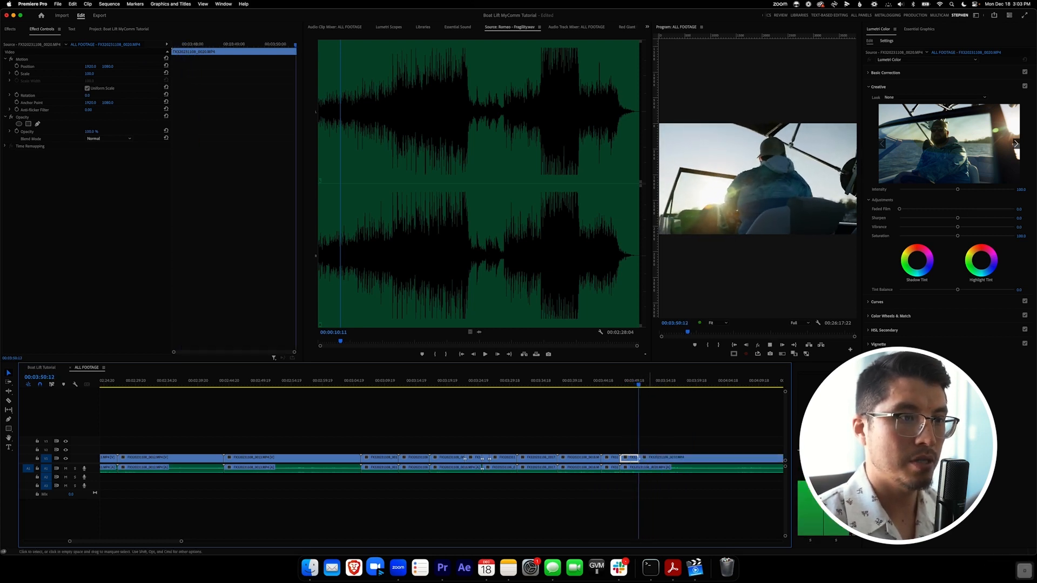
key("d")
key("d")
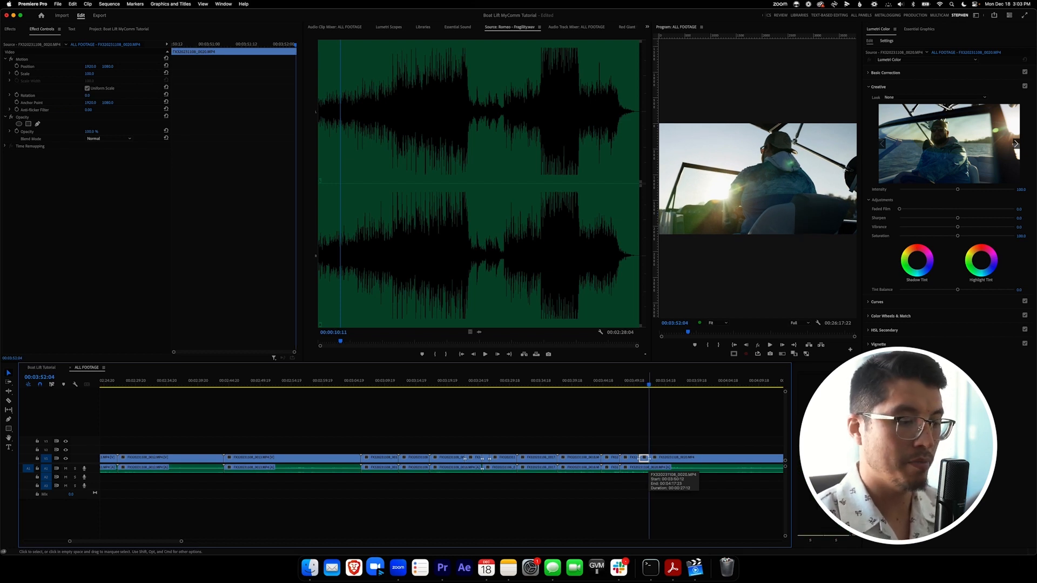
key("alt")
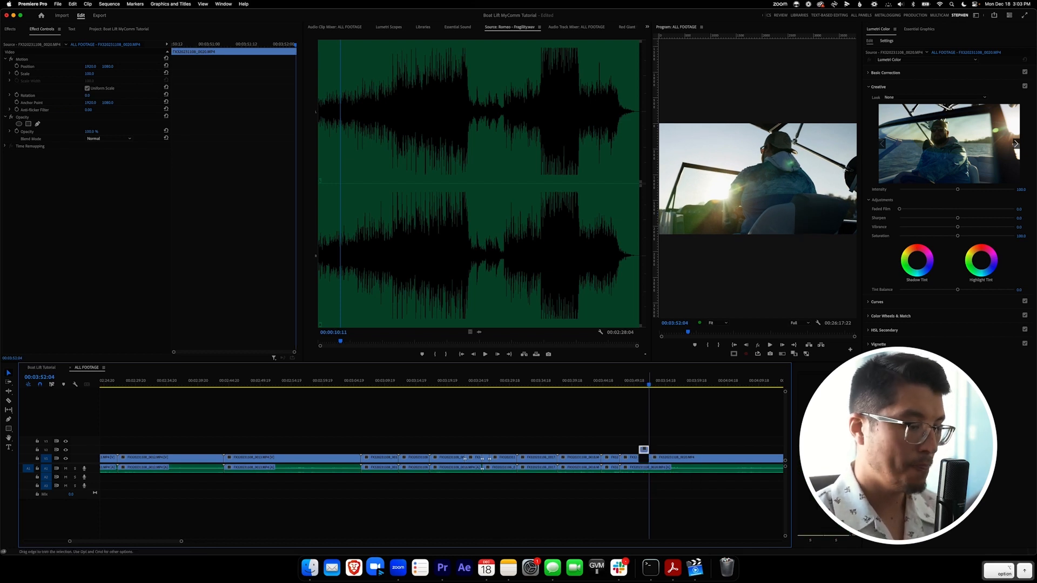
Paste the driver section after the aerial shot at 00:00:04:09 in Boat Lift Tutorial and play across the cut
left_click(42, 368)
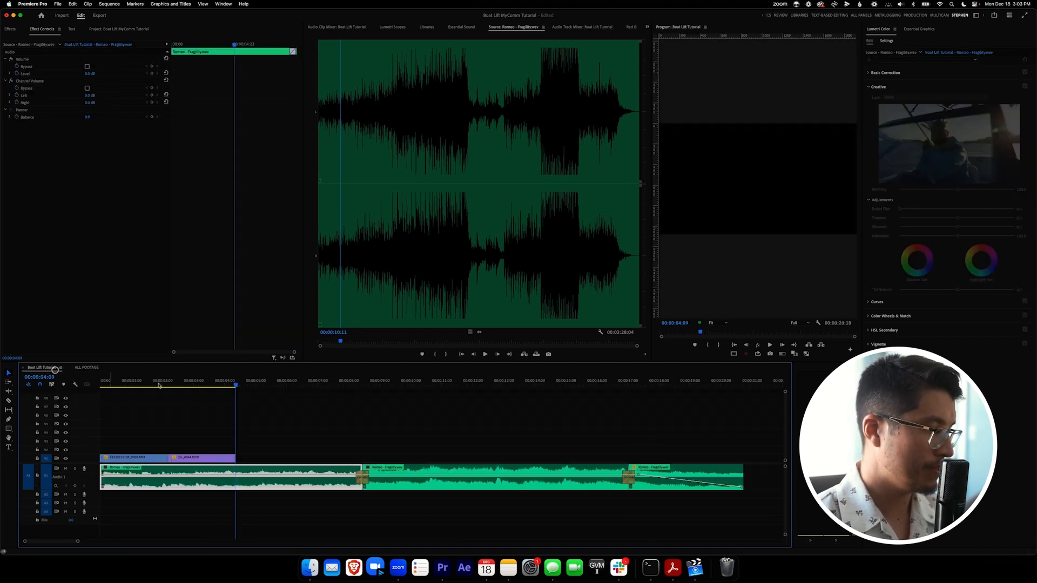
key("ctrl+v")
left_click_drag(264, 386, 216, 385)
key("space")
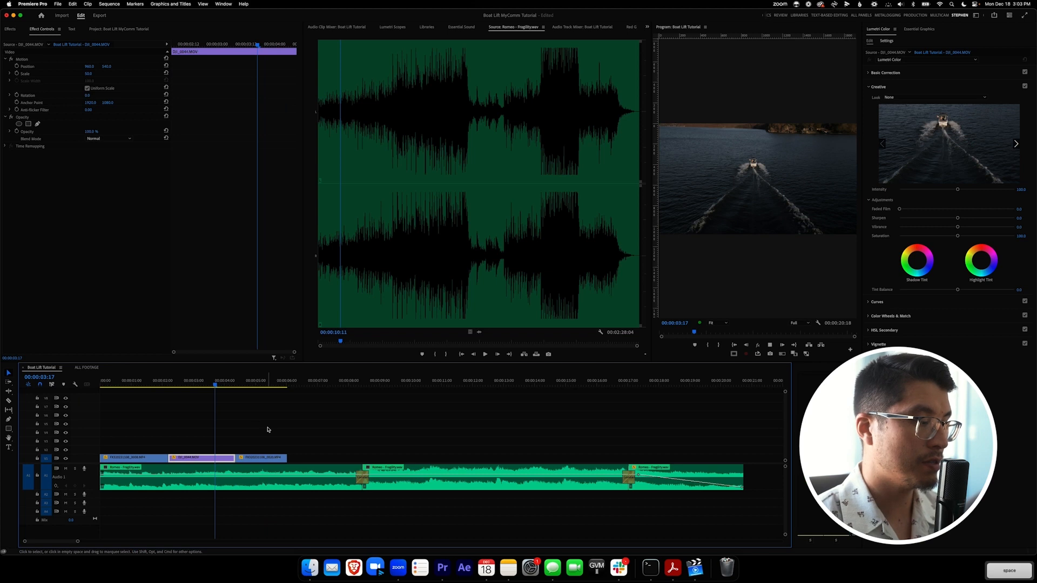
key("v")
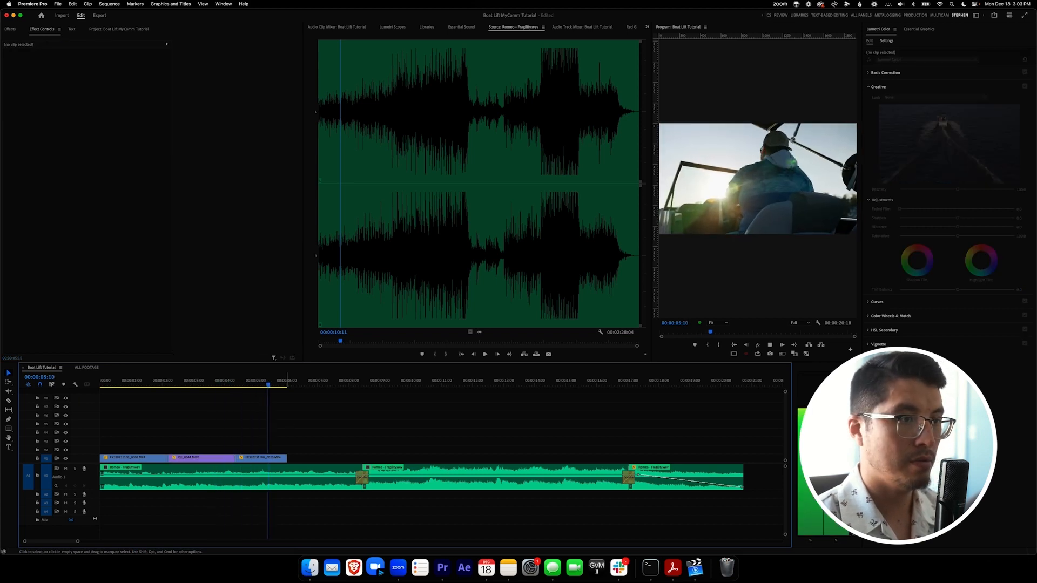
Extend the end of the driver shot from behind to 00:00:06:12 in Boat Lift Tutorial and play it against the music
key("space")
left_click(297, 476)
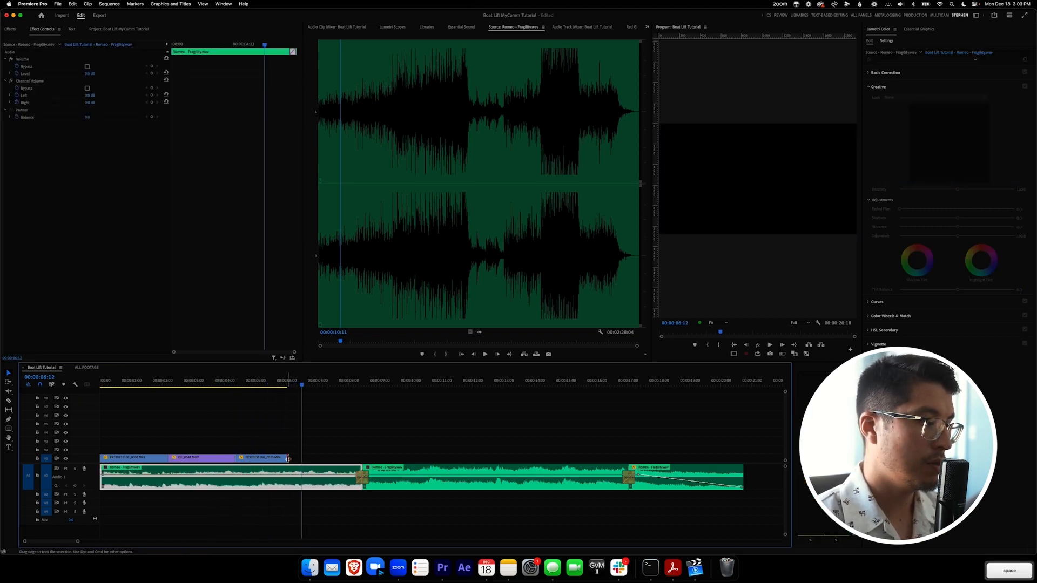
left_click_drag(288, 459, 303, 459)
left_click_drag(293, 385, 278, 385)
key("space")
key("v")
left_click(315, 430)
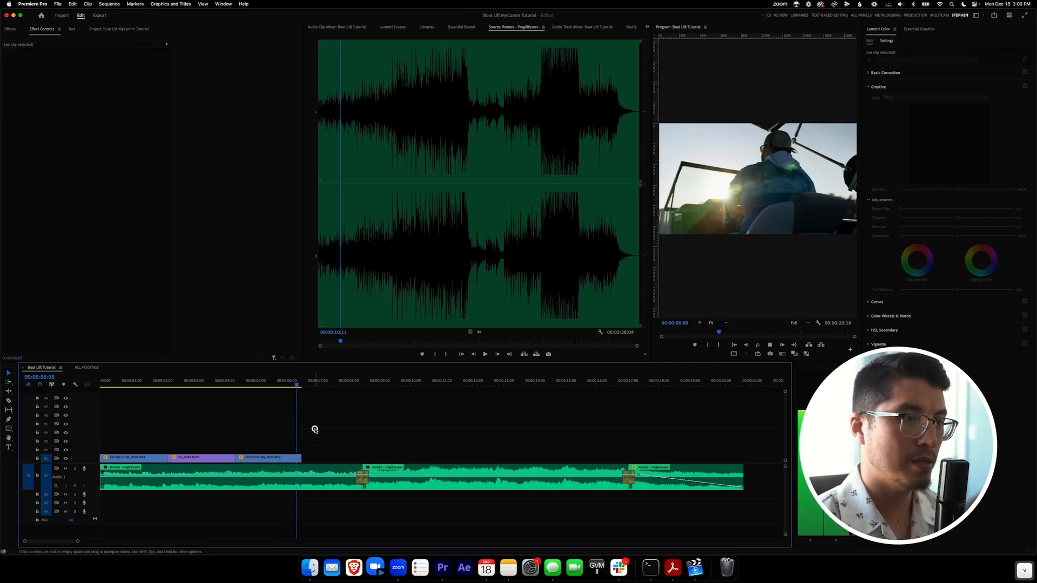
key("space")
key("Up")
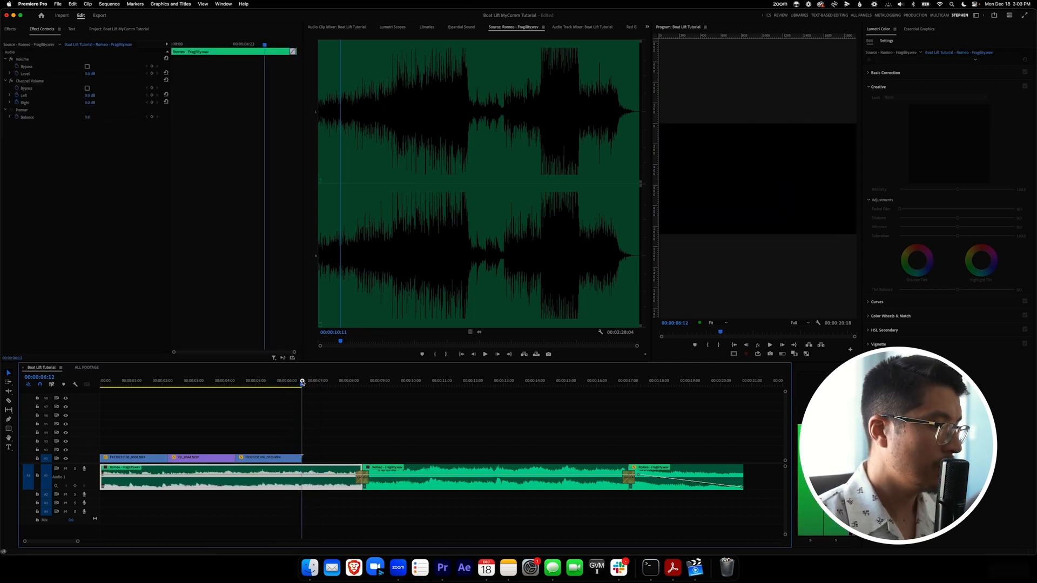
Review the boat driver shots in ALL FOOTAGE up to about 00:04:50:04 to find a close-up to follow the driver shot
left_click(93, 368)
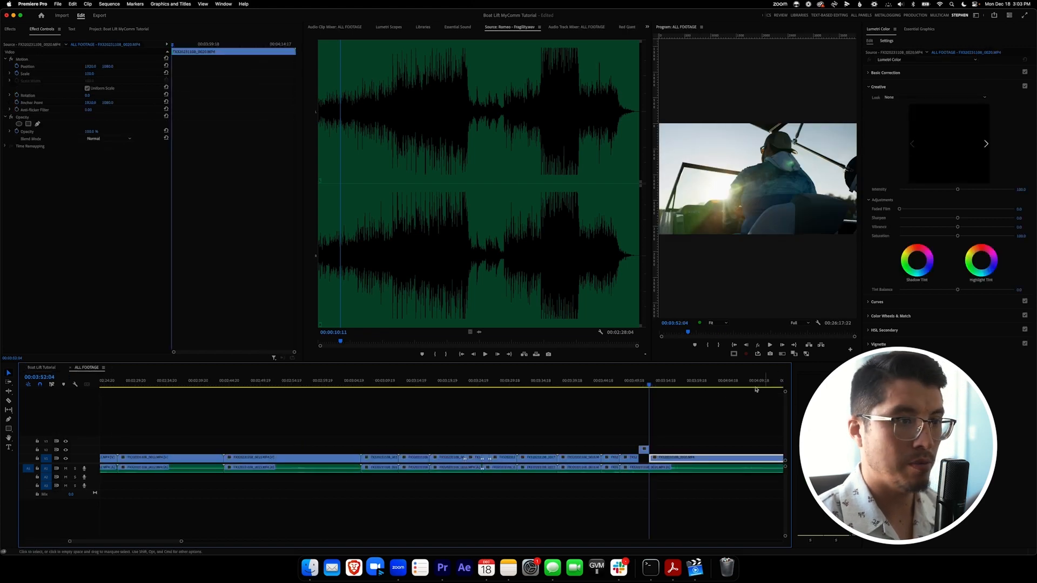
left_click_drag(658, 384, 701, 384)
key("backslash")
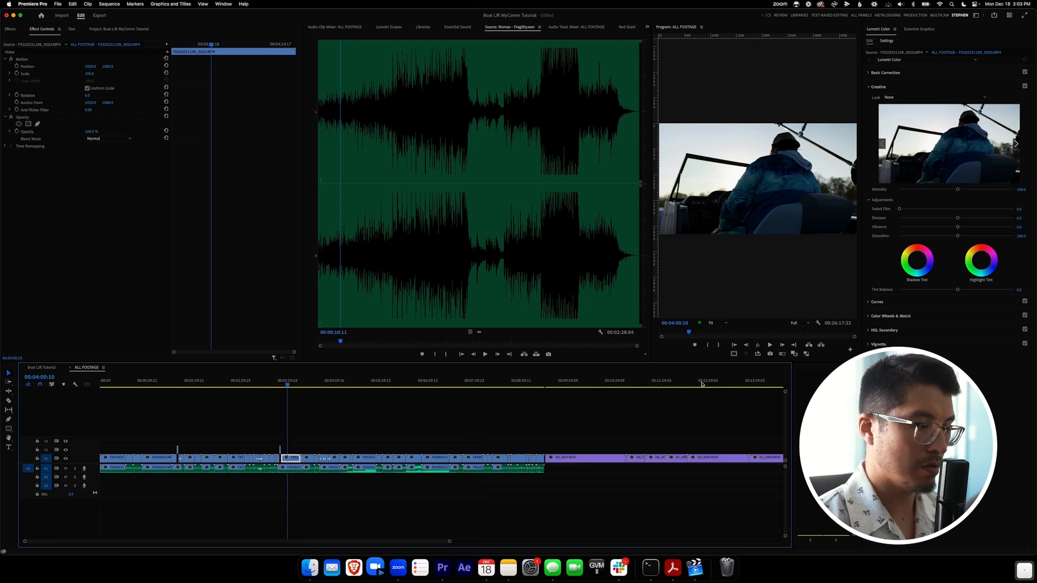
left_click_drag(268, 383, 261, 384)
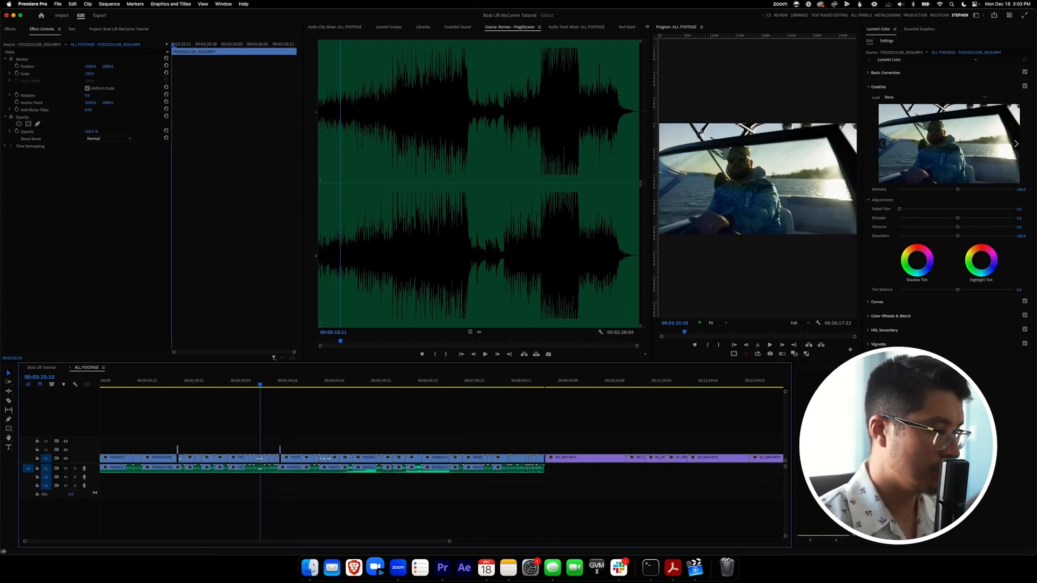
key("equal")
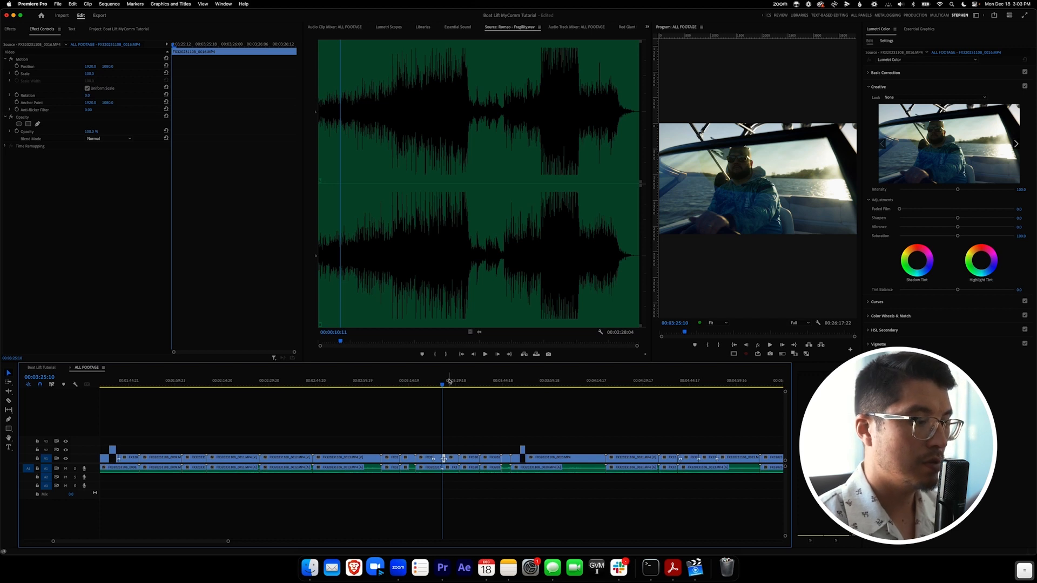
left_click_drag(442, 381, 697, 424)
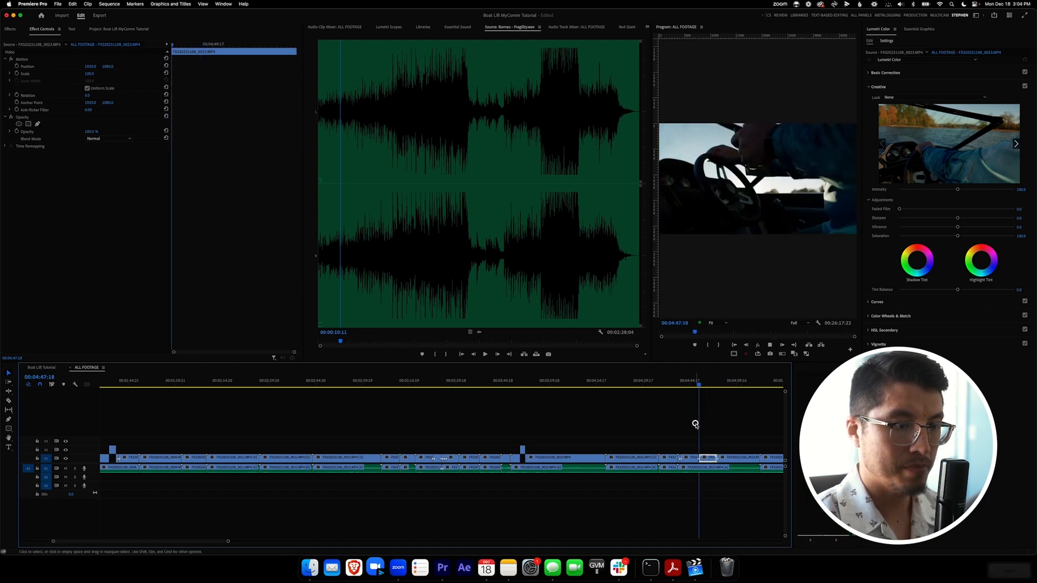
key("space")
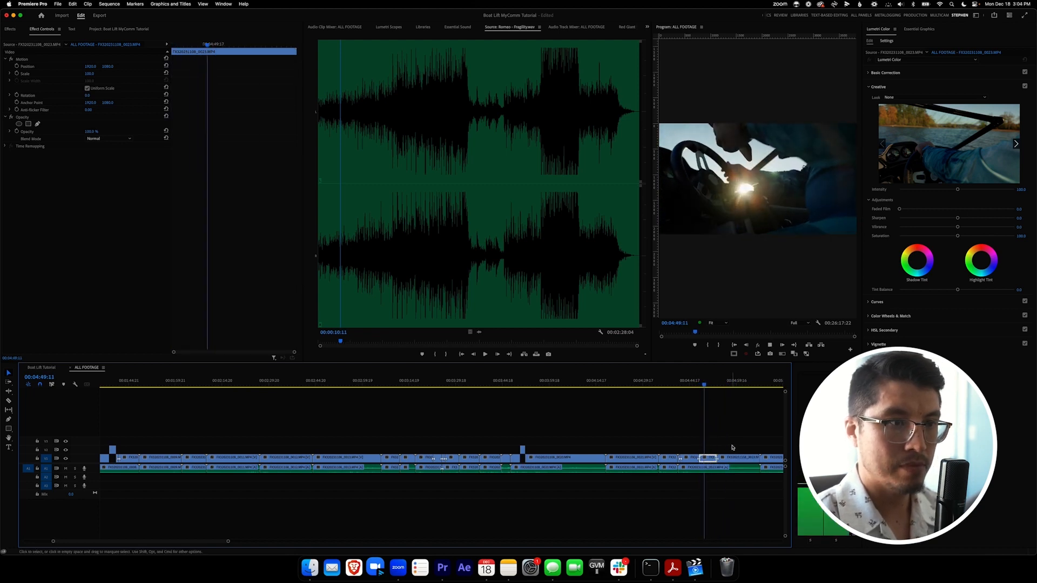
key("space")
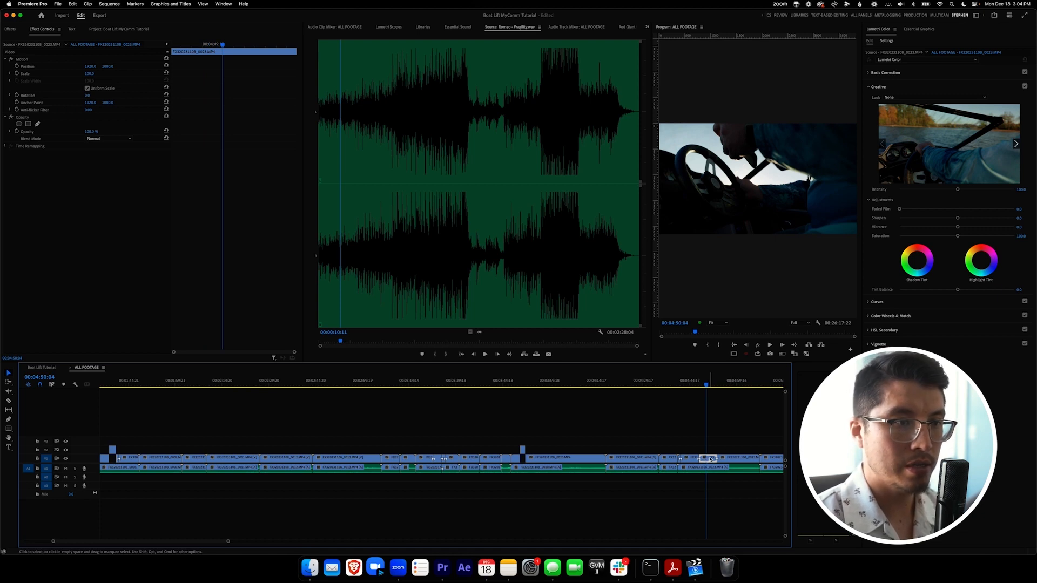
Cut the steering wheel shot at 00:04:50:04, raise the section after it one track and copy it into Boat Lift Tutorial at 00:00:06:12
key("d")
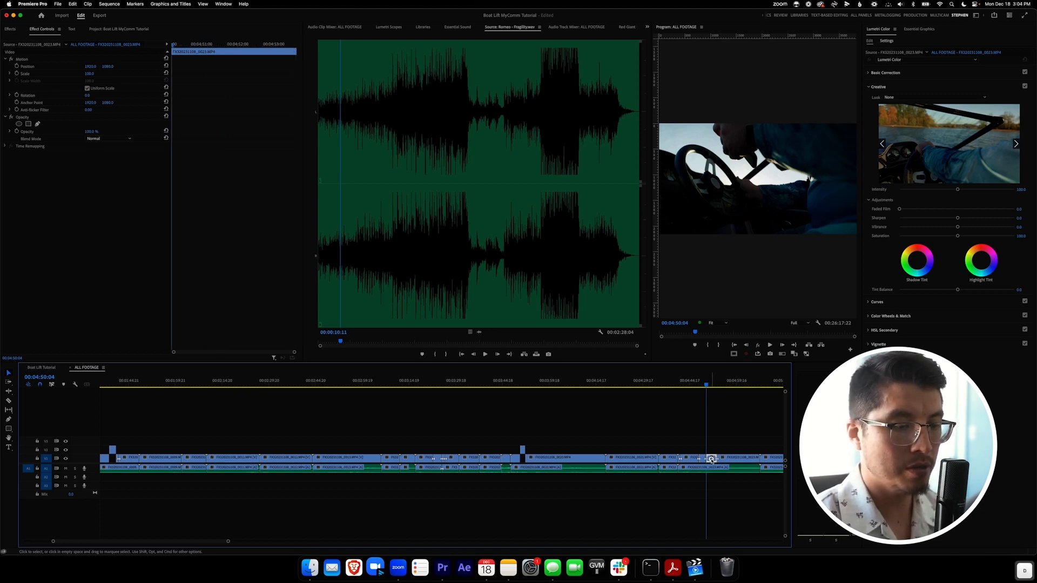
left_click_drag(711, 461, 711, 450)
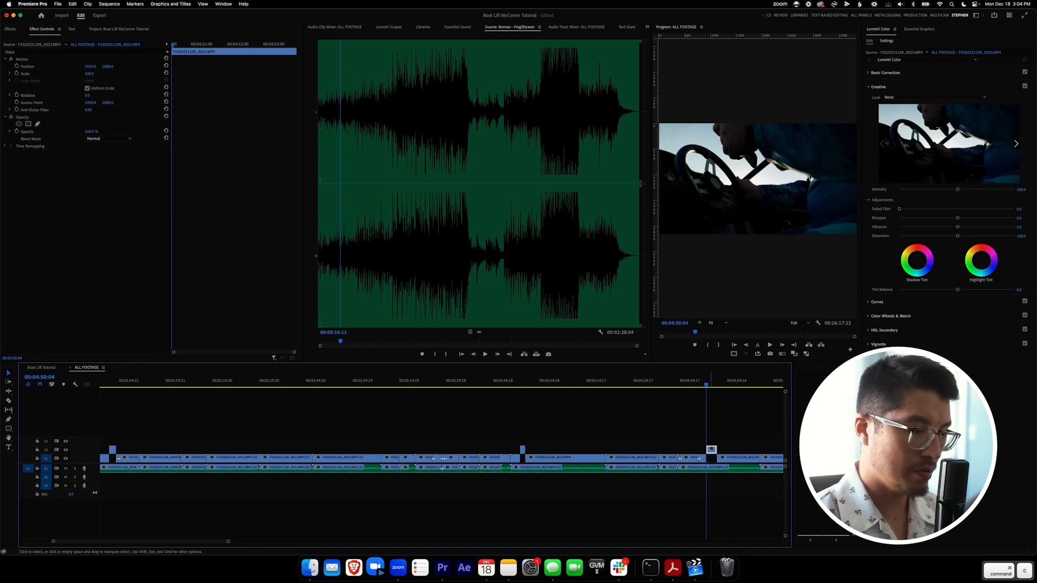
left_click(41, 368)
key("cmd+v")
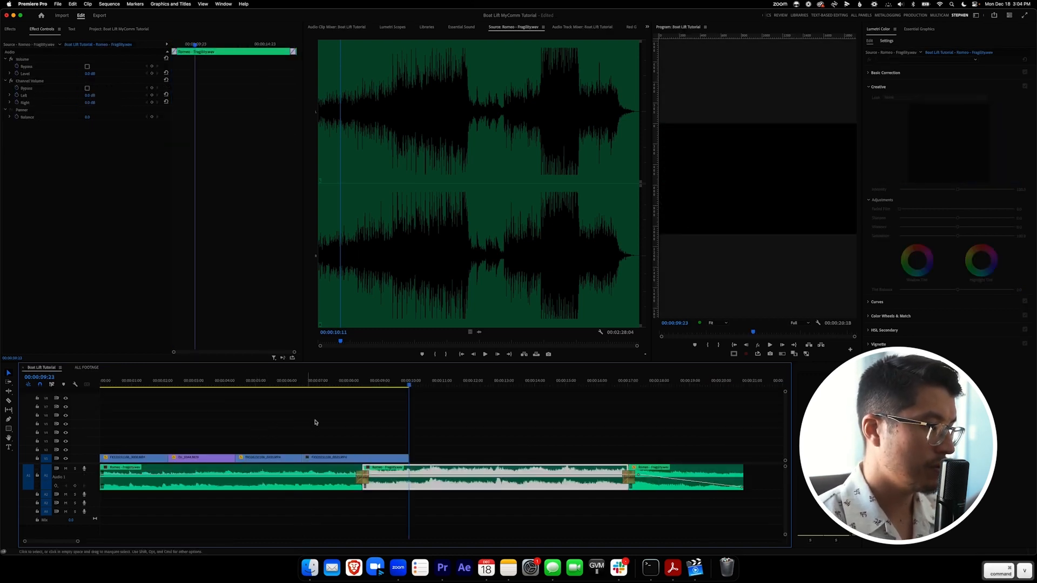
Fit the pasted steering wheel clip to the frame at 50% scale and play it against the music
left_click_drag(337, 384, 302, 385)
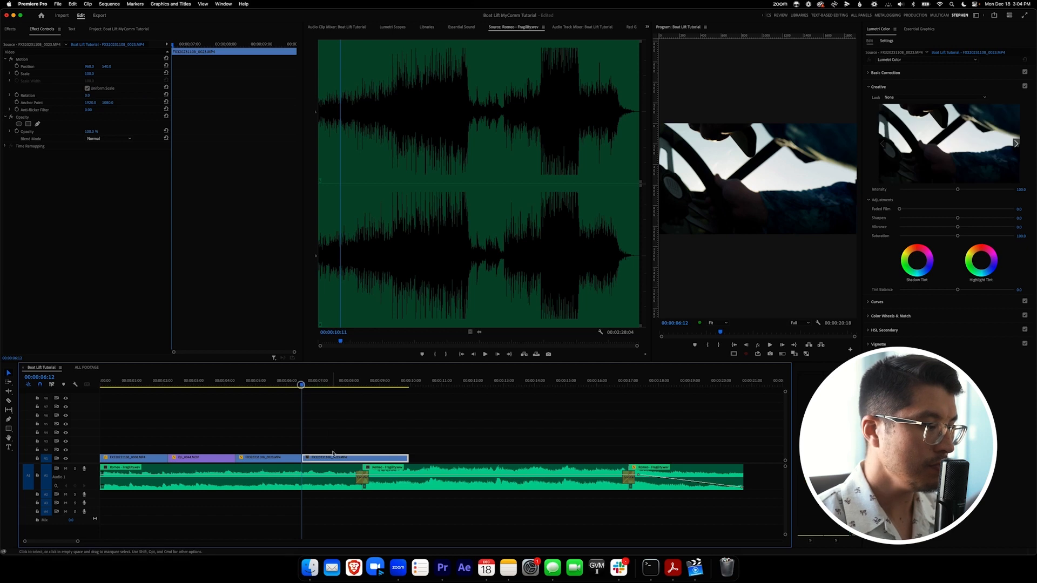
key("shift+s")
key("space")
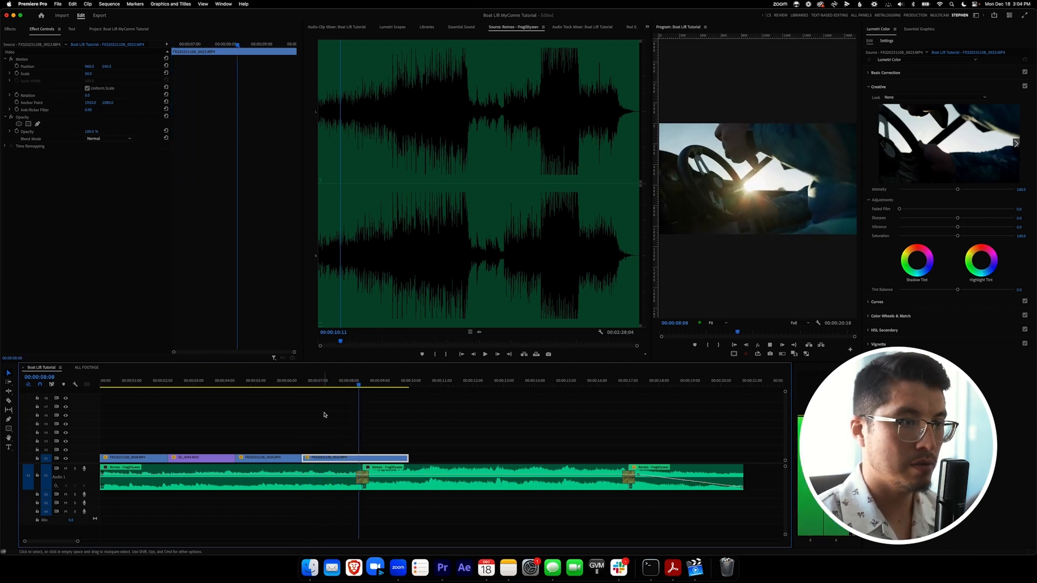
key("space")
left_click_drag(355, 387, 329, 389)
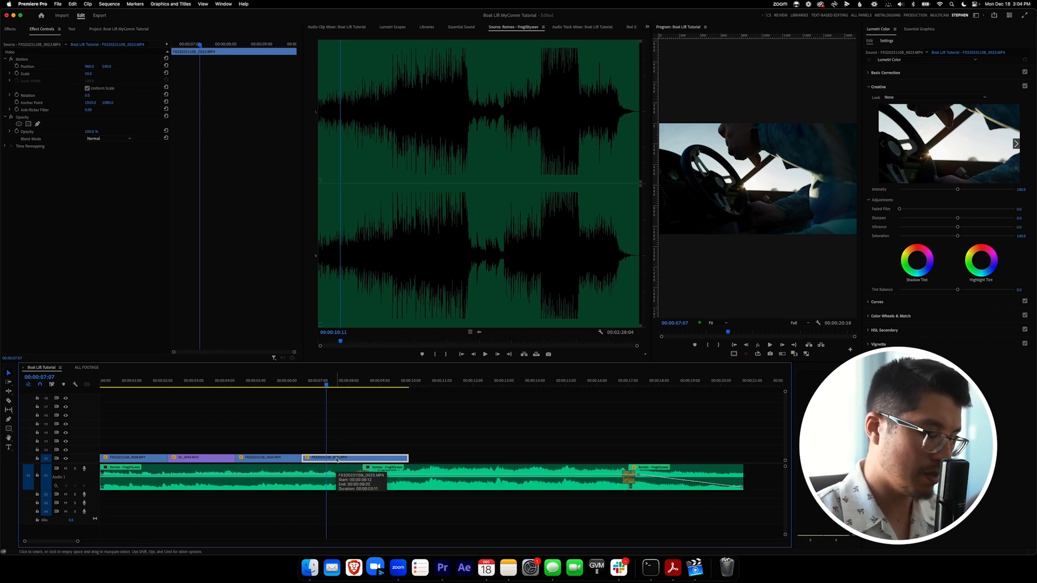
Extend the steering wheel clip's start to earlier footage, trim its end just past the start of the second music clip and play it
left_click_drag(331, 461, 300, 458)
left_click(360, 447)
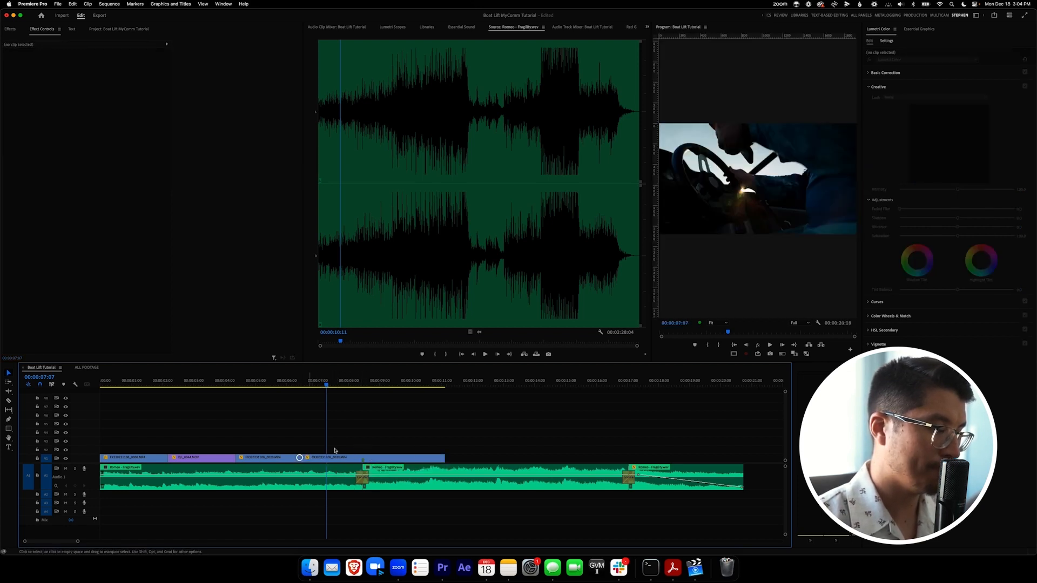
left_click_drag(442, 458, 369, 460)
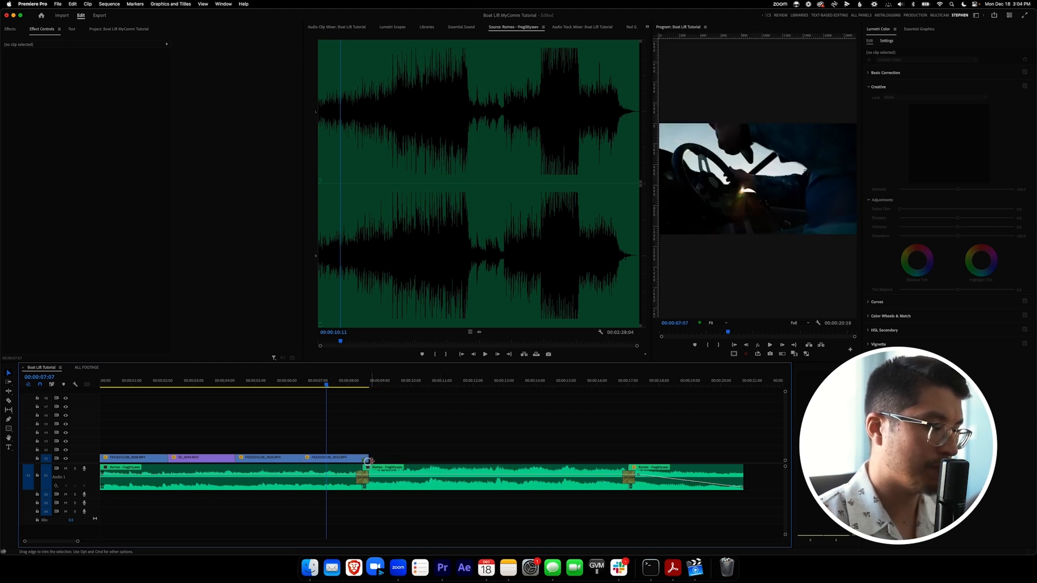
left_click_drag(320, 386, 296, 387)
key("space")
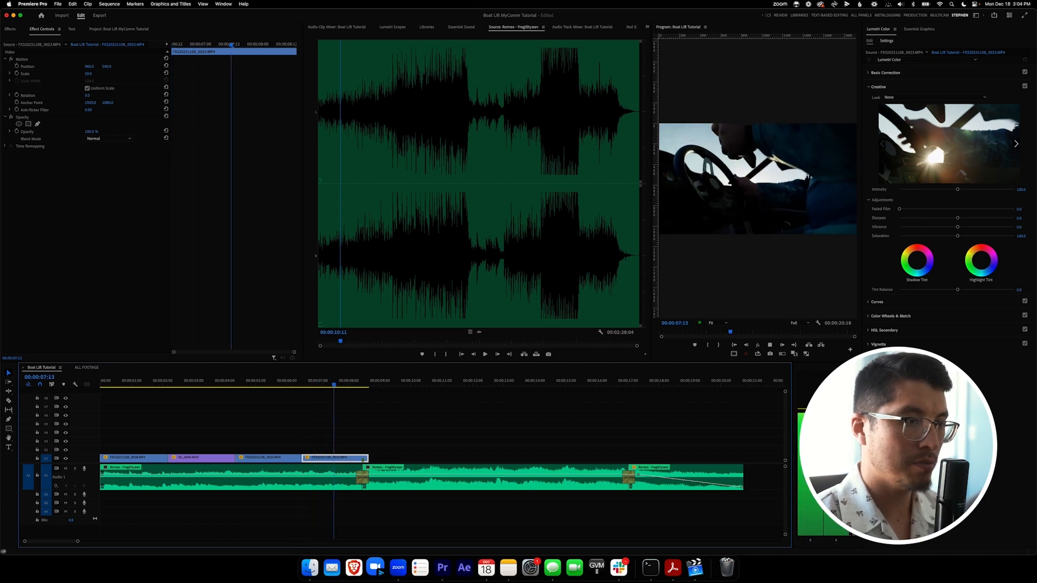
key("space")
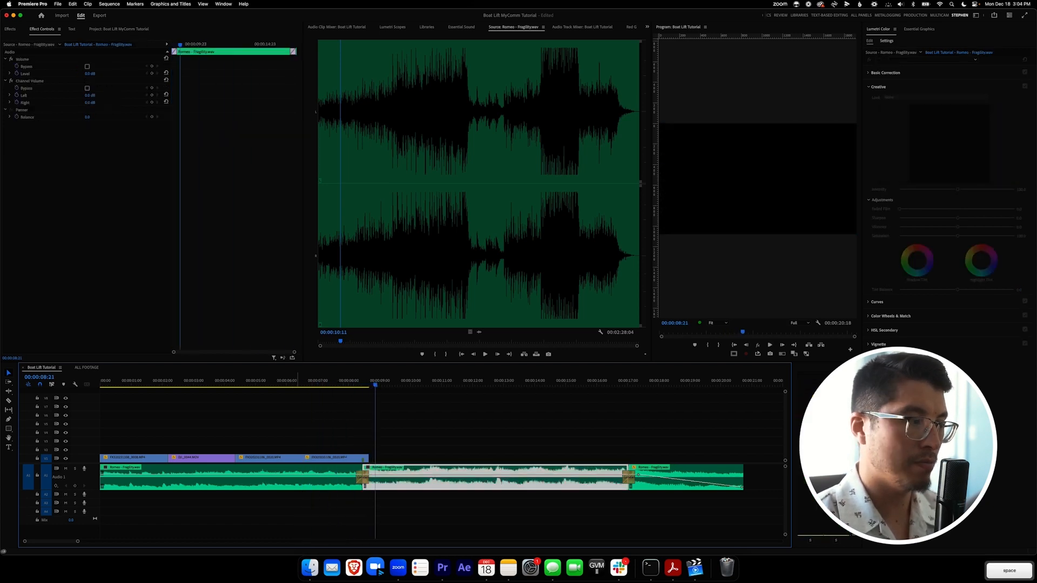
left_click(346, 381)
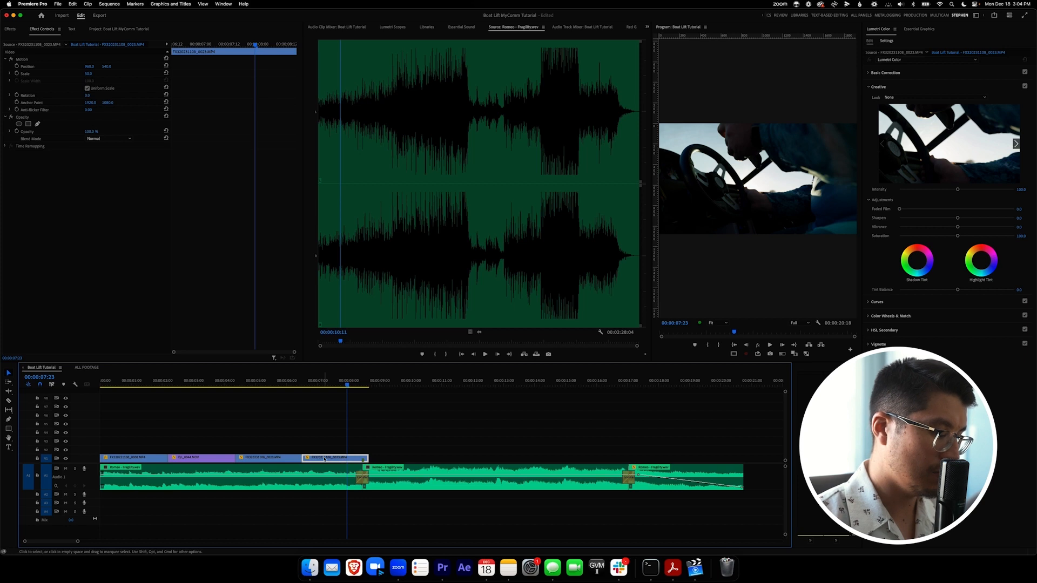
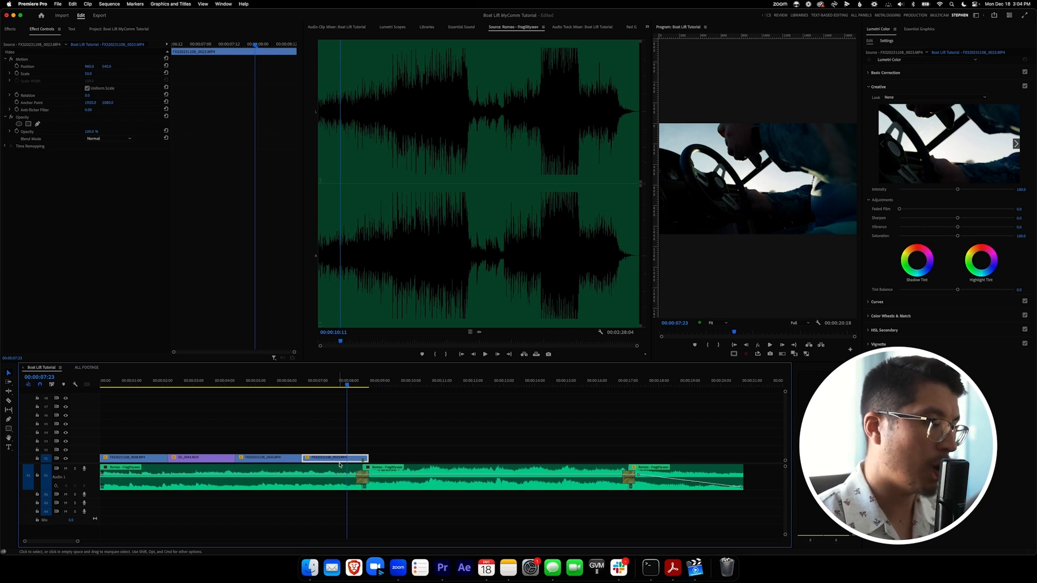
Slip the footage inside the steering wheel clip by about 4 frames and play the sequence across its cuts
left_click(8, 410)
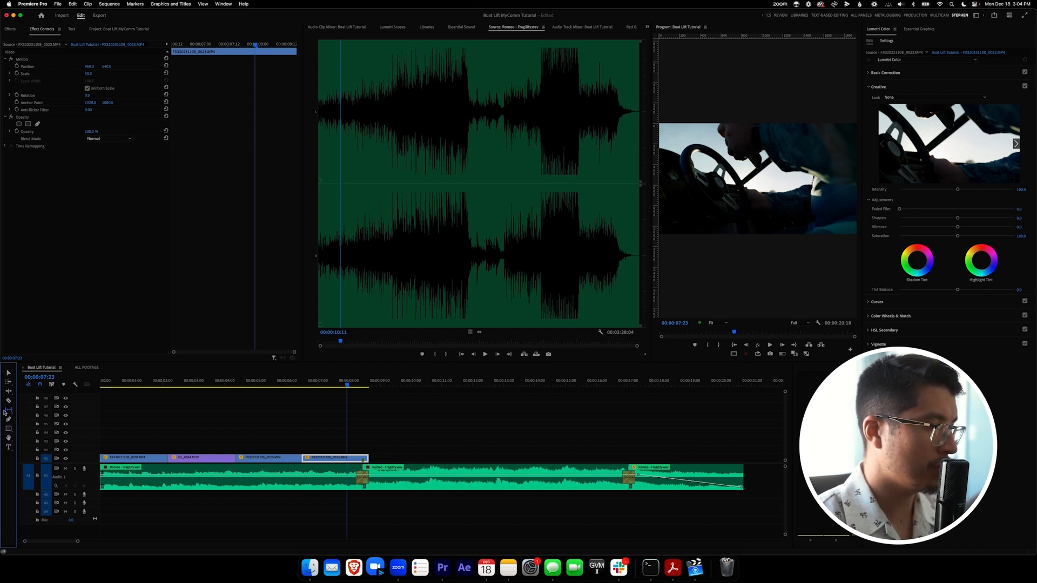
left_click_drag(339, 460, 337, 459)
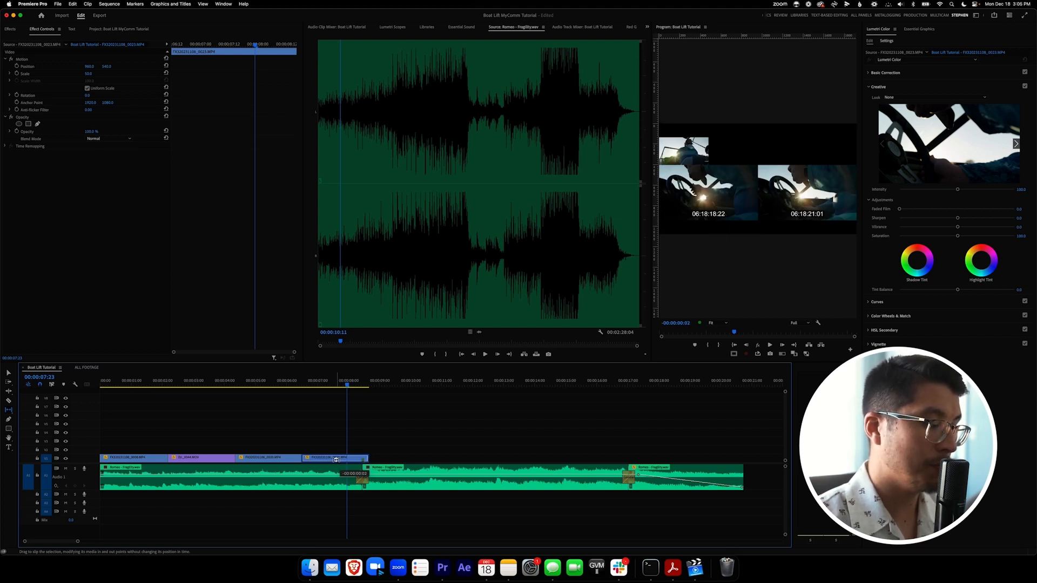
left_click_drag(344, 460, 338, 460)
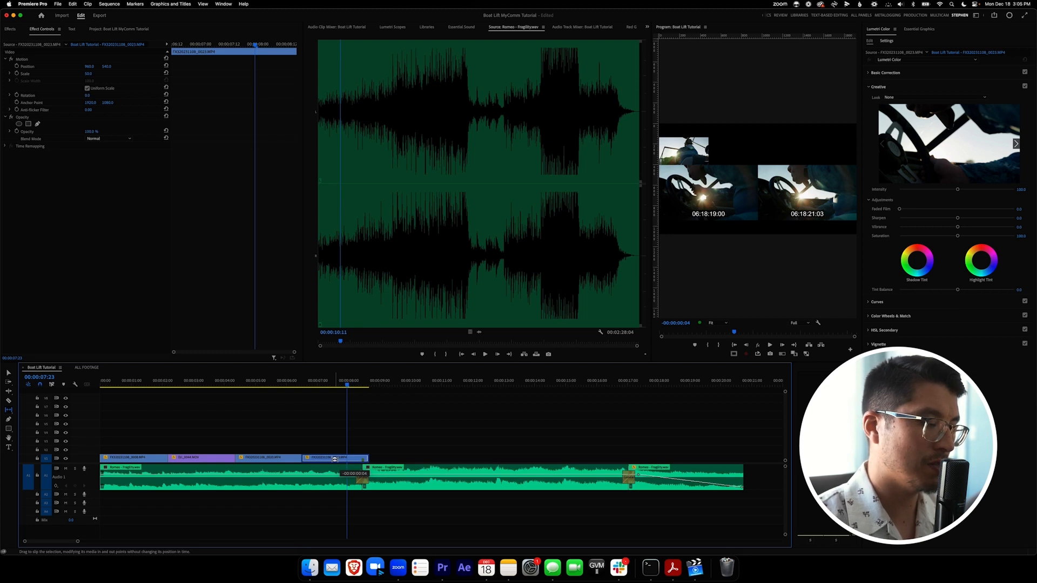
left_click_drag(335, 460, 334, 459)
key("v")
left_click_drag(329, 383, 266, 385)
left_click(307, 416)
key("space")
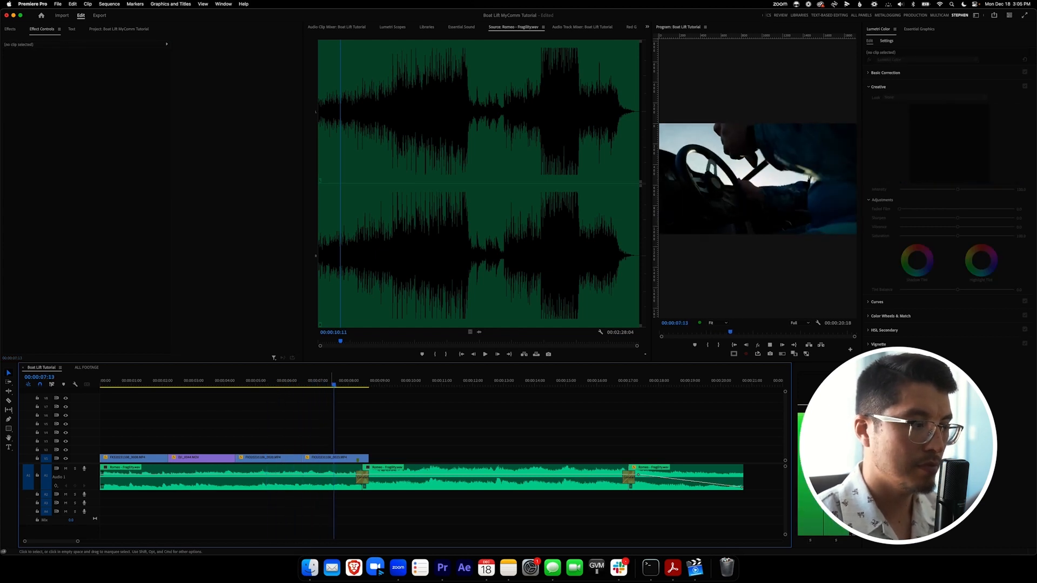
left_click(486, 478)
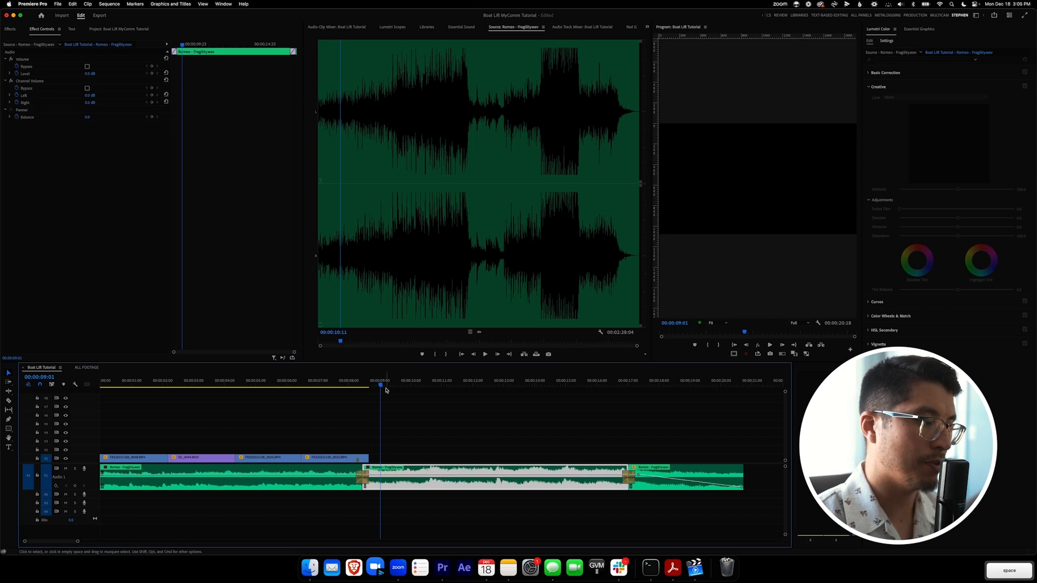
Copy the aerial sunset shot of the boat at 00:22:12:07 in ALL FOOTAGE and paste it after the steering wheel clip in Boat Lift Tutorial
left_click(94, 369)
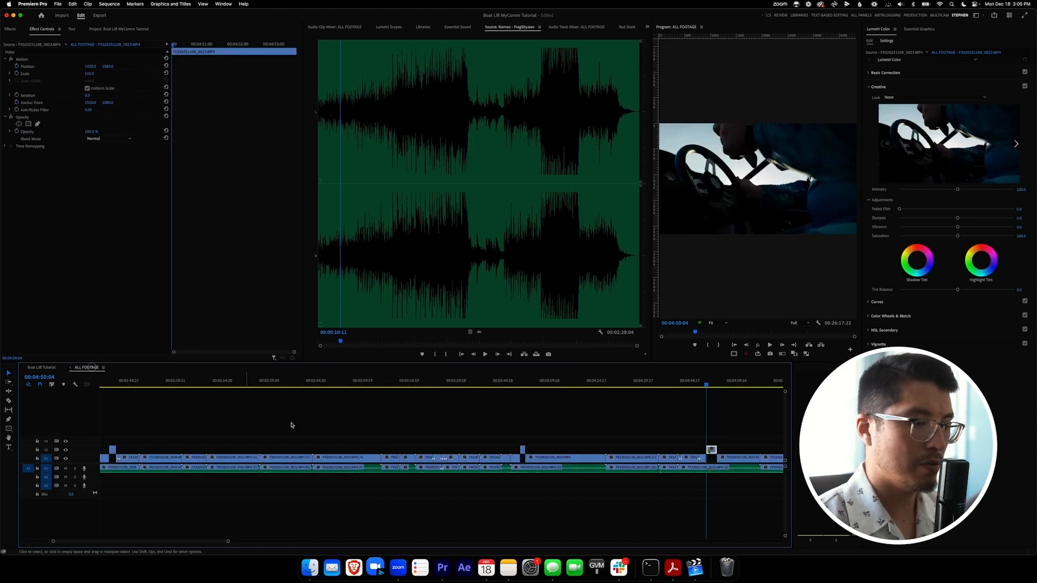
left_click(641, 427)
key("backslash")
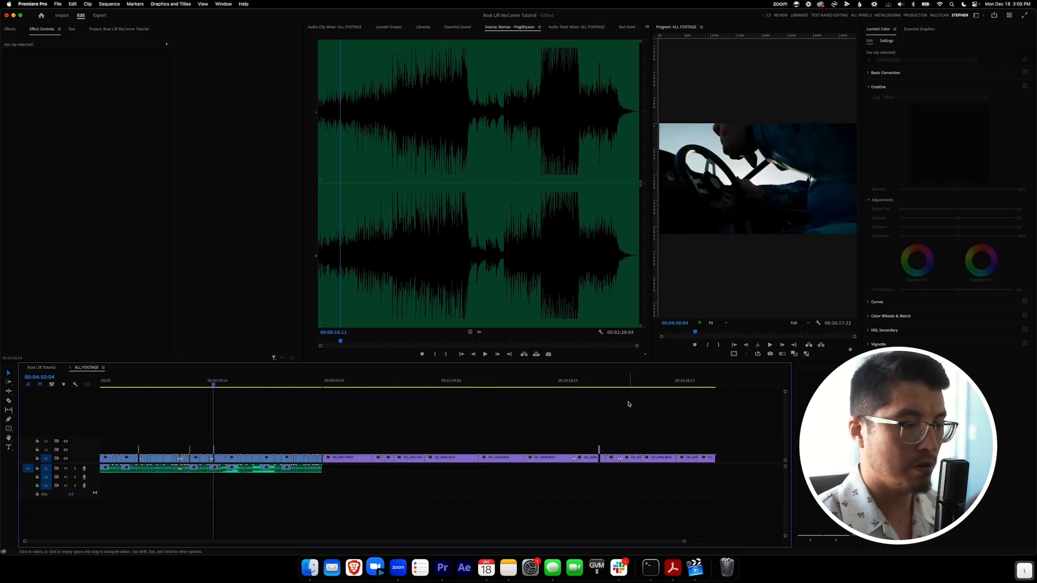
left_click(619, 385)
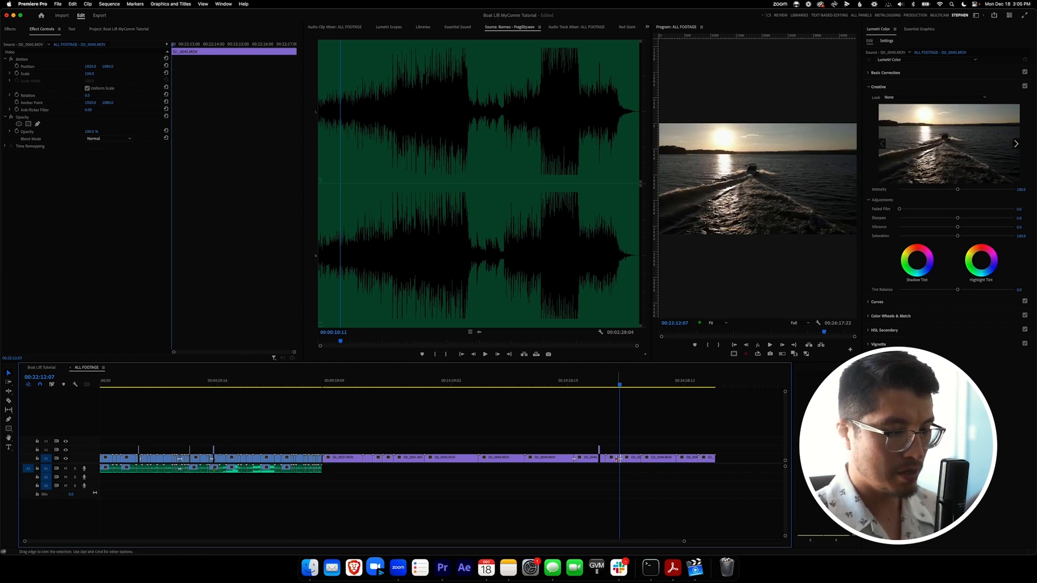
key("super+c")
left_click(48, 368)
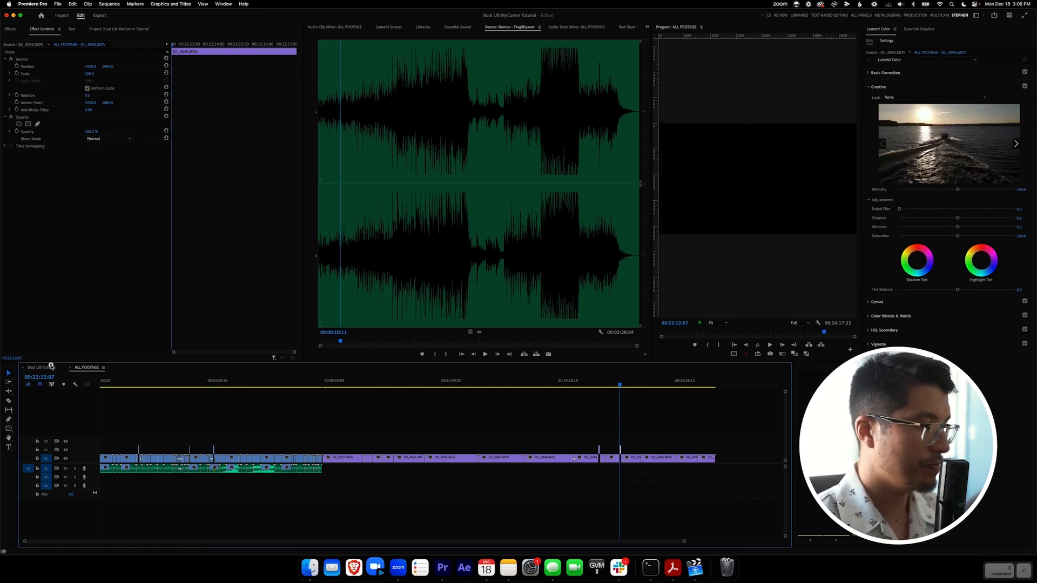
key("super+v")
Play the aerial sunset shot against the music, cut it at 00:00:10:16 and delete the remainder
left_click(342, 386)
left_click(400, 441)
key("space")
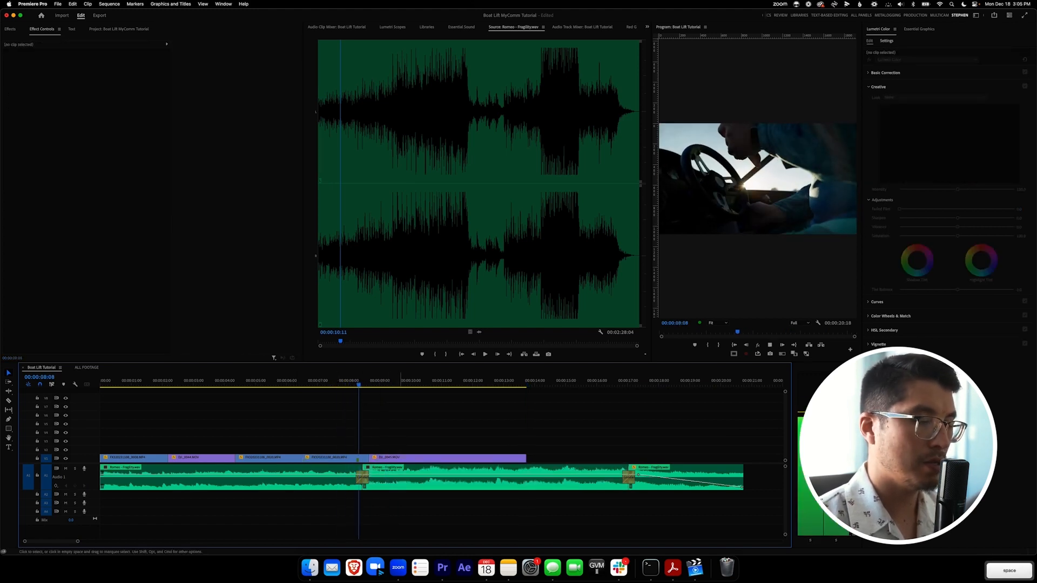
left_click(464, 458)
key("space")
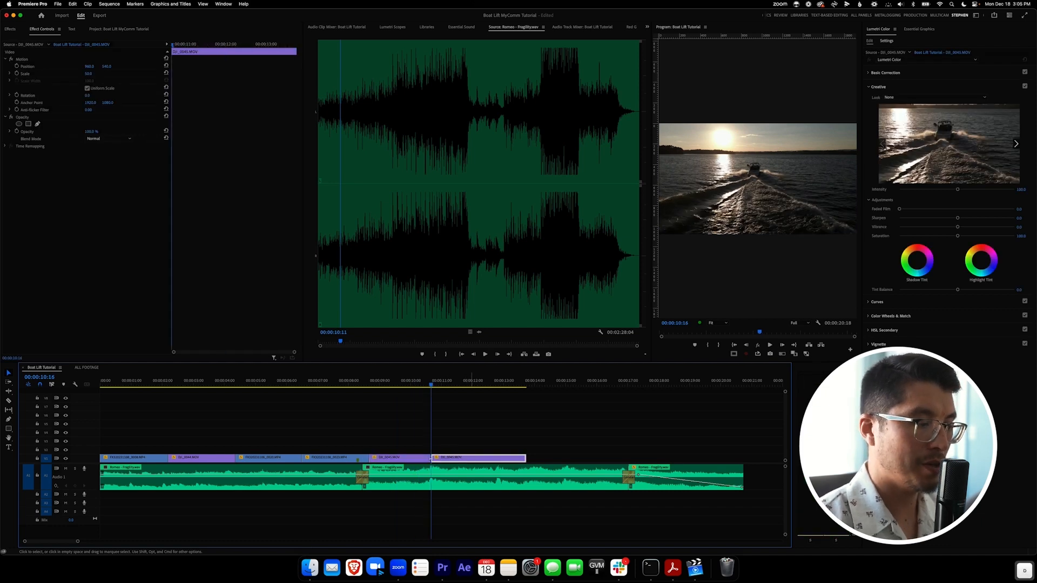
key("BackSpace")
Copy the shot of water spraying past the boat's side at about 00:05:32 in ALL FOOTAGE and paste it after the aerial sunset clip
left_click(97, 367)
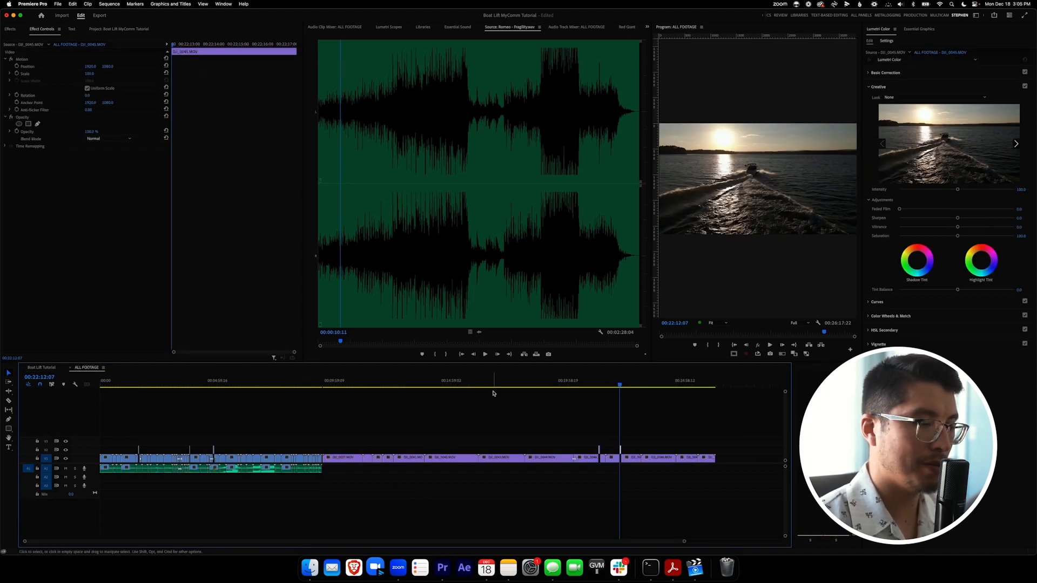
left_click(227, 382)
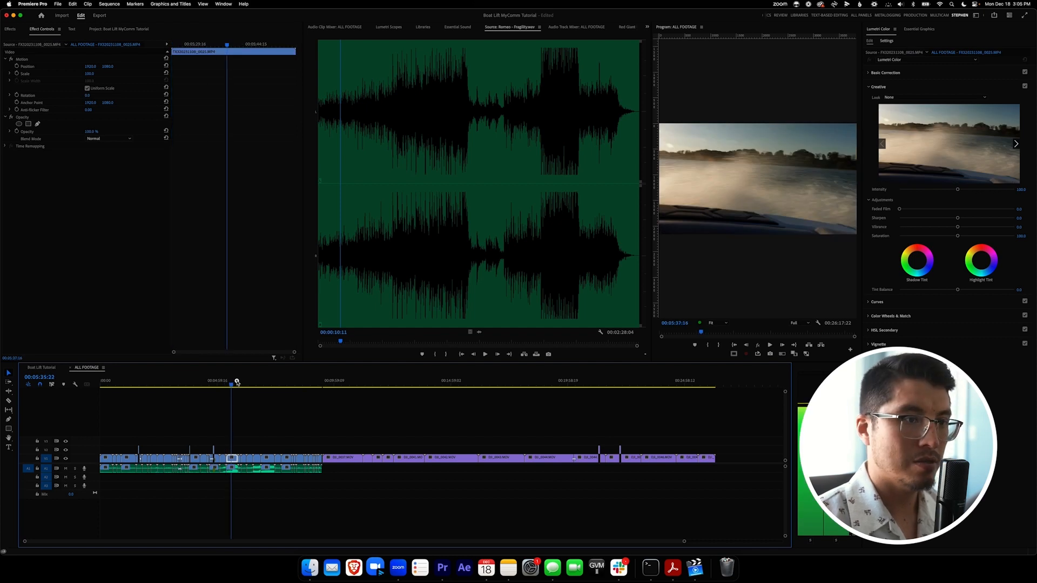
left_click_drag(230, 383, 234, 383)
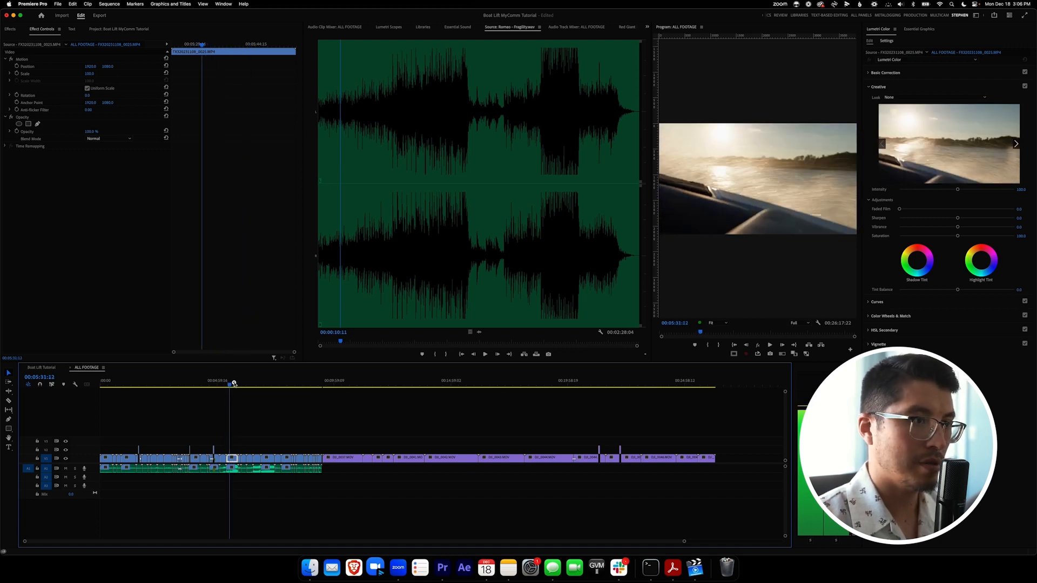
key("space")
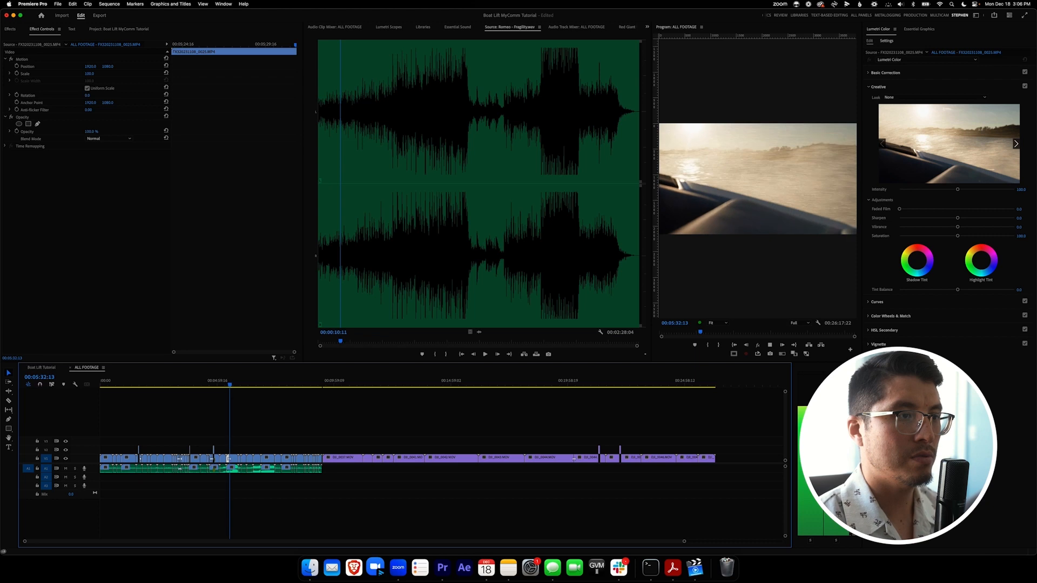
key("space")
key("super+k")
key("super+c")
left_click(45, 367)
key("super+v")
Play across the cut into the water spray clip and extend the clip's end to 00:00:12:08
left_click_drag(439, 381, 424, 382)
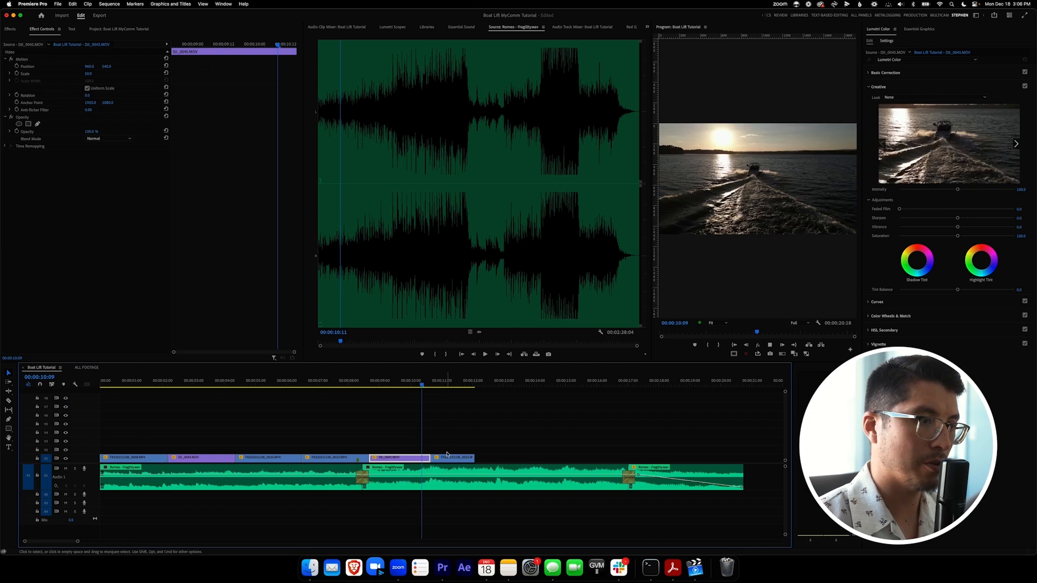
key("space")
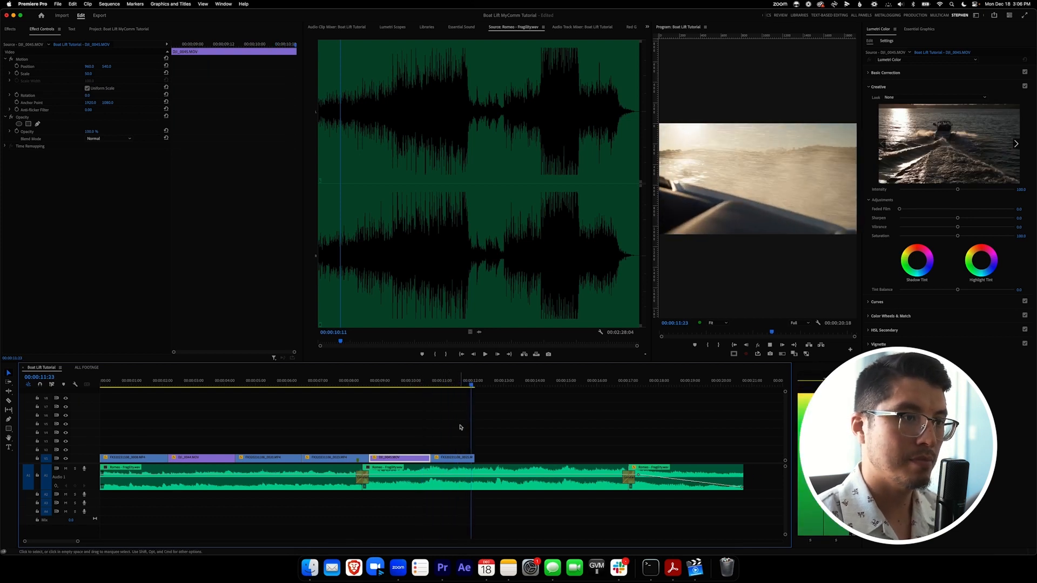
key("space")
left_click_drag(475, 458, 483, 457)
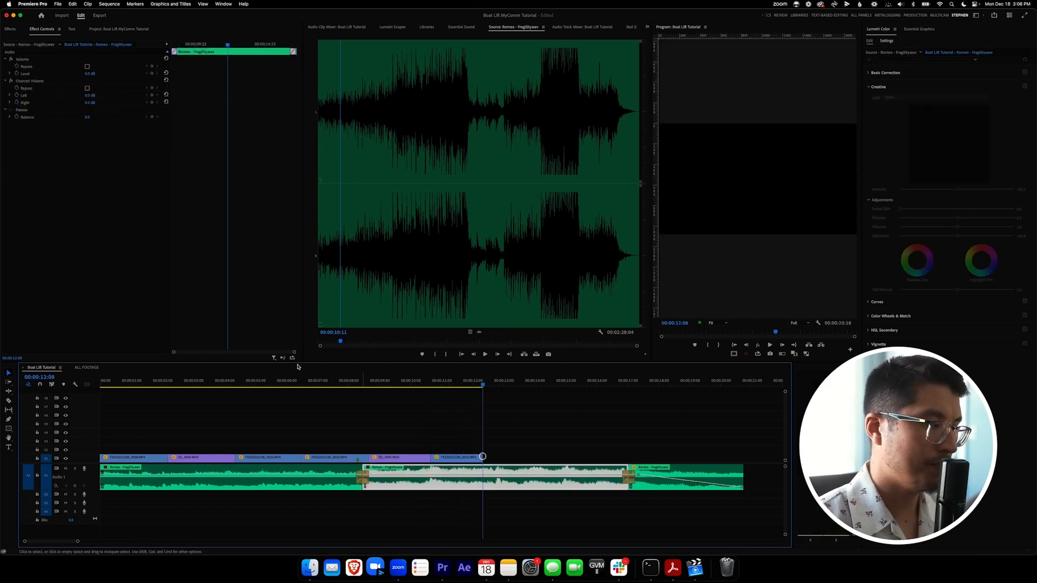
Isolate the shot of the hand holding a remote in ALL FOOTAGE, copy it and paste it after the water spray clip in Boat Lift Tutorial
left_click(86, 368)
left_click_drag(284, 386, 295, 383)
key("space")
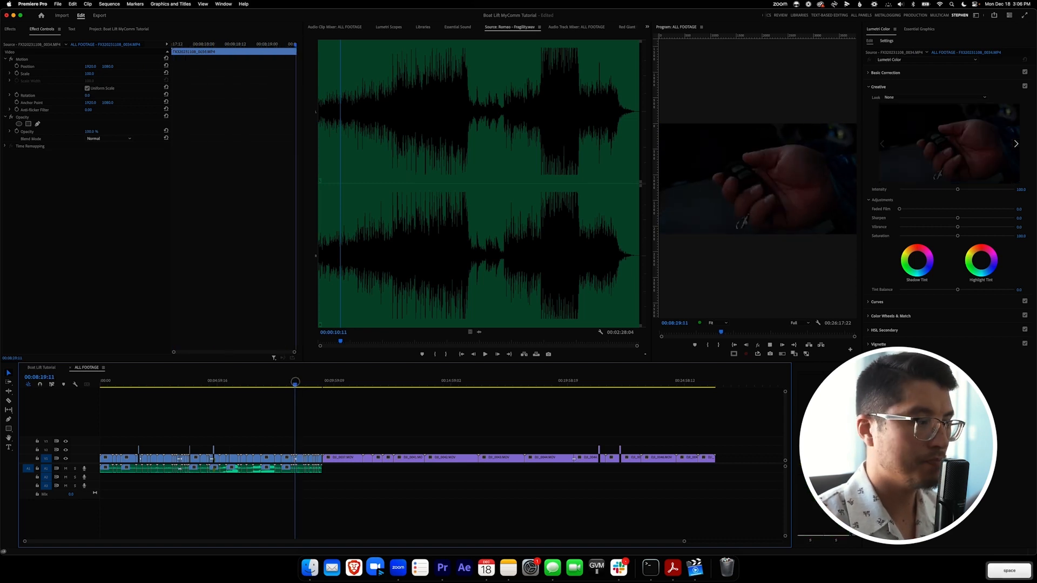
key("s")
key("alt+Up")
key("super+c")
left_click(42, 368)
key("super+v")
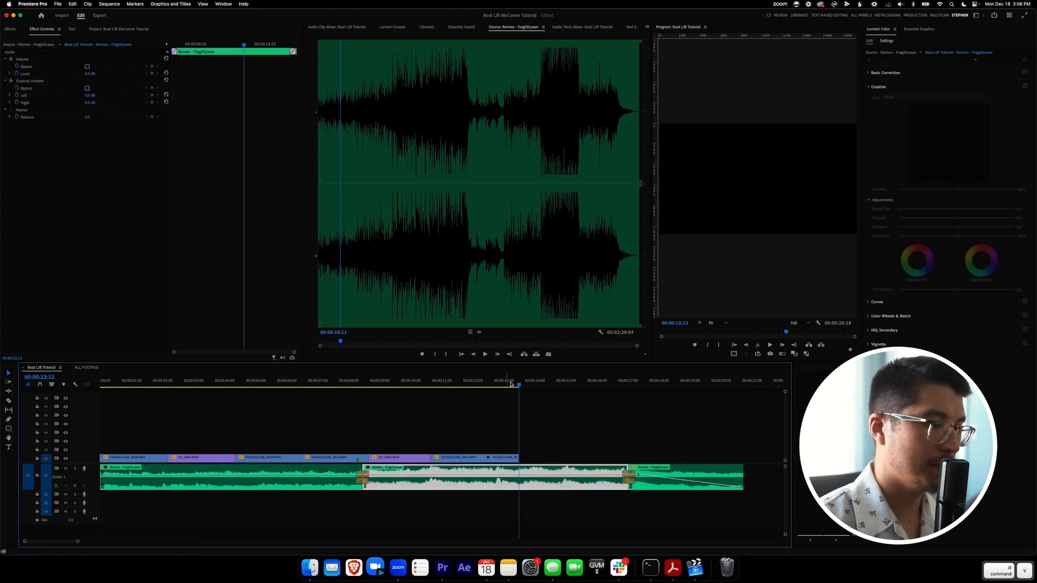
Play the hand clip against the music and place the playhead at the clip's end, 00:00:13:12
left_click_drag(511, 384, 482, 383)
left_click(502, 458)
key("space")
key("v")
left_click(505, 437)
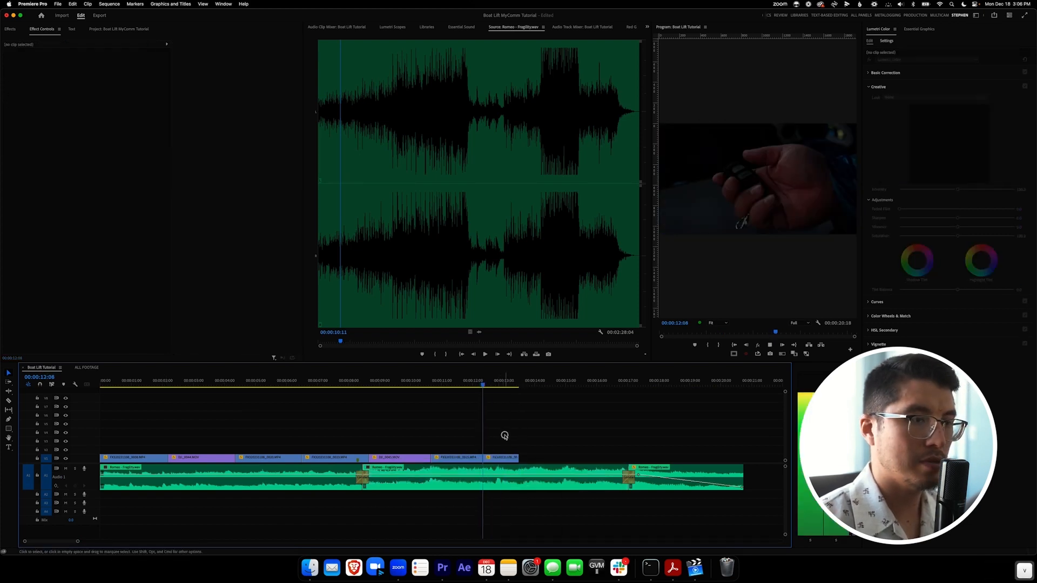
key("space")
left_click_drag(527, 387, 519, 385)
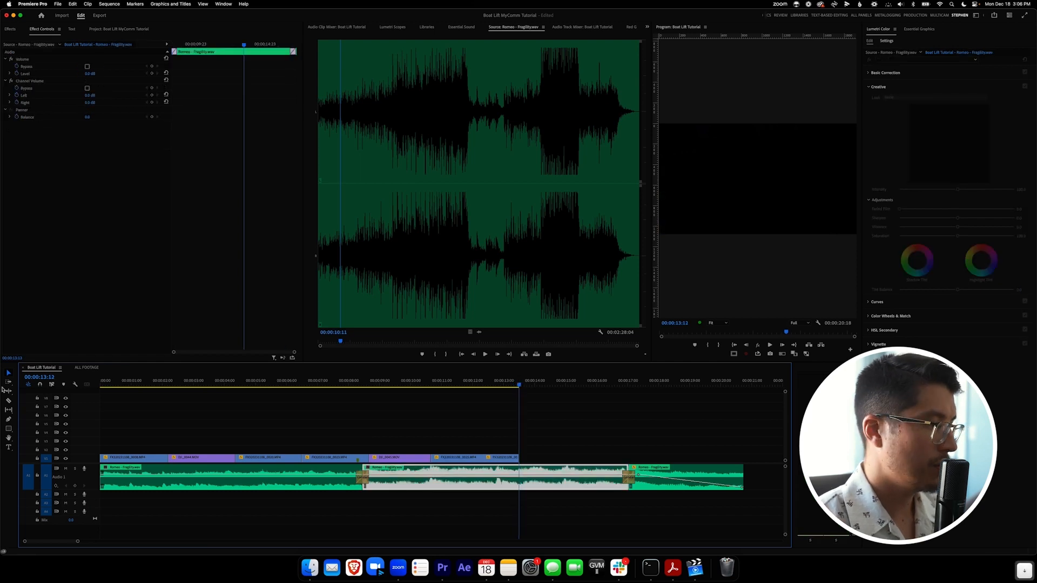
Copy the covered boat dock shot ending at 00:23:18:01 in ALL FOOTAGE and paste it after the hand clip in Boat Lift Tutorial
left_click(85, 367)
mouse_move(641, 385)
left_mouse_down()
mouse_move(654, 384)
mouse_move(644, 384)
left_mouse_up()
key("space")
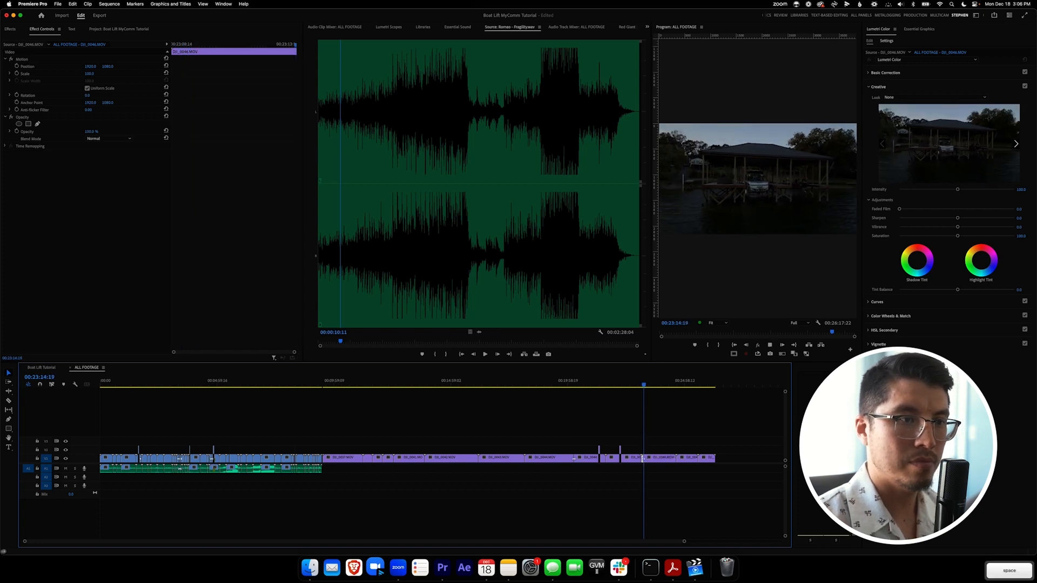
key("d")
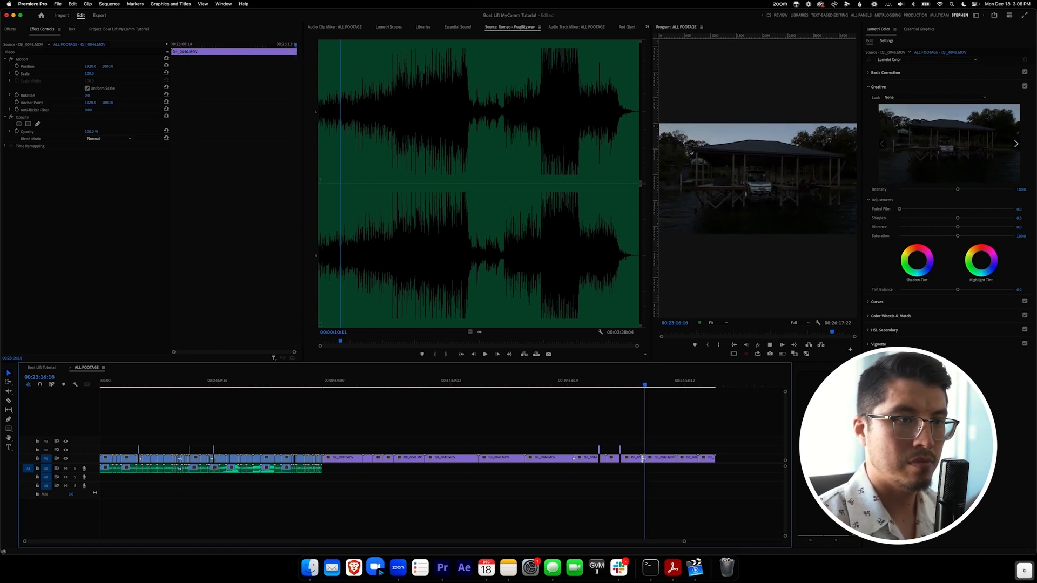
key("super+c")
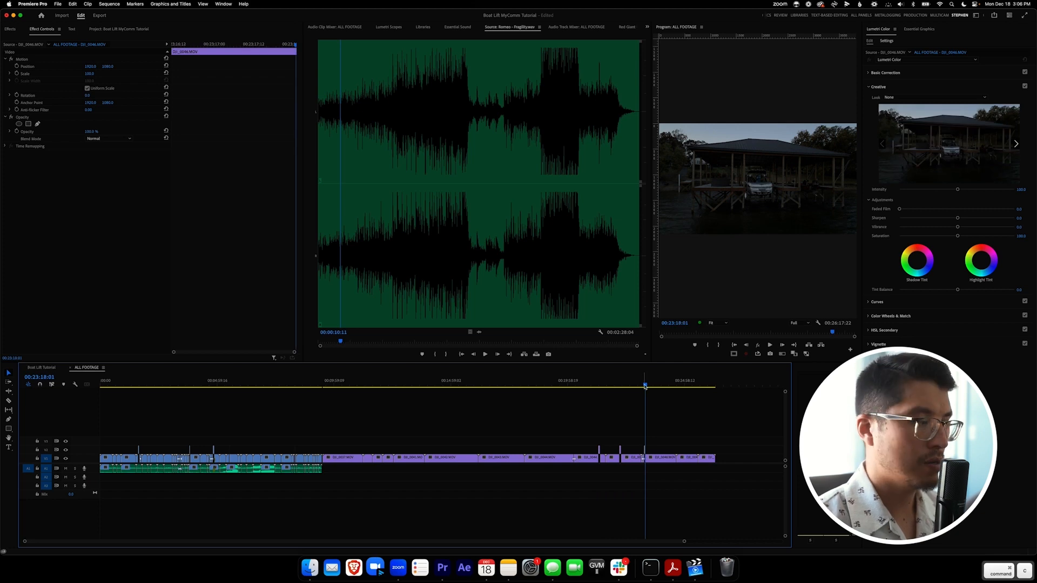
left_click(42, 367)
key("super+v")
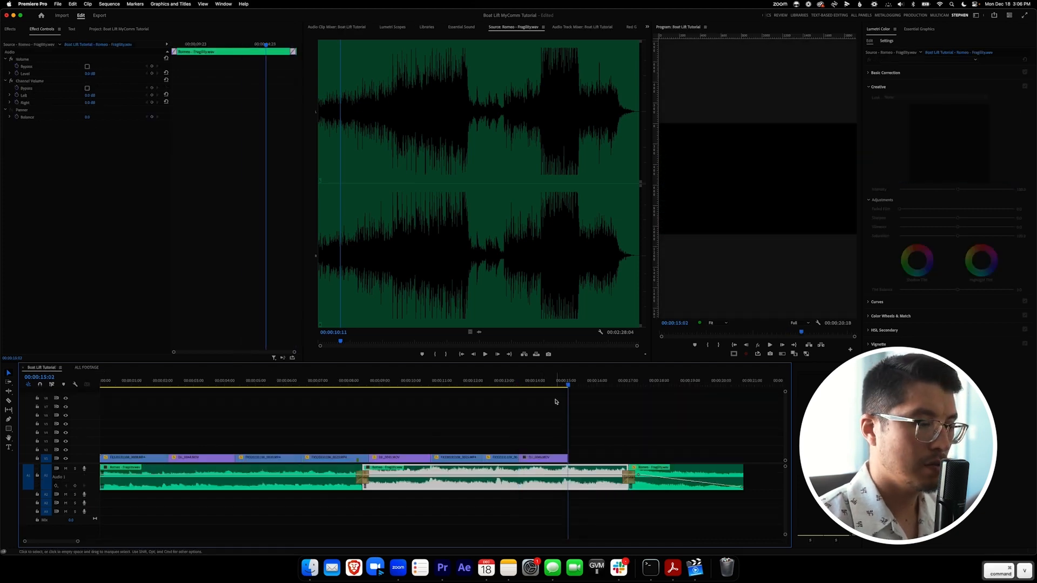
Extend the boat dock clip's end to the start of the third music clip and play the sequence from the hand clip
left_click(550, 381)
left_click_drag(549, 382, 538, 382)
key("shift+s")
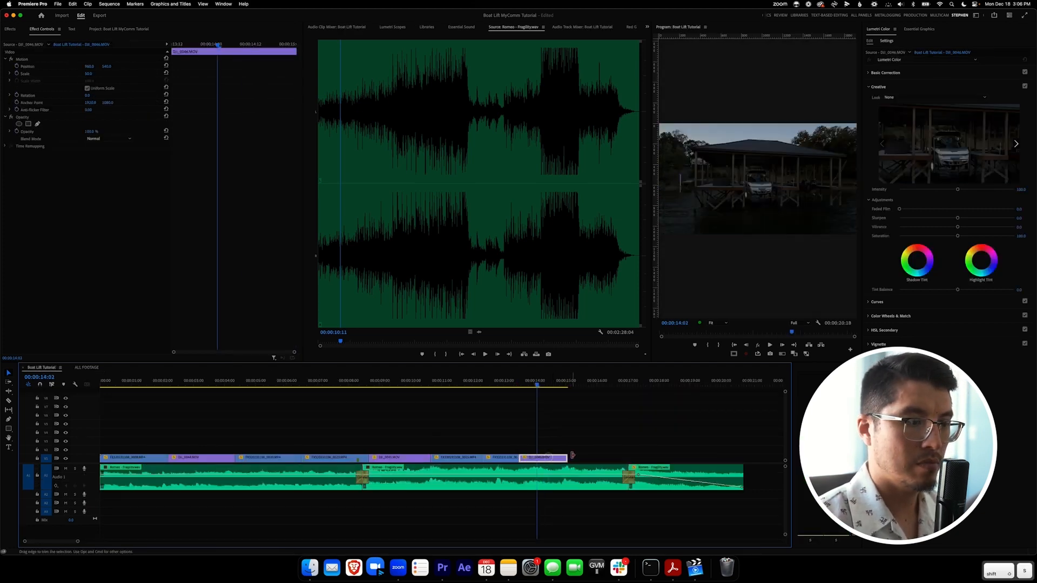
left_click_drag(572, 459, 630, 458)
left_click_drag(535, 384, 493, 382)
key("v")
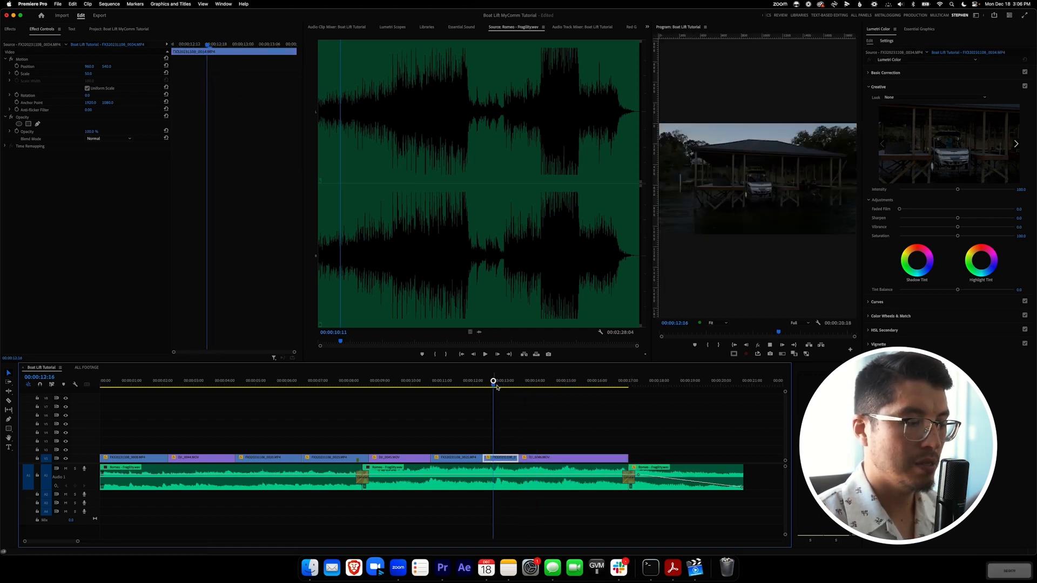
left_click(551, 416)
key("space")
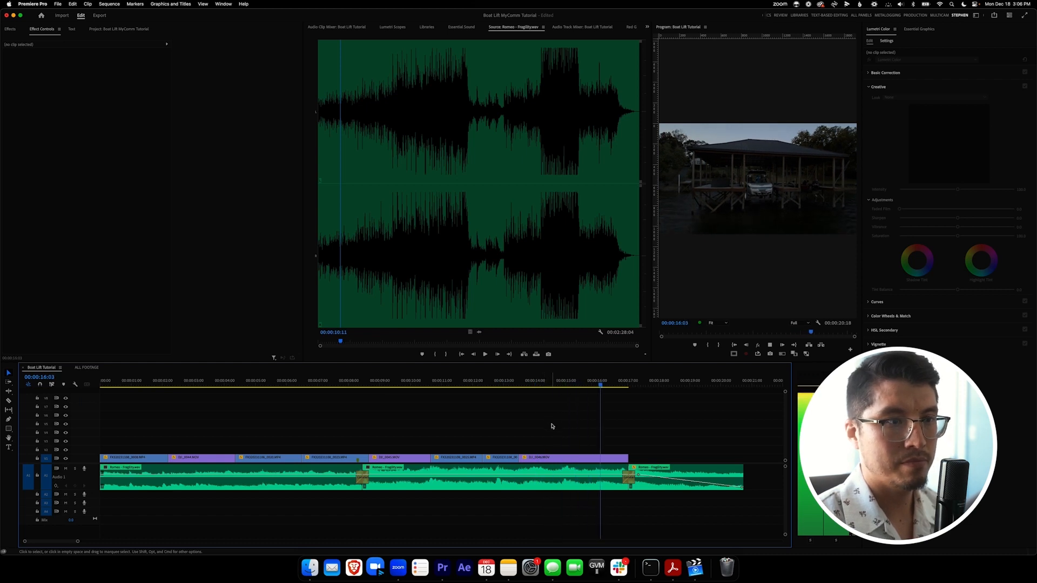
Replay the boat dock clip from its start and slip the footage inside it
left_click(572, 458)
left_click_drag(608, 381, 520, 385)
key("v")
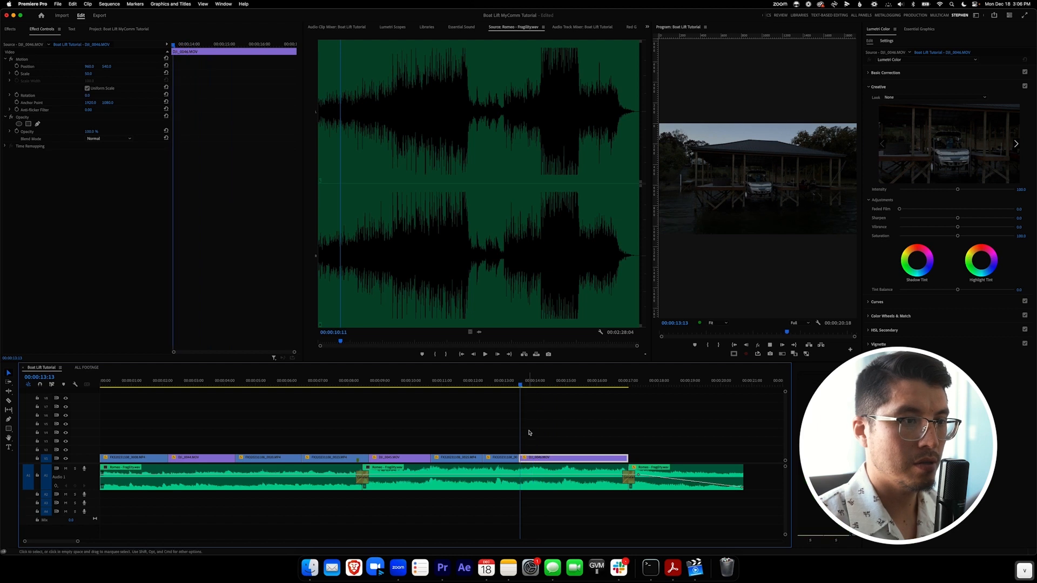
key("space")
left_click(537, 460)
key("d")
left_click(564, 458)
left_click_drag(564, 458, 506, 461)
key("v")
Play from 00:00:13:05 through the boat dock clip and place the playhead at the clip's end, 00:00:17:01
left_click_drag(514, 382, 510, 383)
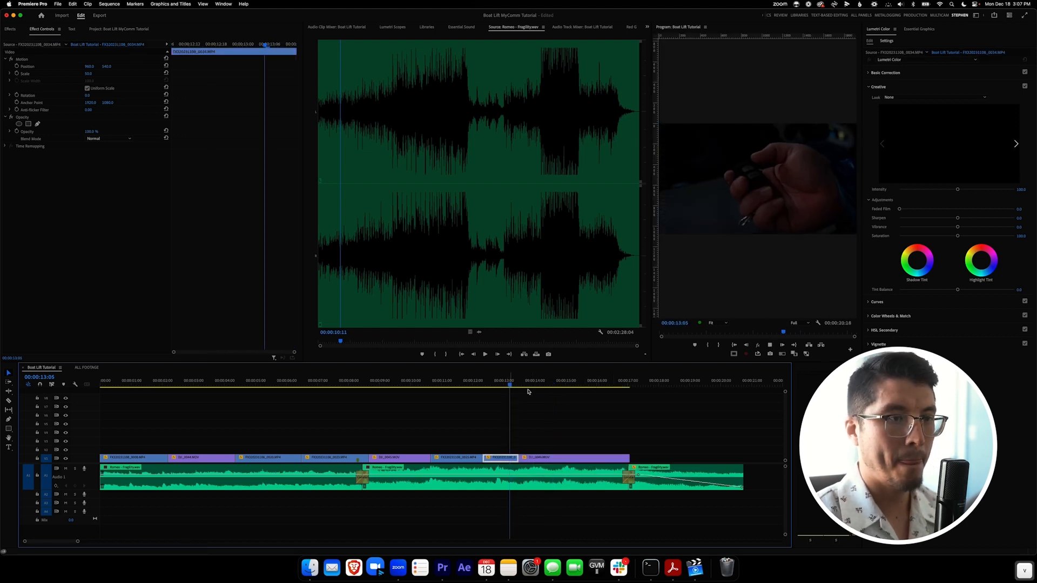
key("space")
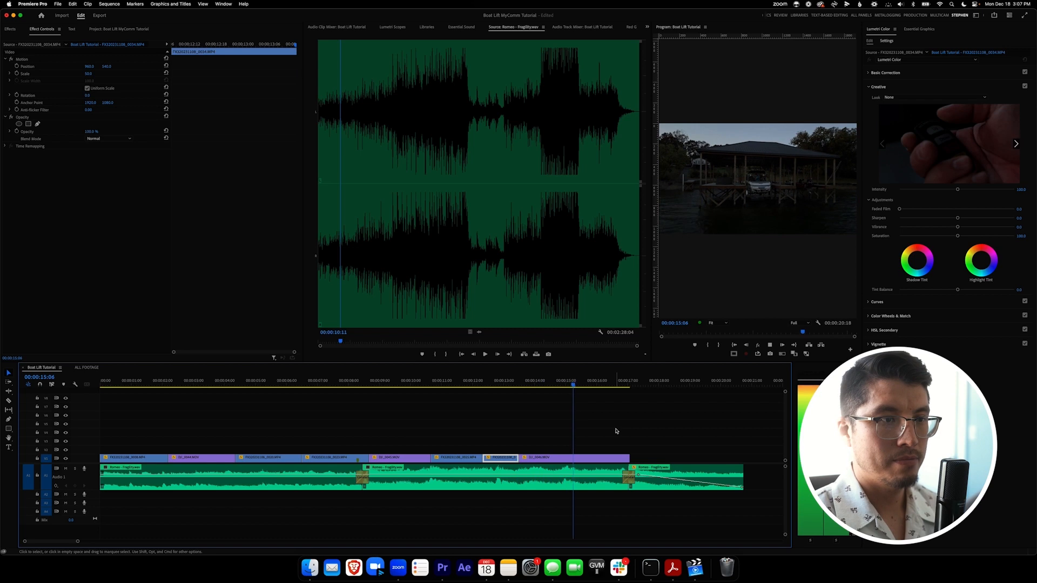
key("space")
left_click(625, 457)
left_click(631, 456)
key("space")
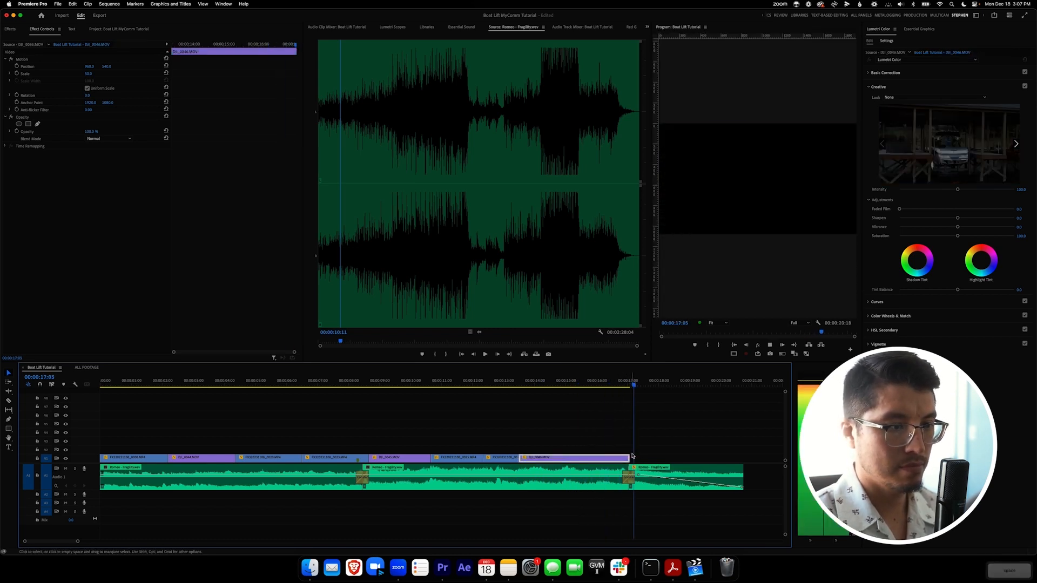
left_click(630, 384)
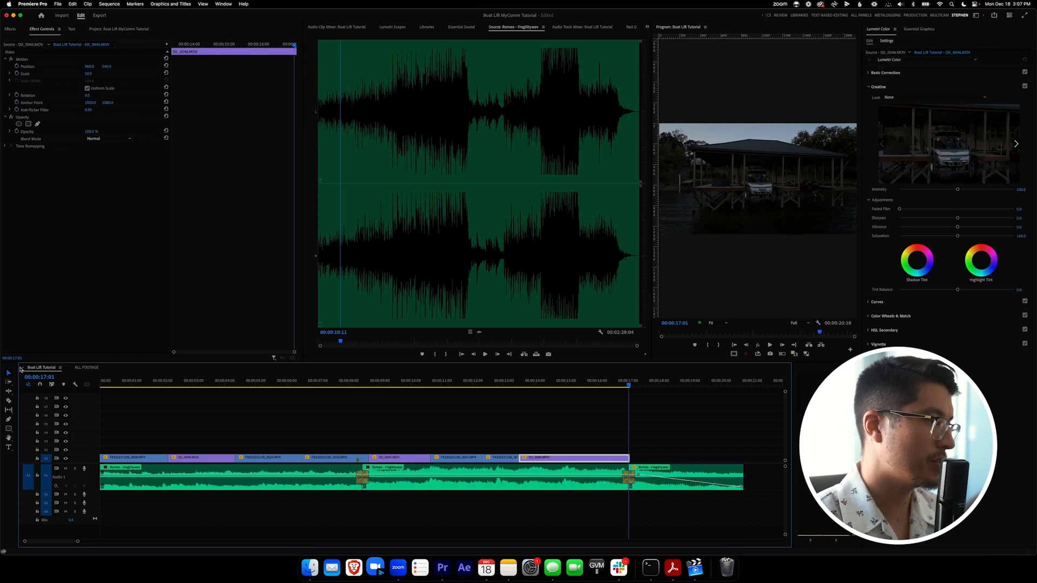
Isolate the shot of the couple walking from 00:09:23:02 to 00:09:24:21 in ALL FOOTAGE and paste it after the boat dock clip
left_click(83, 368)
left_click(326, 386)
left_click(317, 387)
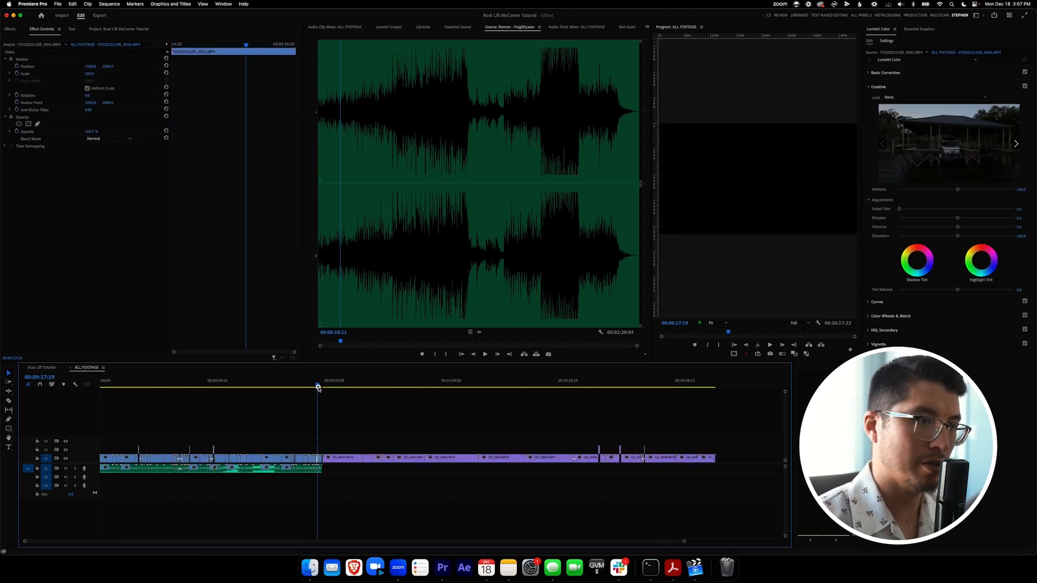
key("=")
key("space")
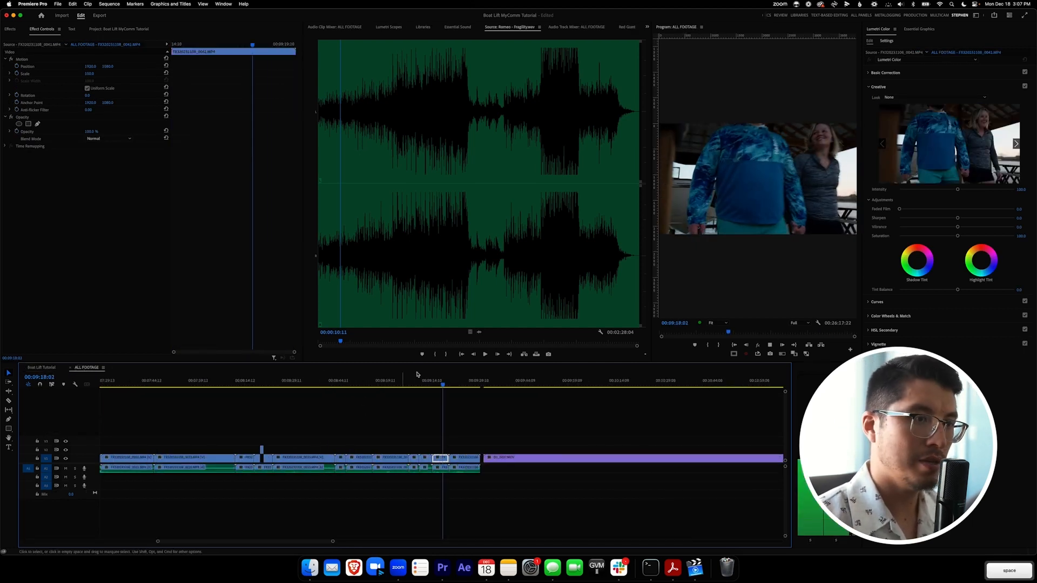
left_click_drag(452, 378, 459, 383)
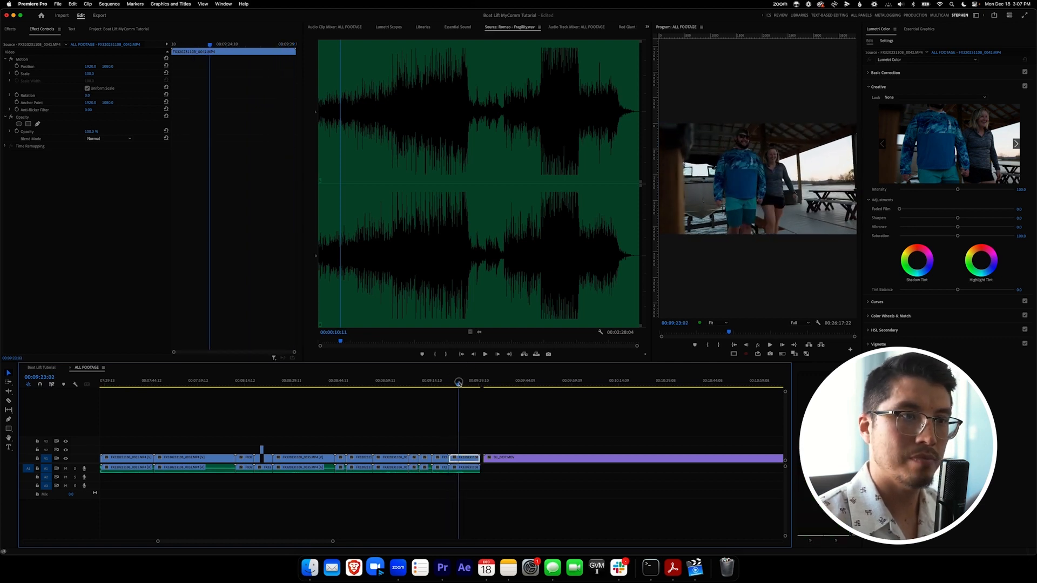
key("space")
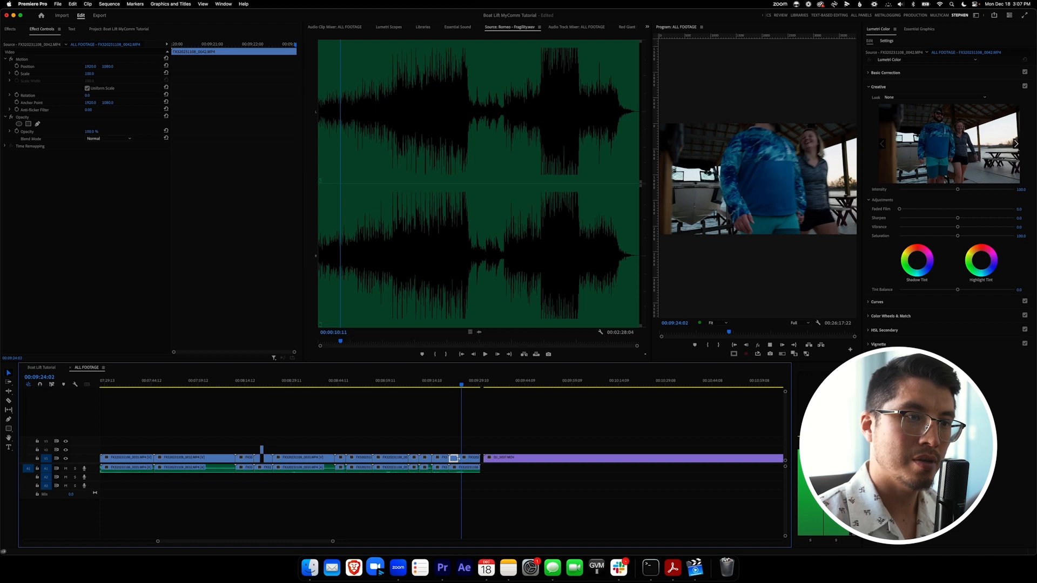
key("d")
key("alt+Up")
key("super+c")
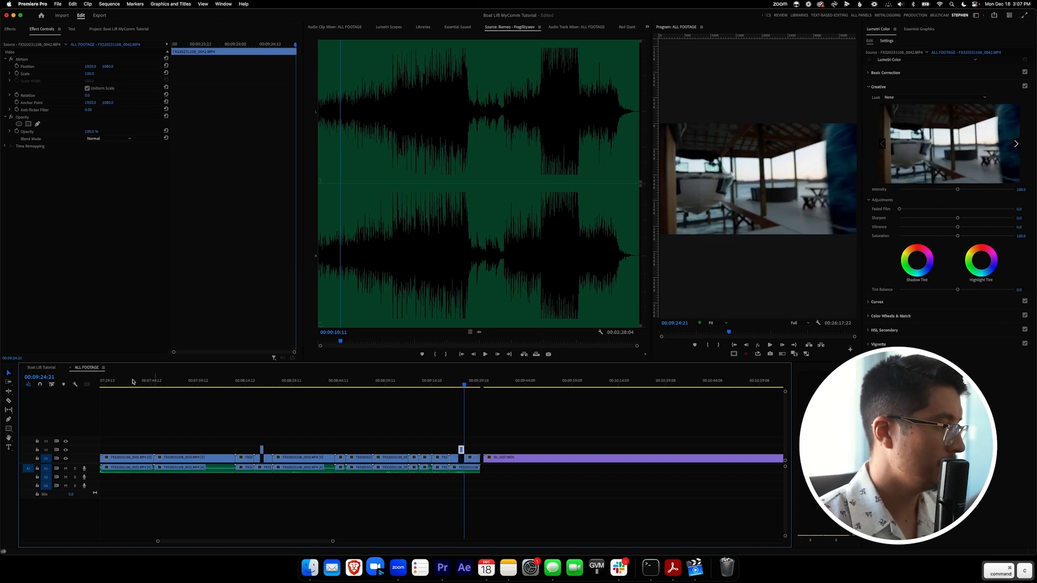
left_click(48, 368)
key("super+v")
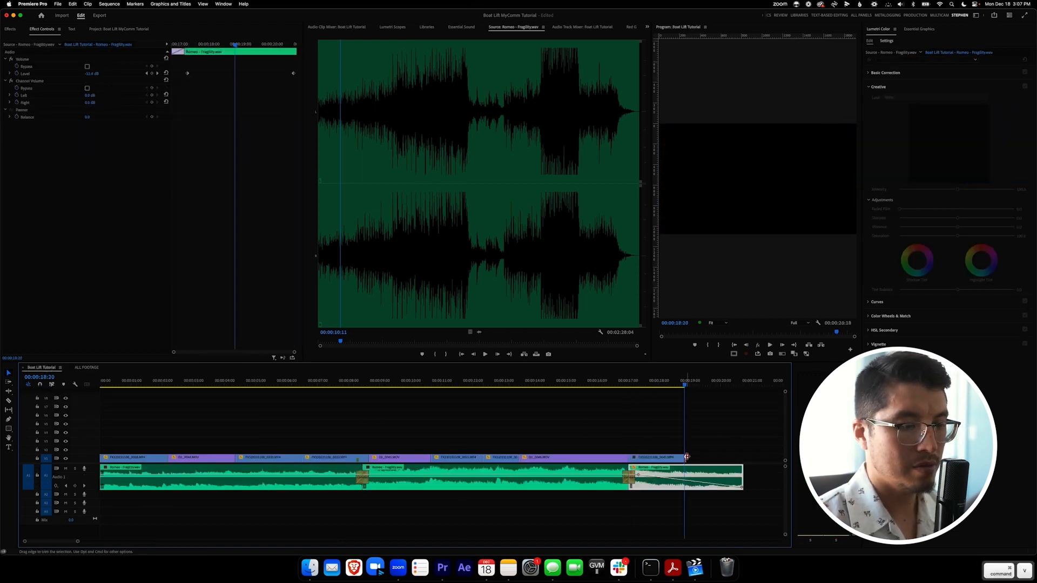
Extend the couple clip's end to about the end of the music and play the sequence's ending from 00:00:16:06
left_click_drag(686, 458, 741, 458)
left_click(606, 389)
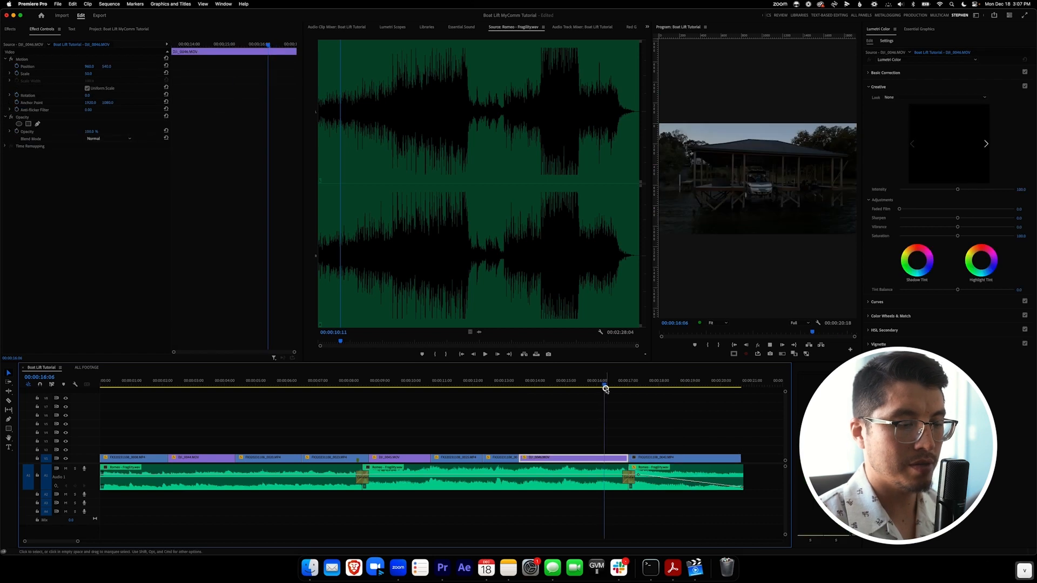
left_click(651, 426)
key("space")
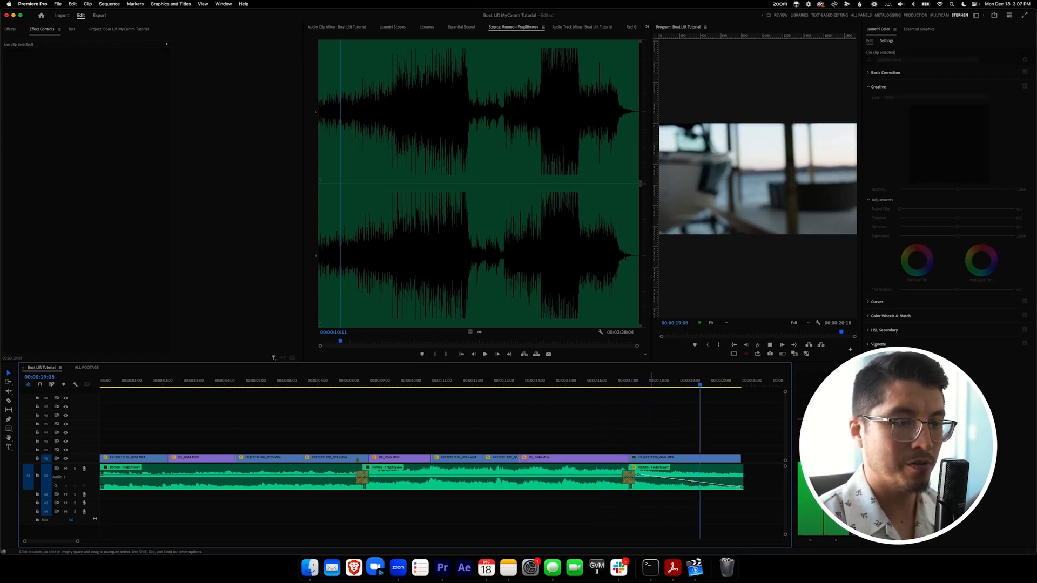
key("space")
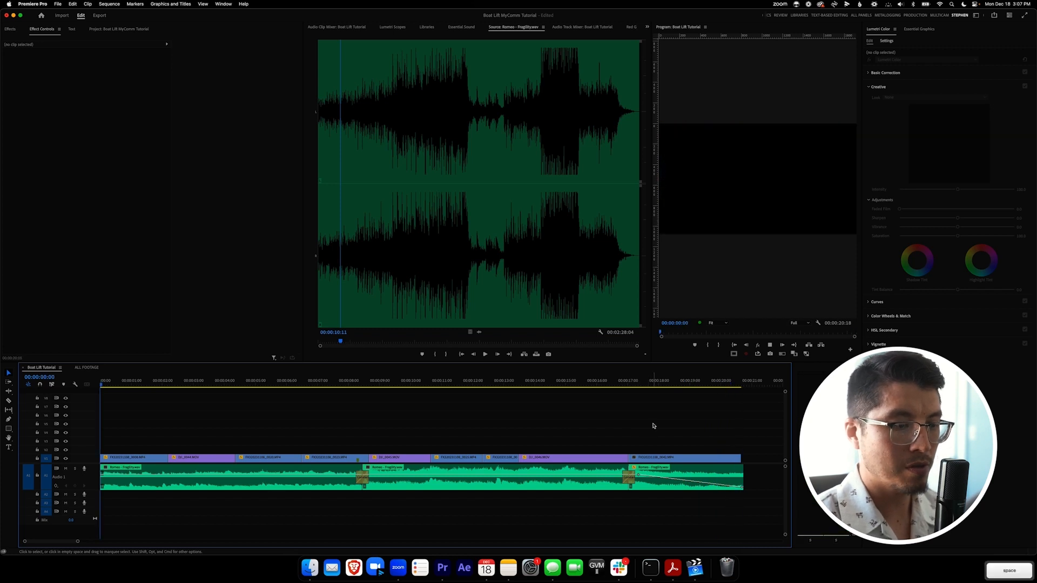
Play the opening water shot of the sequence and return the playhead to 00:00:00:00
key("space")
scroll(534, 424, "down", 1)
key("v")
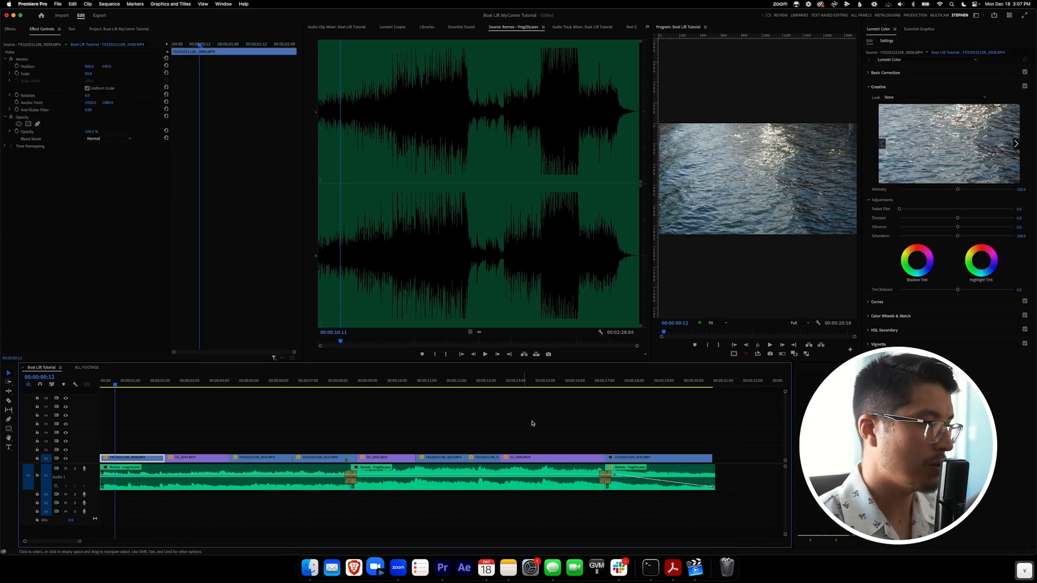
left_click_drag(127, 385, 63, 382)
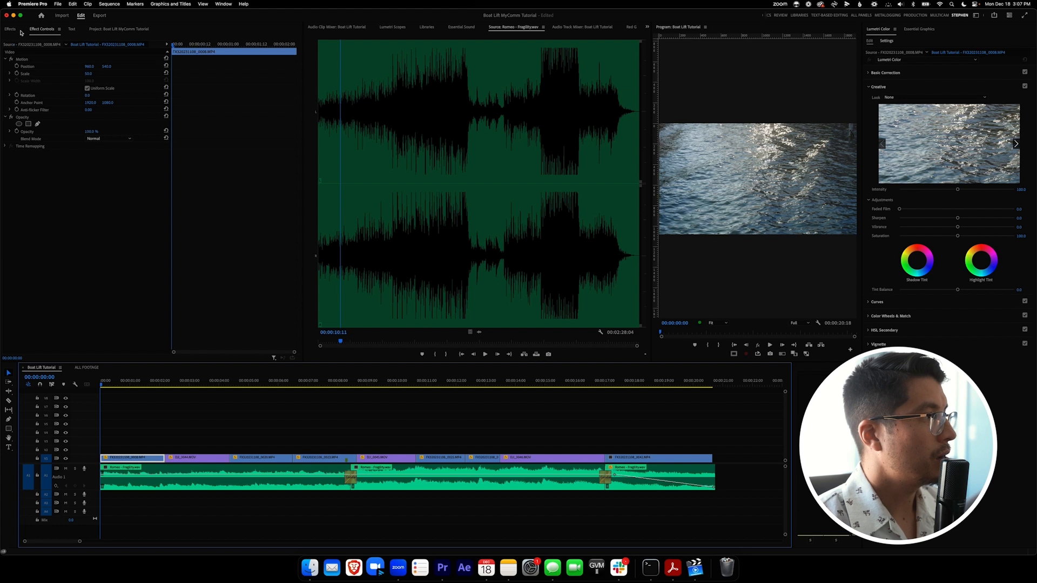
Place 35mmGrain_Medium_4K.mov from 0_Standard Assets at the sequence's start on track V7
left_click(109, 27)
left_click(19, 70)
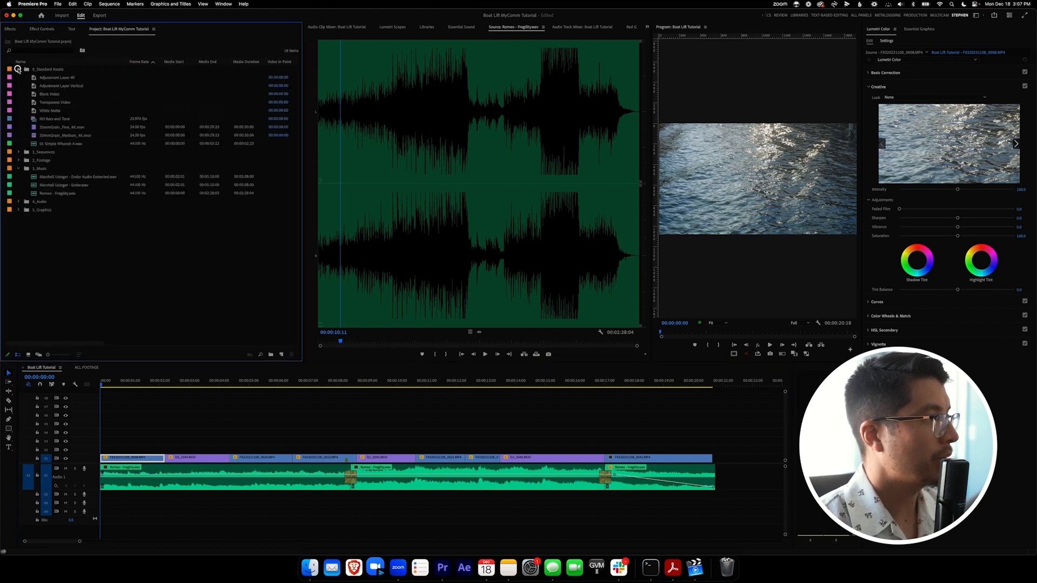
left_click(76, 136)
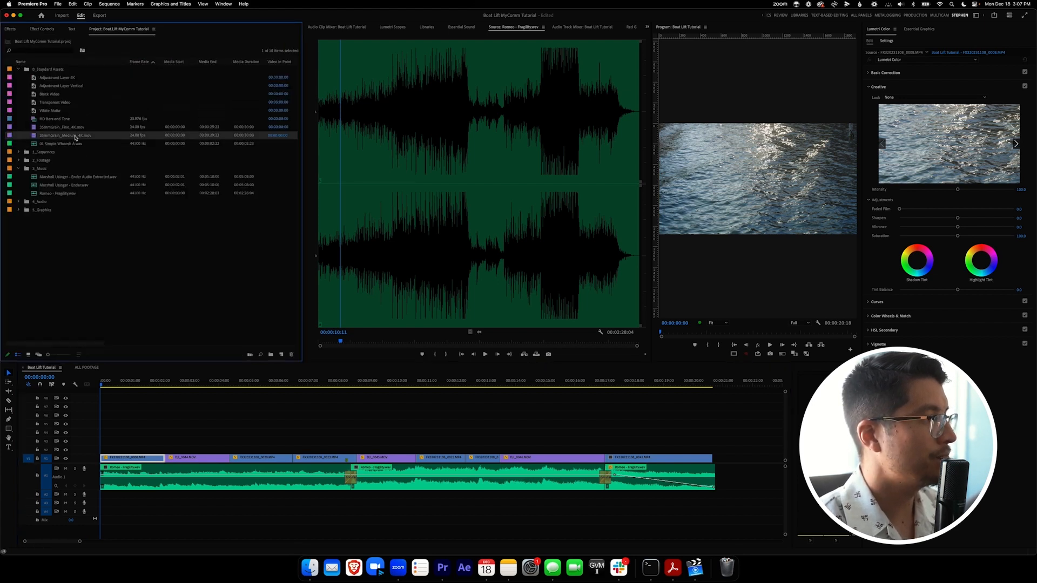
left_click_drag(84, 139, 97, 408)
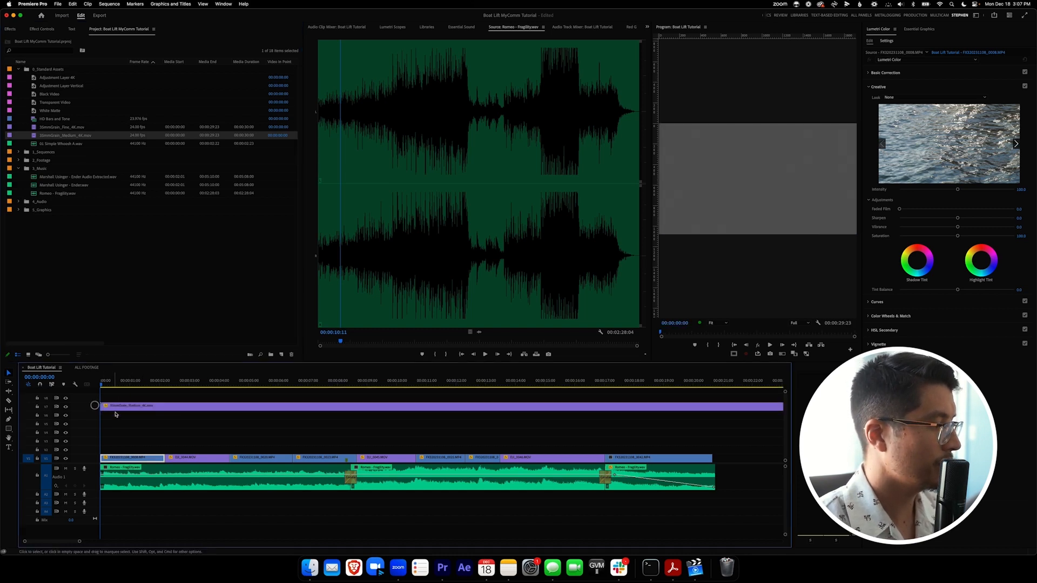
Set the grain clip's opacity blend mode to Soft Light
left_click(120, 409)
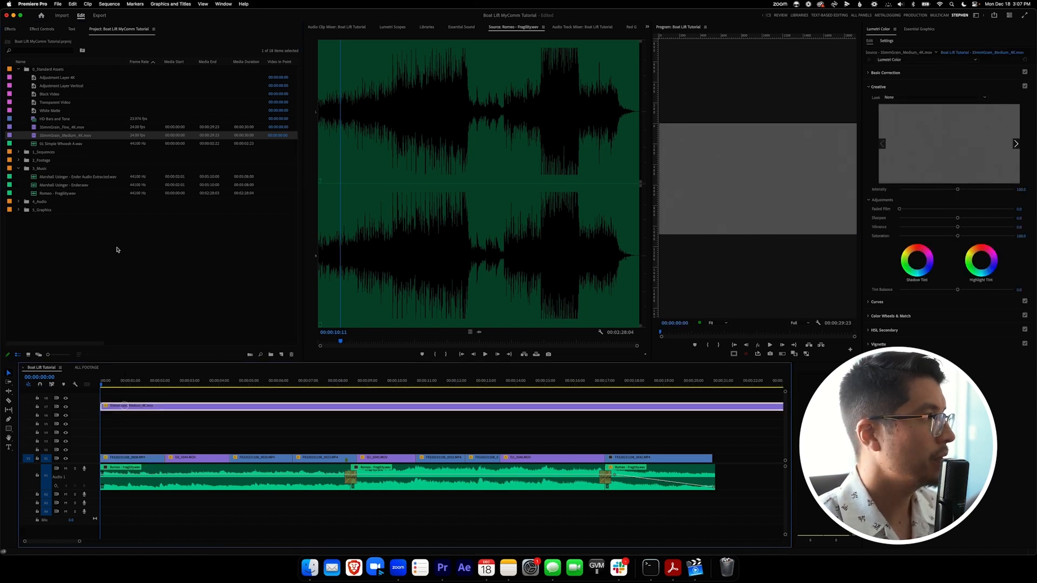
key("space")
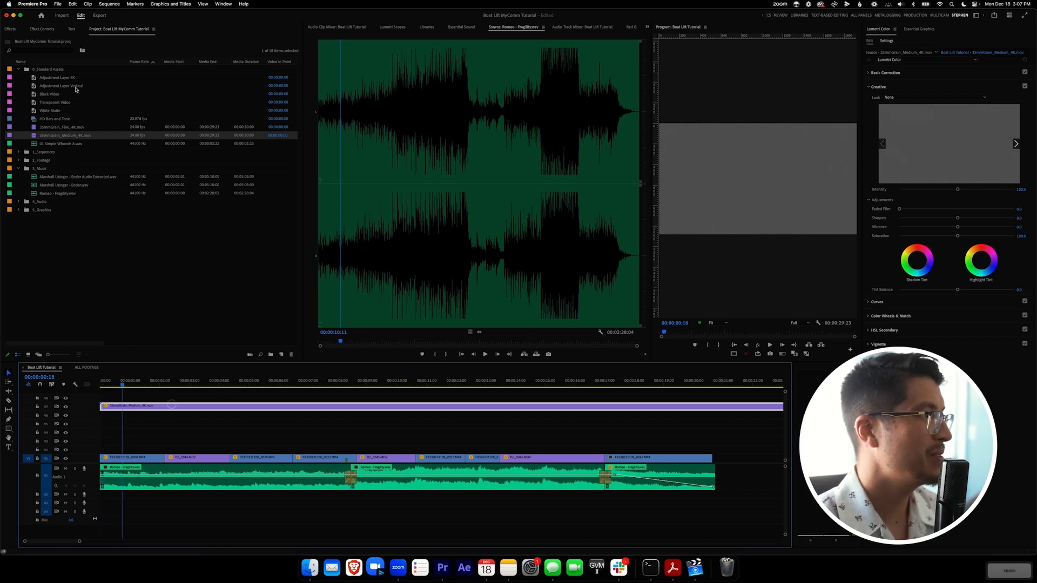
left_click(43, 29)
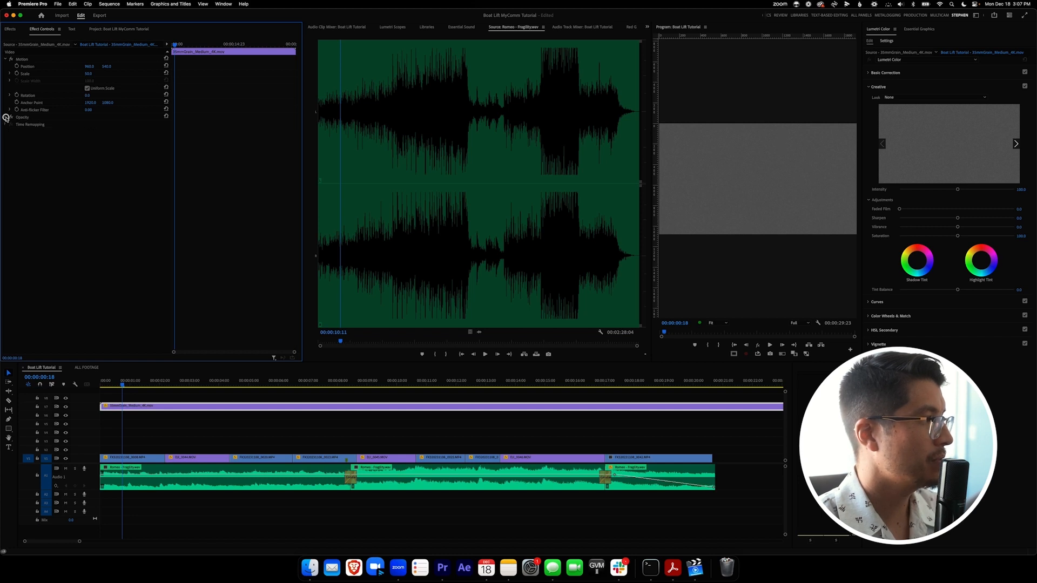
left_click(93, 139)
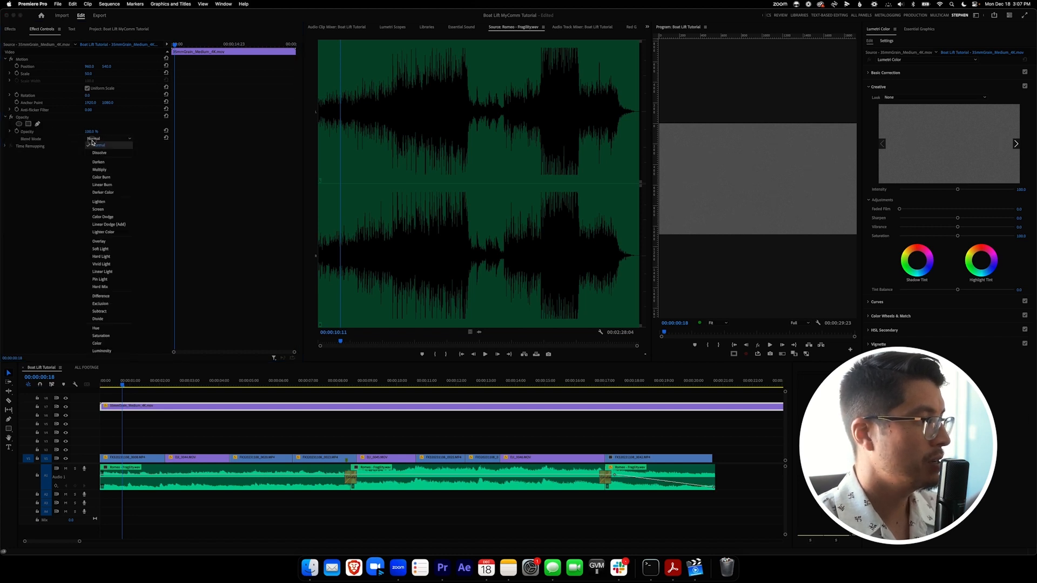
left_click(100, 249)
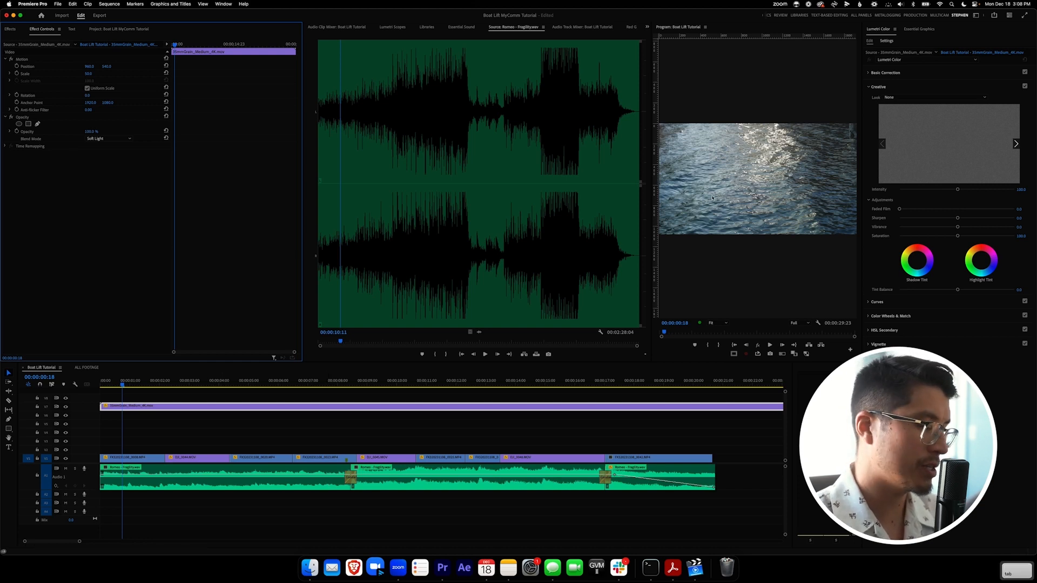
Play the grain over the opening water shot in a maximized program view, then return the playhead to the sequence's start
key("Tab")
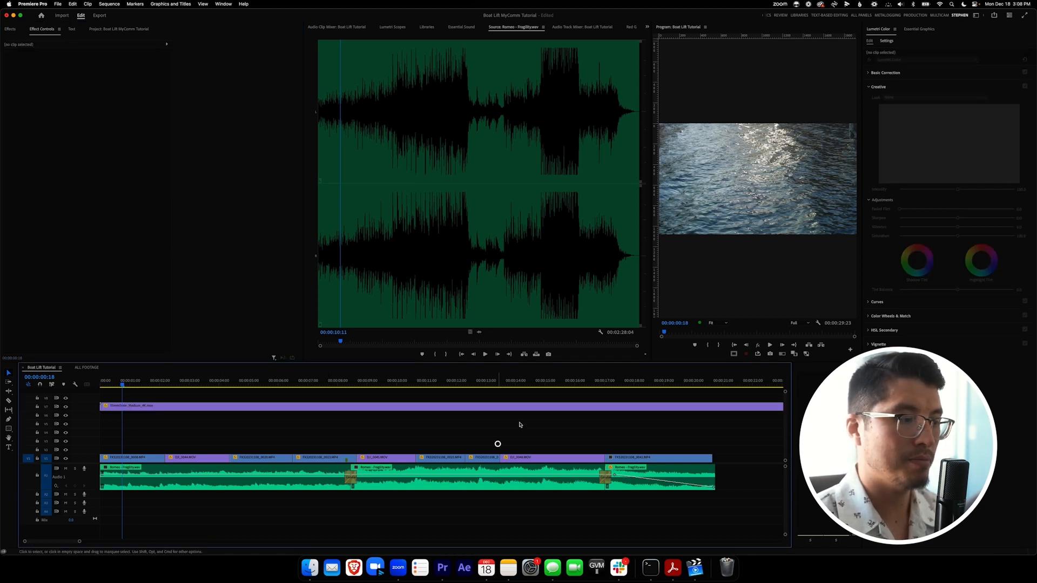
key("grave")
key("space")
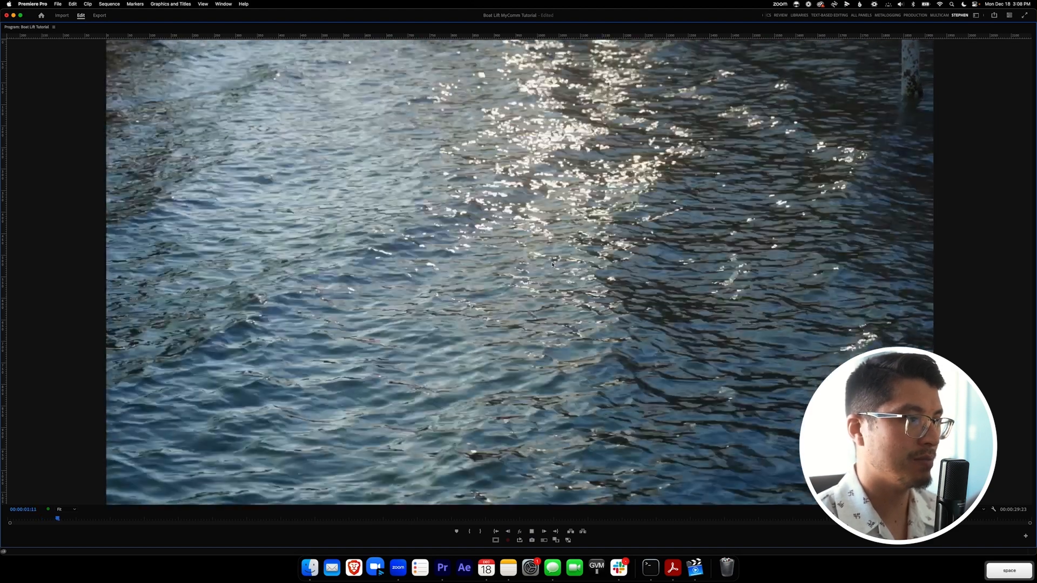
key("space")
key("grave")
left_click(236, 414)
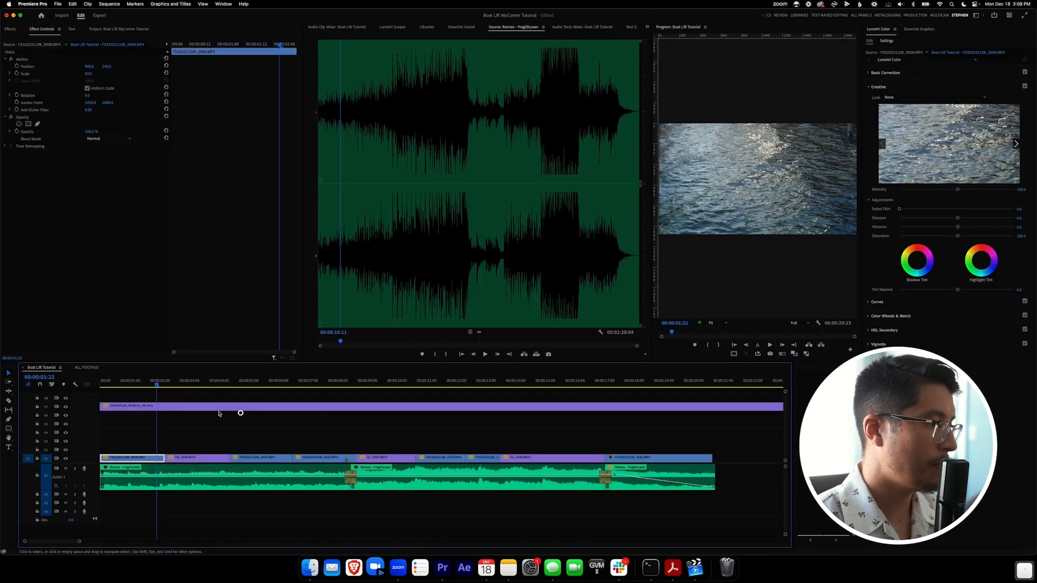
left_click_drag(160, 383, 72, 390)
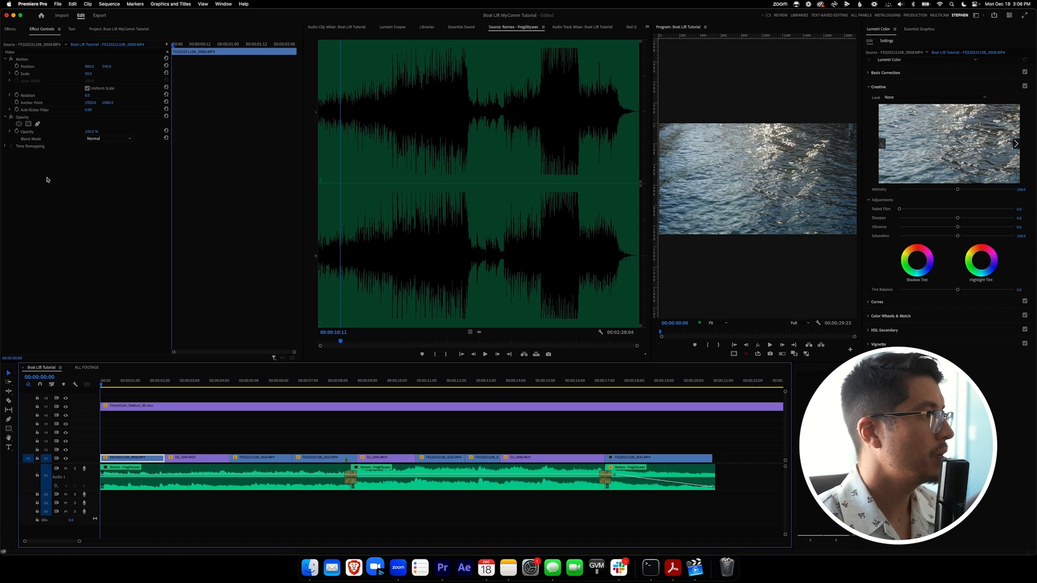
Place Adjustment Layer 4K on the track below the grain and extend it to the end of the last video clip
left_click(120, 28)
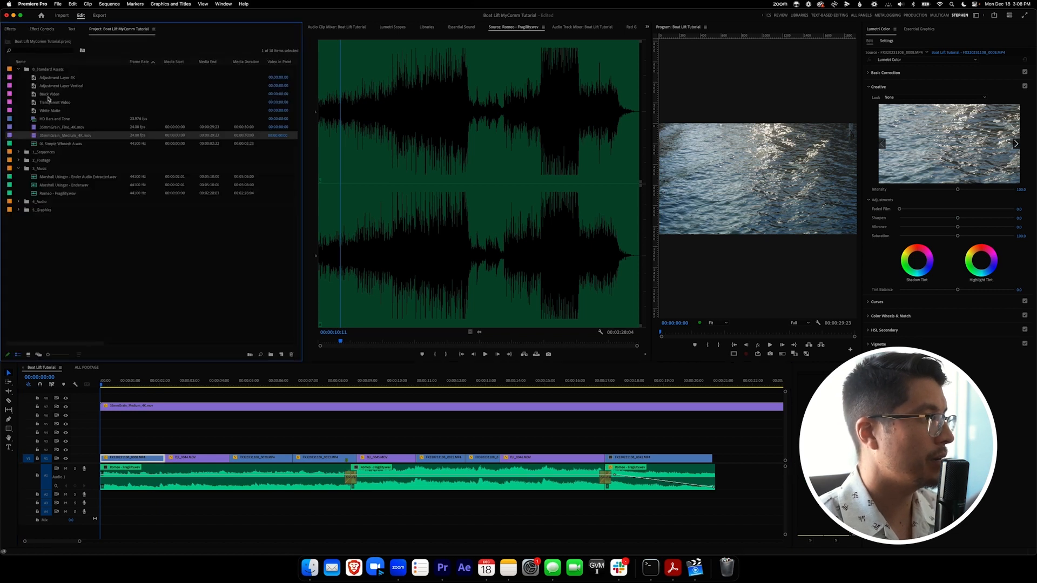
left_click(61, 78)
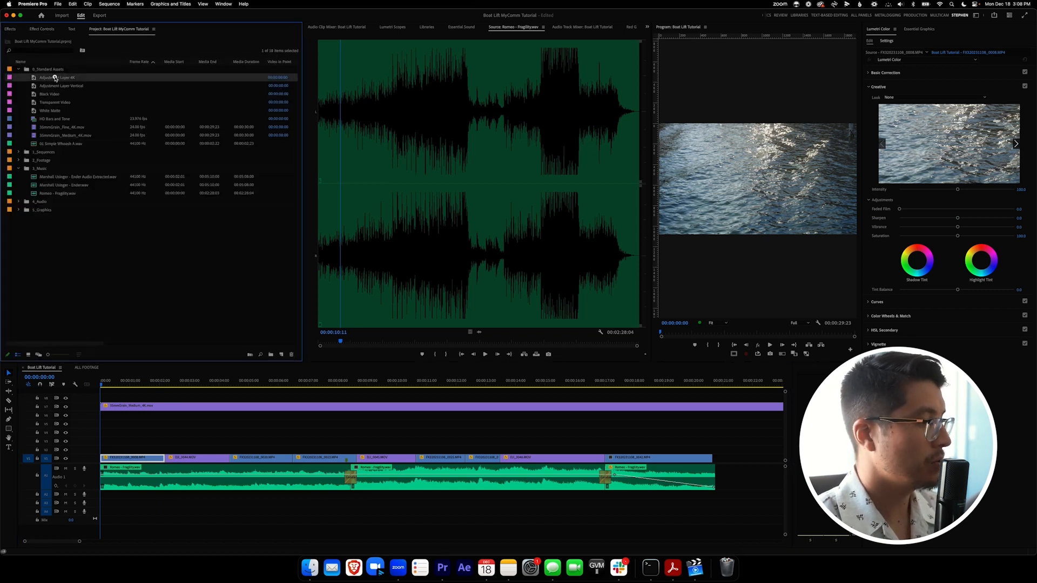
left_click_drag(144, 361, 100, 416)
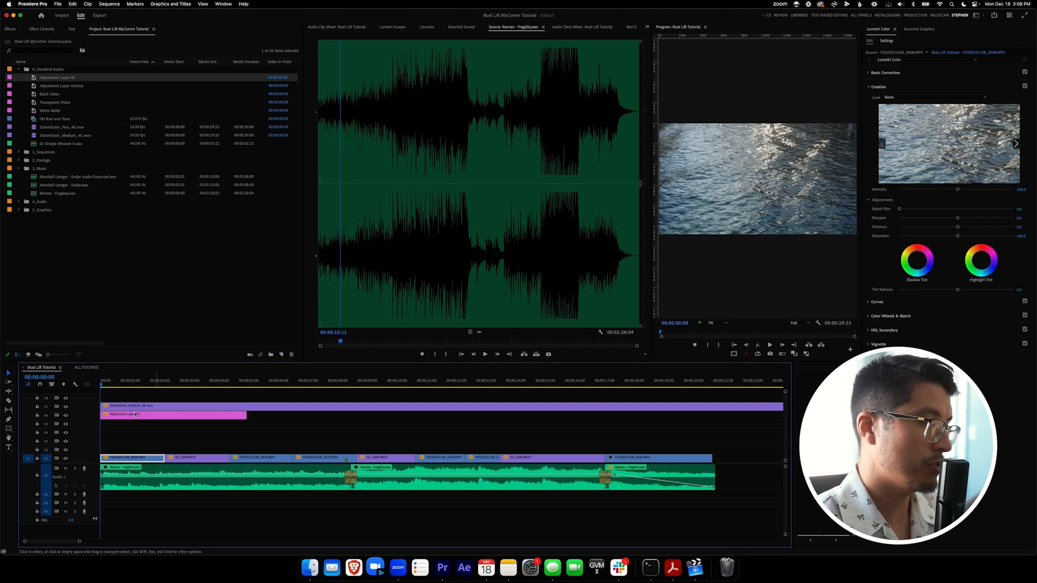
left_click_drag(245, 416, 710, 413)
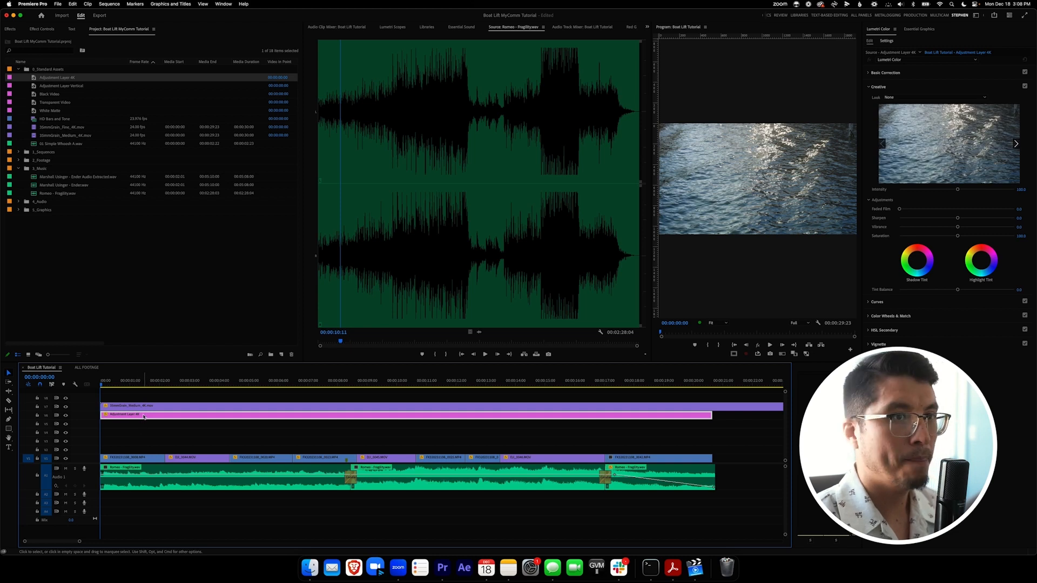
Apply the Creative look FILMICPRO - Hins. H Signature(X) to the adjustment layer in Lumetri Color
left_click(878, 86)
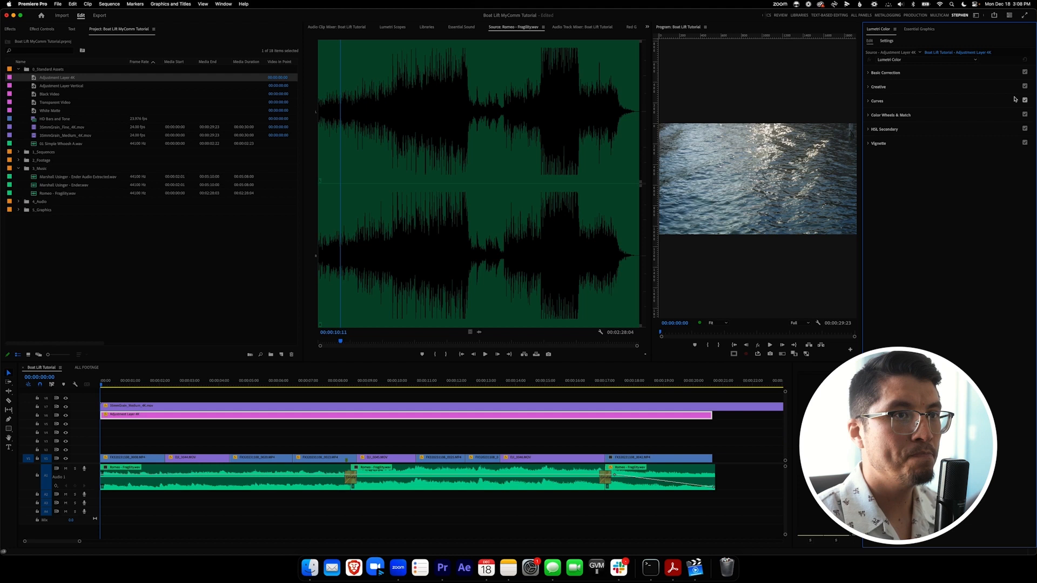
left_click(223, 4)
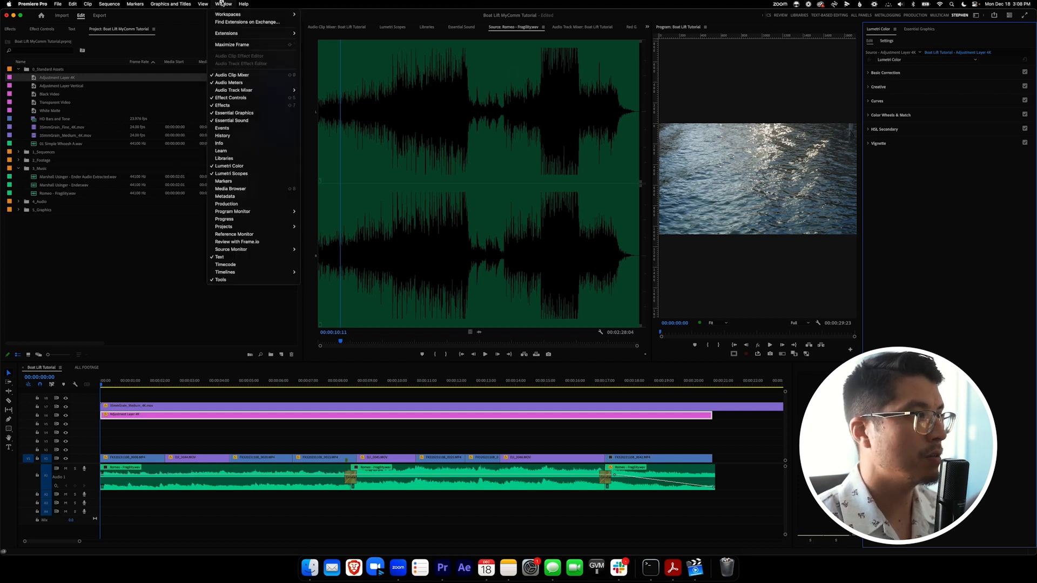
left_click(230, 167)
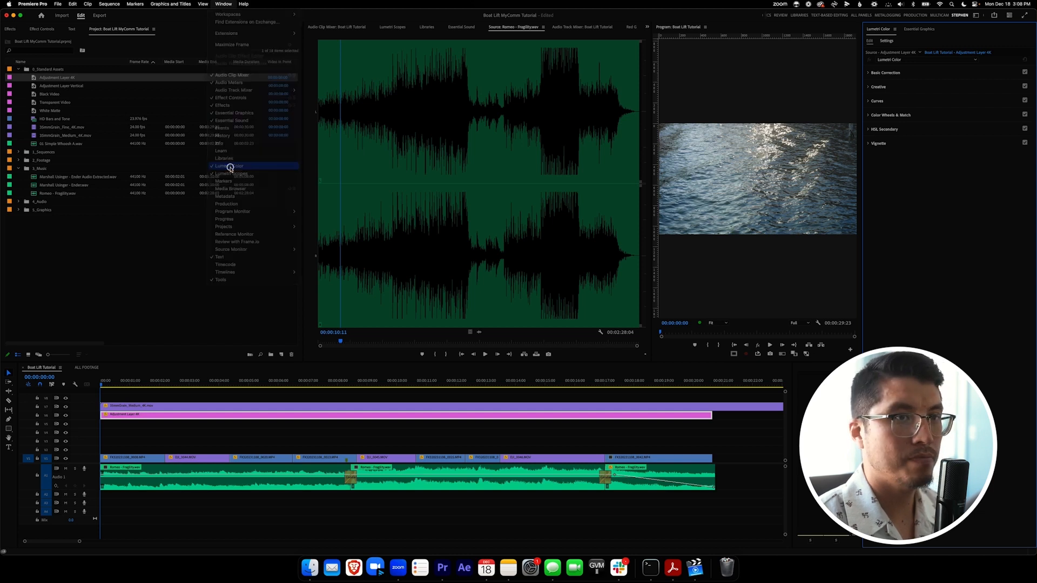
left_click(869, 74)
left_click(869, 73)
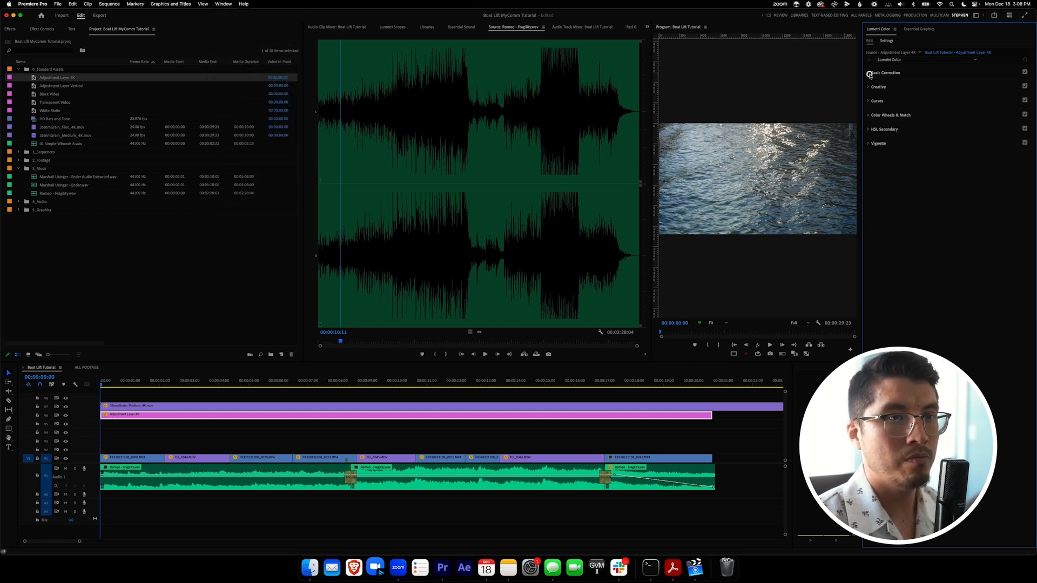
left_click(869, 87)
left_click(900, 98)
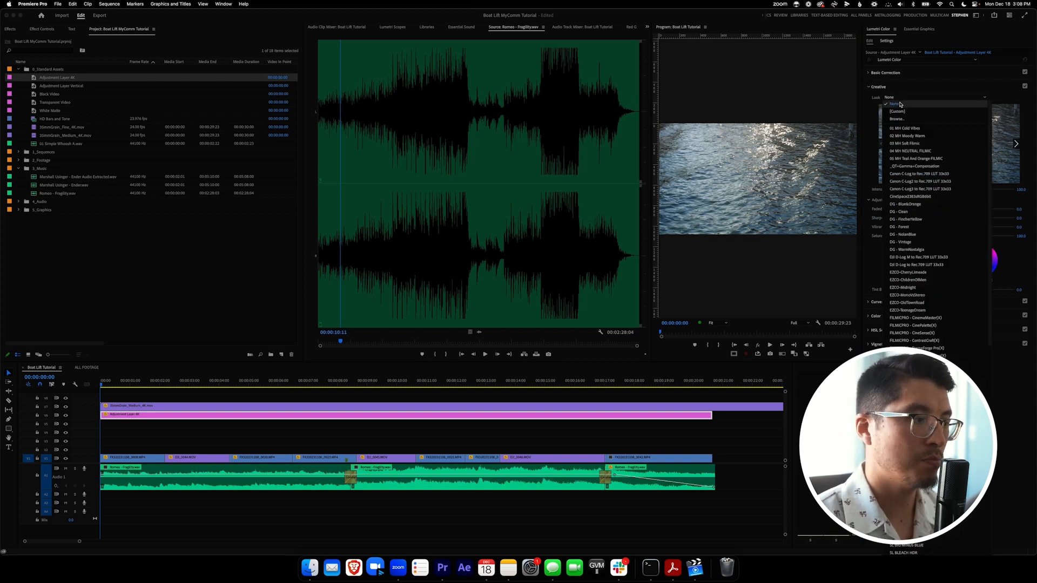
scroll(915, 289, "down", 5)
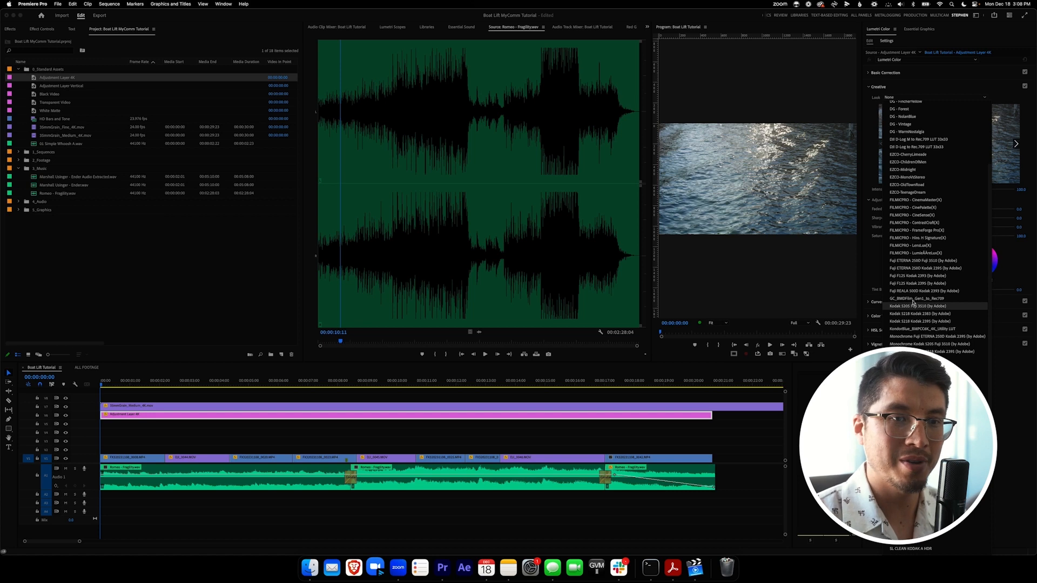
left_click(922, 239)
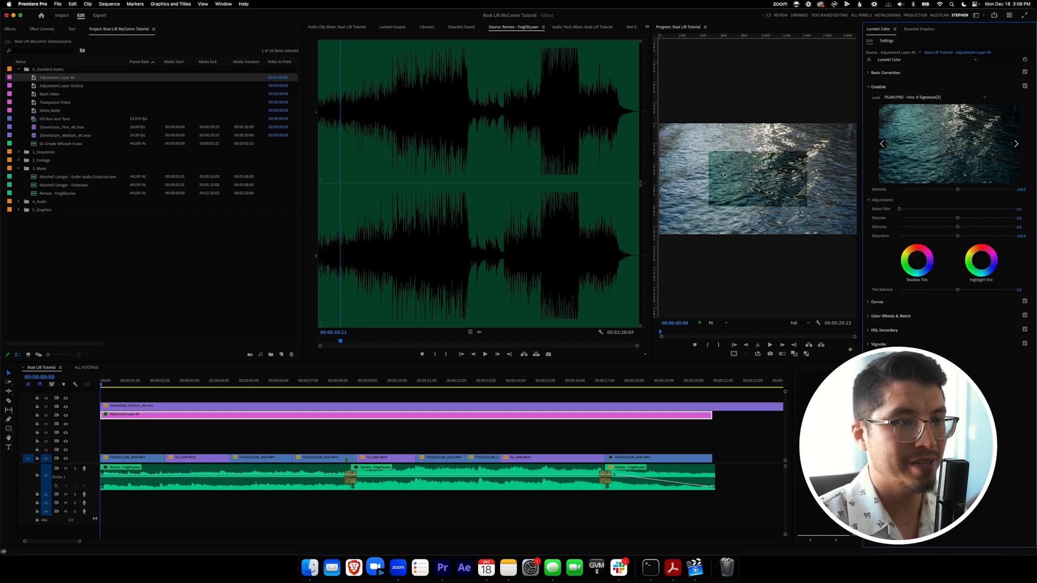
Set the adjustment layer's scale to 100 so the look covers the whole frame
left_click(39, 28)
type("100")
key("Return")
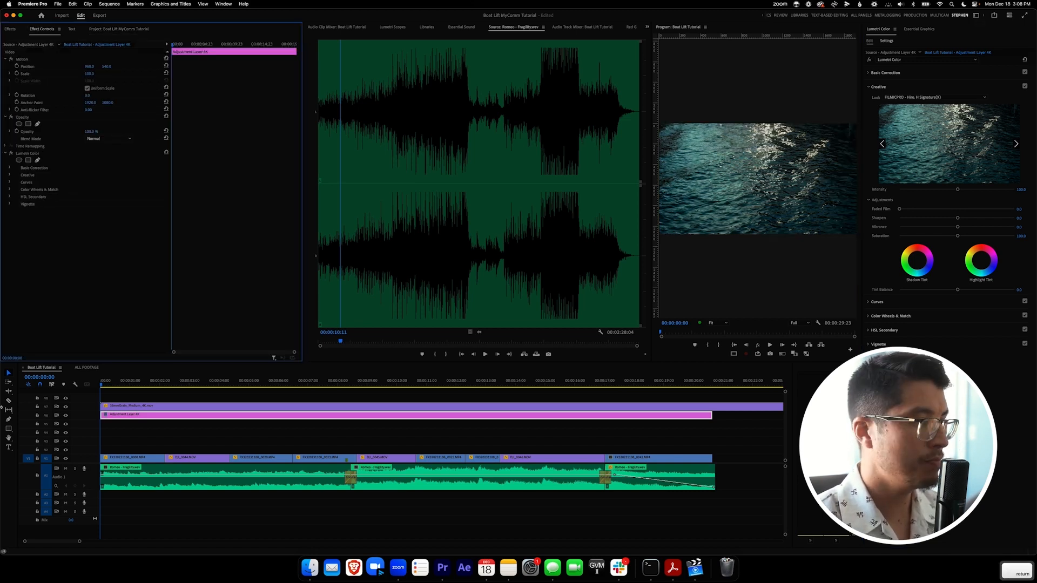
Set the intensity of the adjustment layer's Creative look to 40
mouse_move(110, 383)
left_mouse_down()
mouse_move(278, 378)
mouse_move(324, 389)
mouse_move(113, 384)
left_mouse_up()
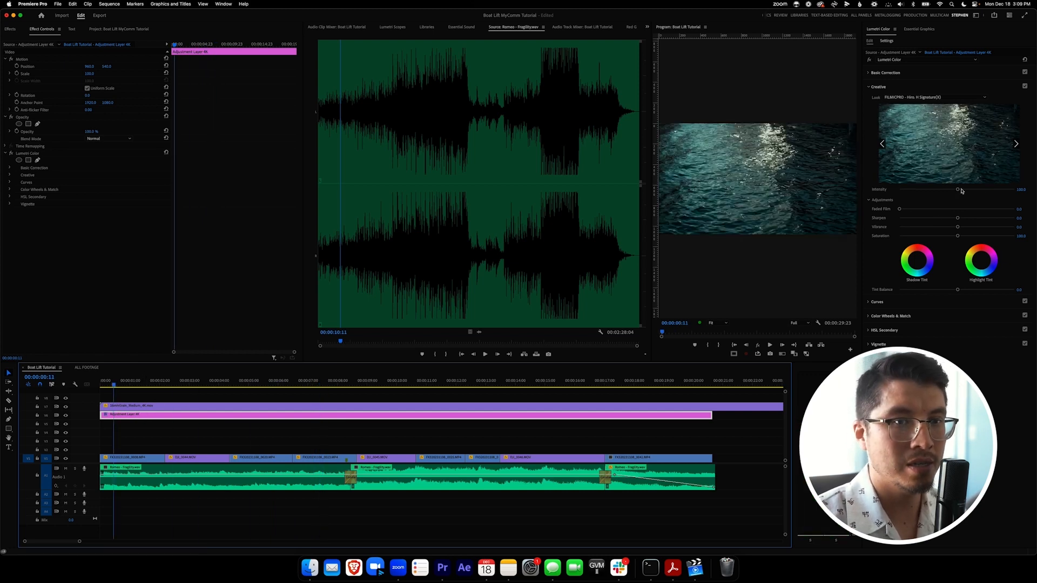
left_click(1021, 190)
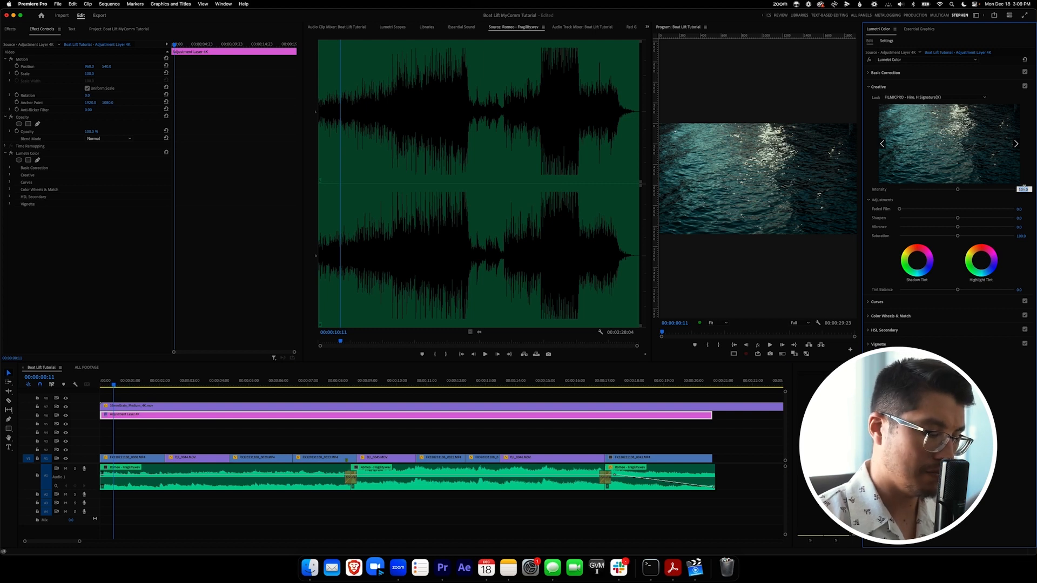
type("40")
key("Return")
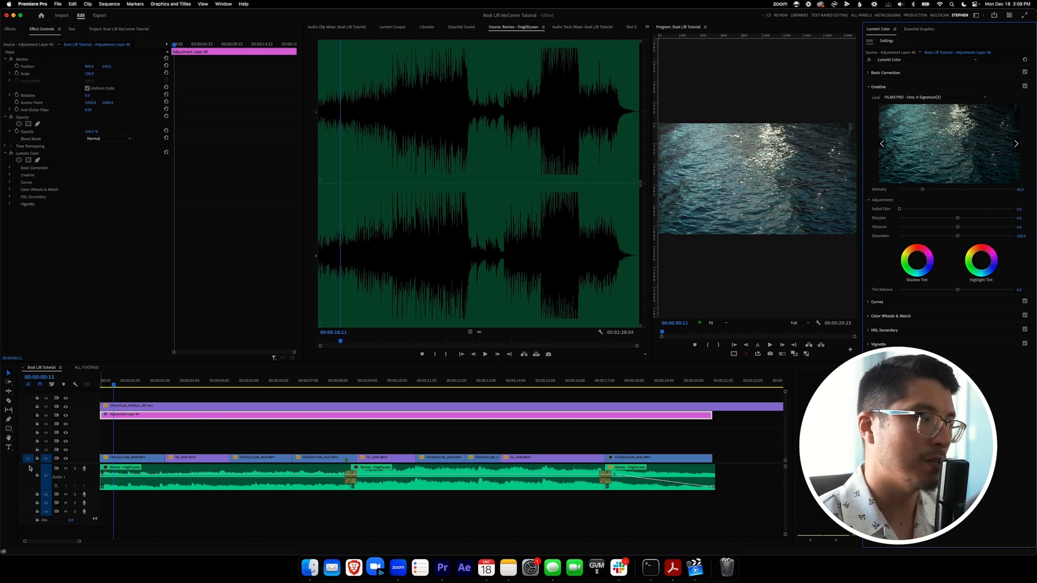
Scrub through the sequence to review the graded look on the boat dock and boat wake shots
left_click_drag(117, 381, 522, 430)
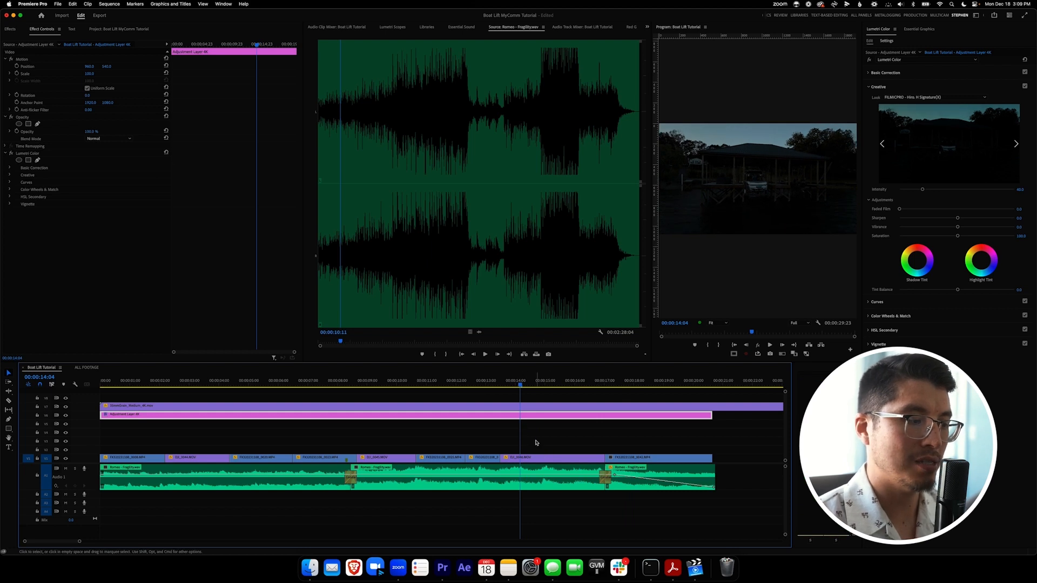
left_click(535, 438)
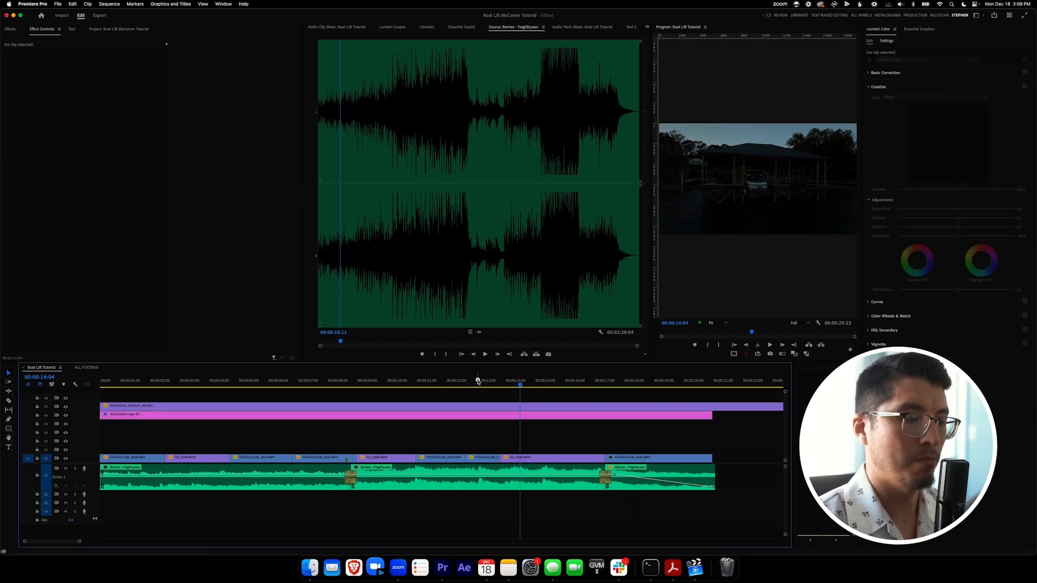
left_click(393, 384)
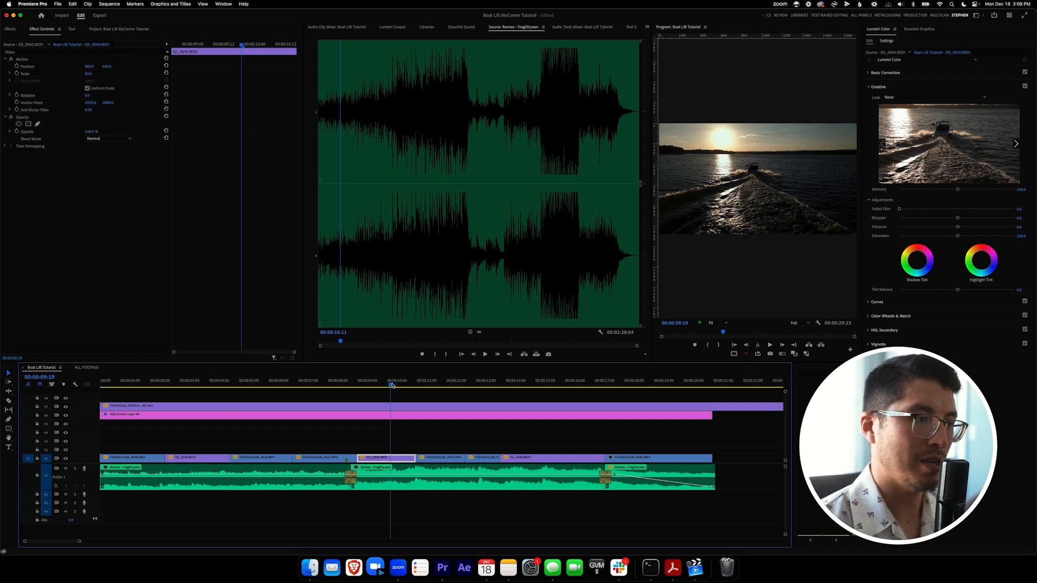
left_click(165, 384)
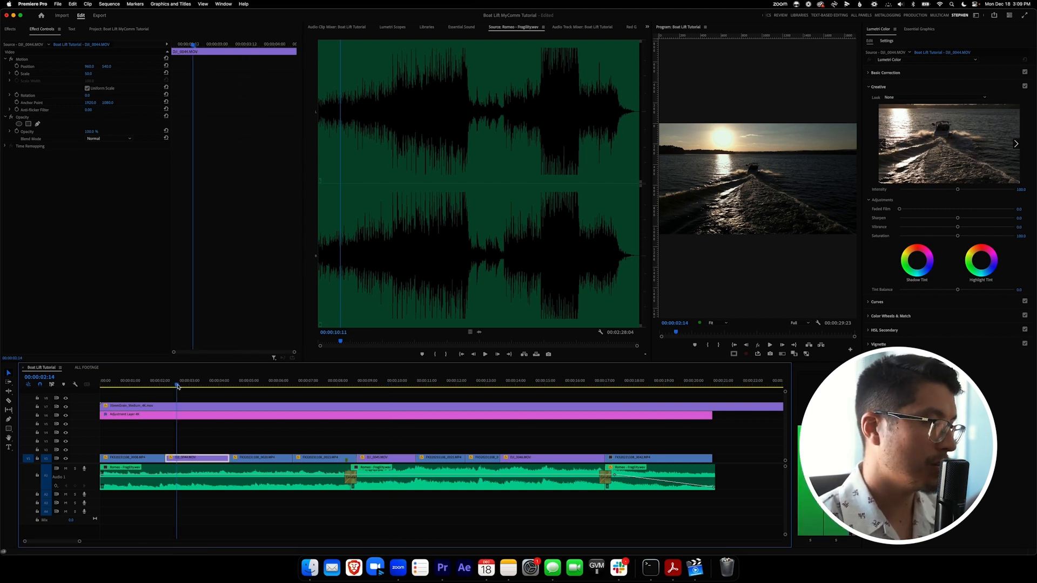
Trim the music and the film grain overlay to the end of the last video clip, deleting the excess grain
left_click_drag(249, 393, 712, 406)
key("v")
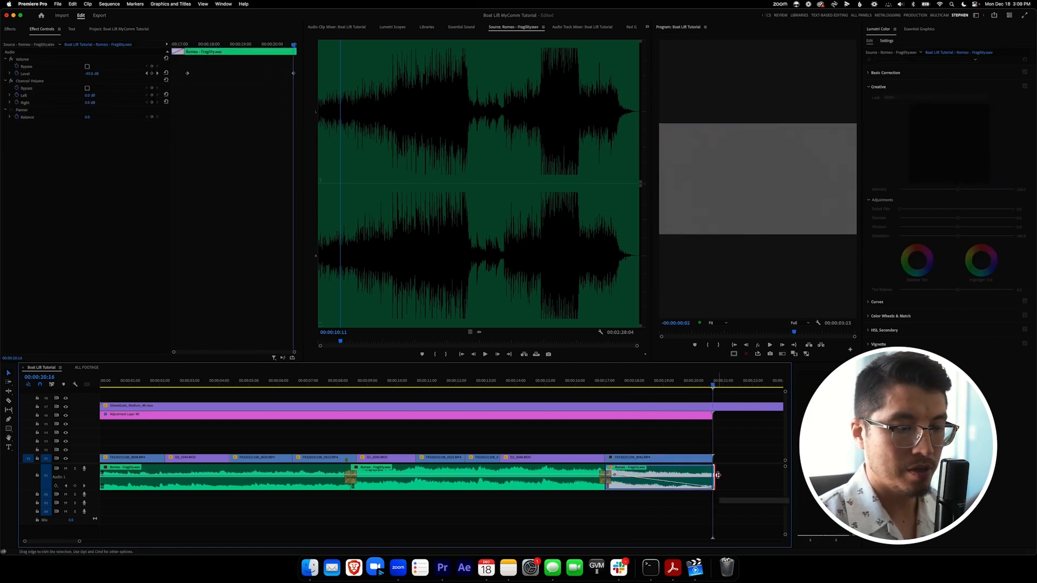
left_click(713, 407)
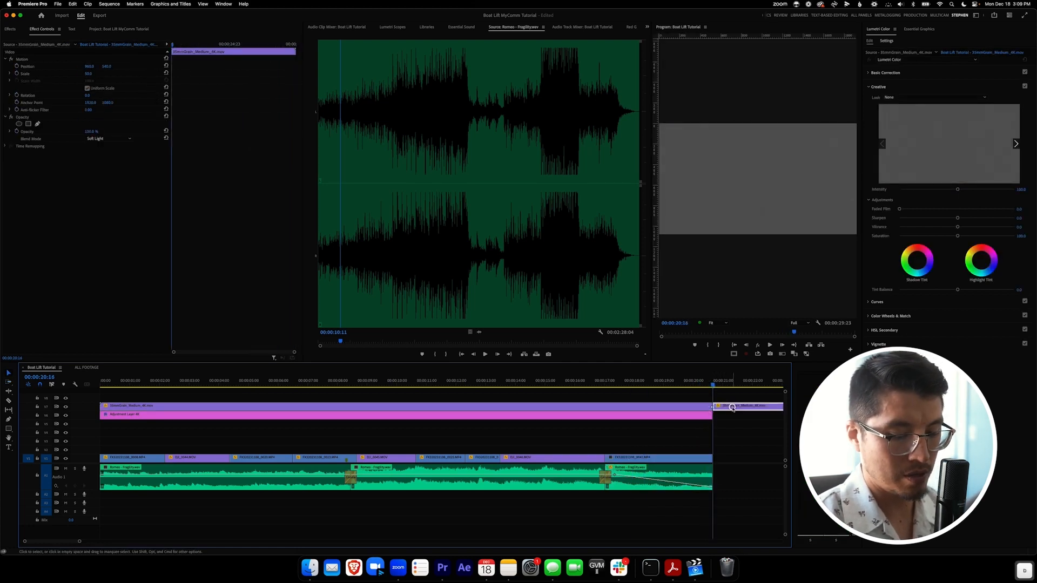
key("Delete")
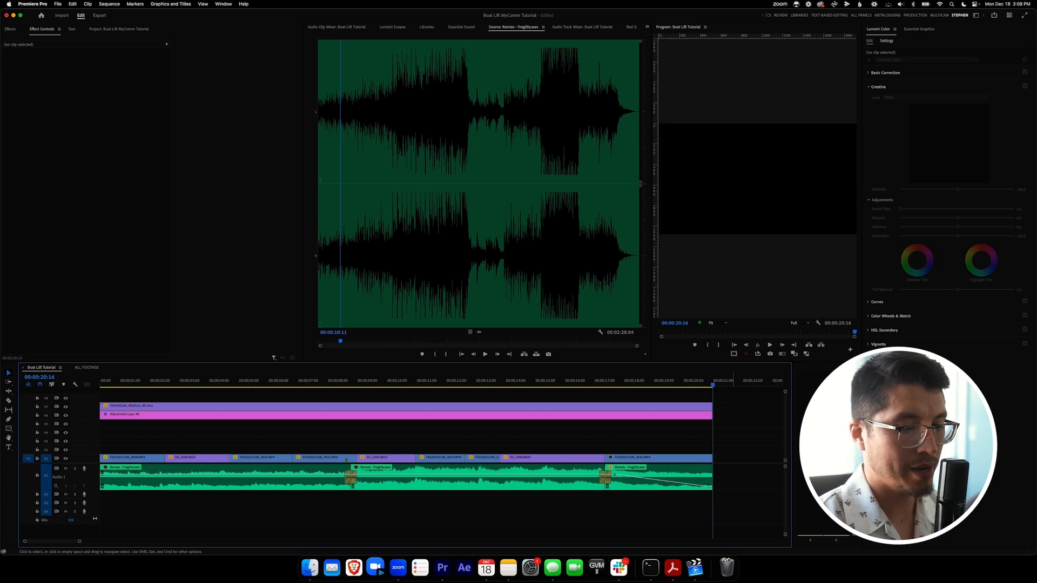
Mark the sequence's out point on its last frame and set up its media export with the High Quality 1080p HD preset
key("Left")
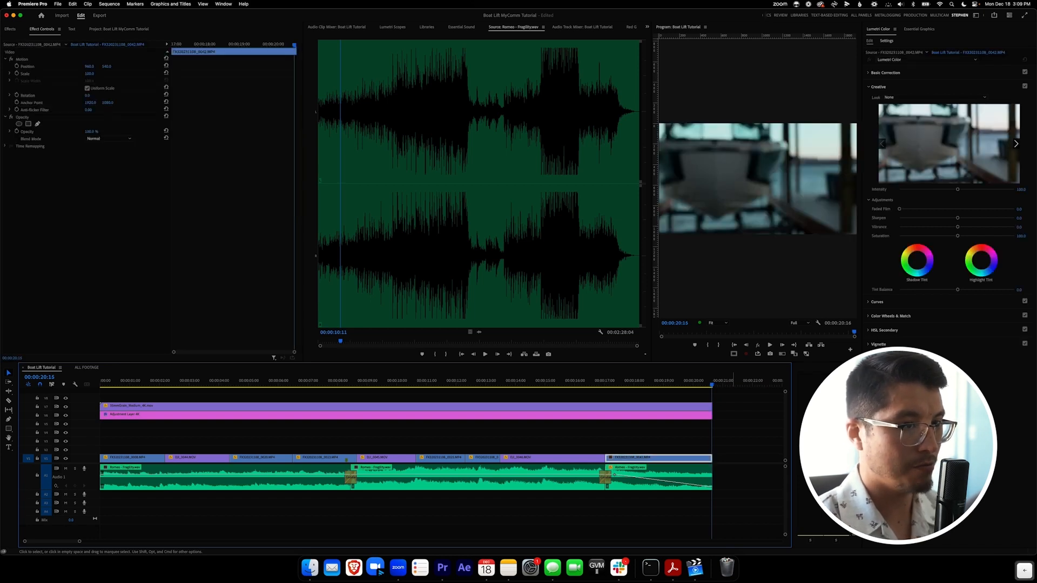
key("o")
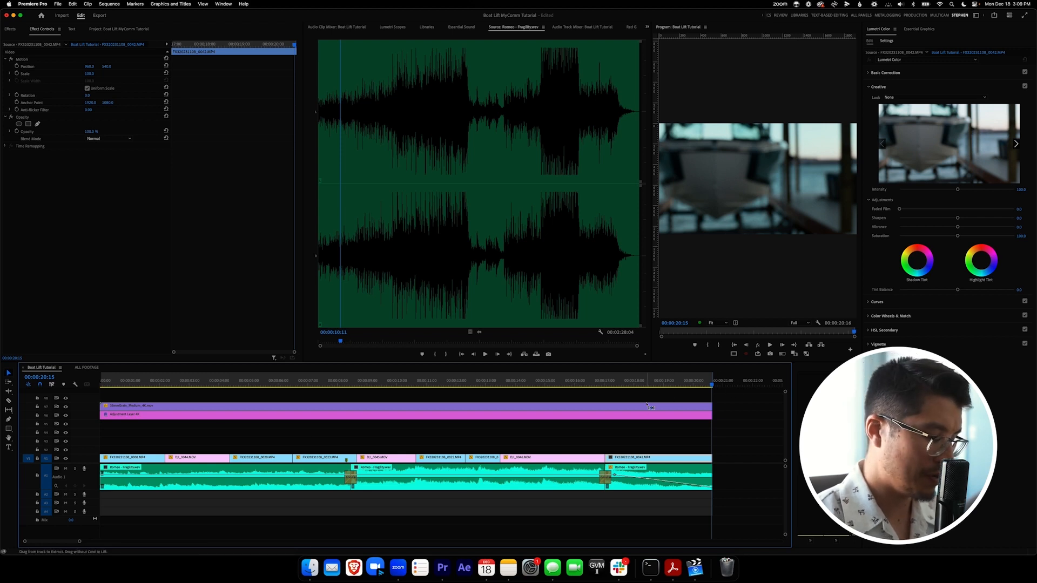
key("super+m")
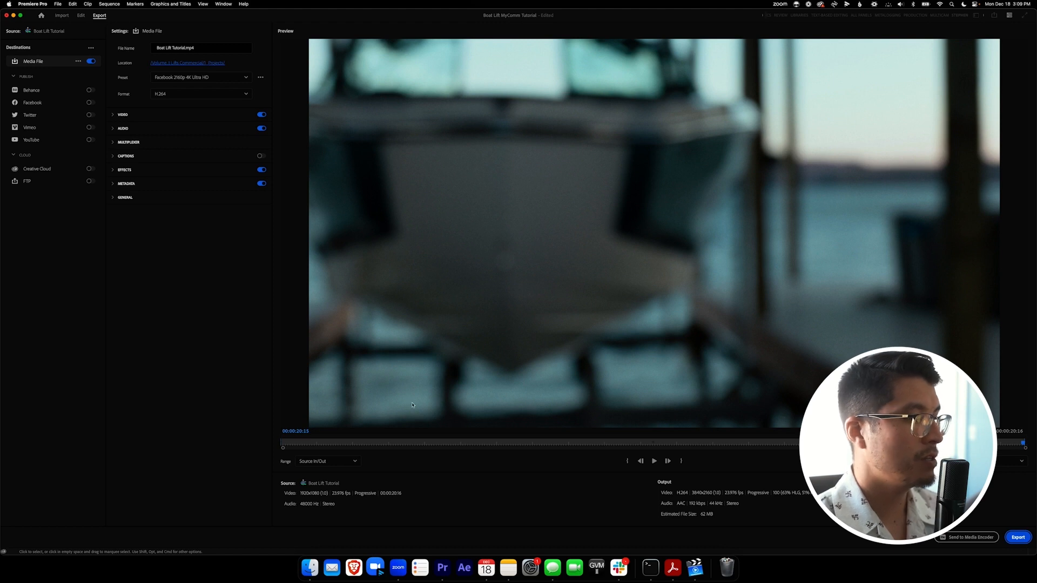
left_click(372, 442)
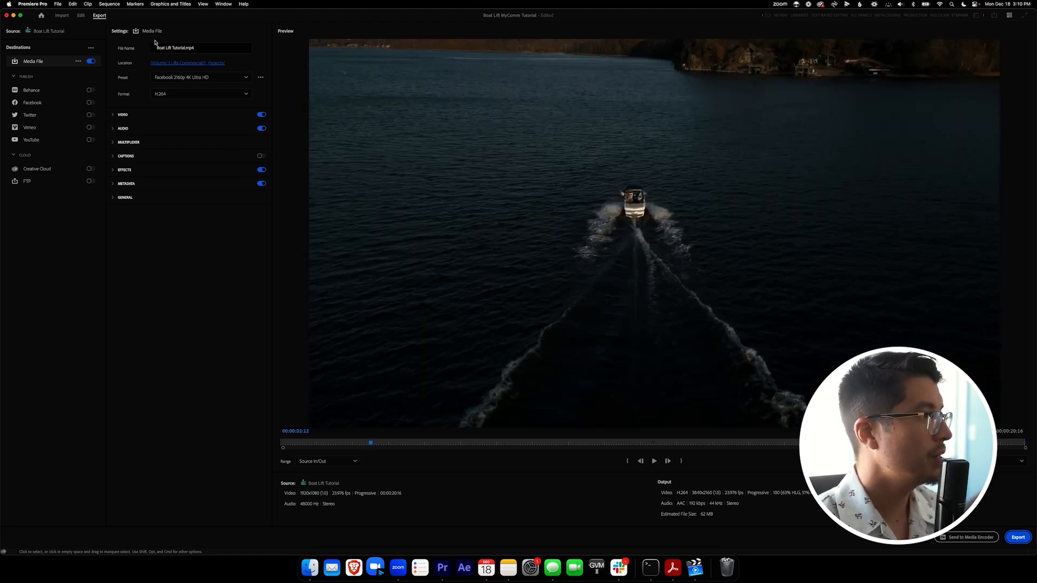
left_click(213, 77)
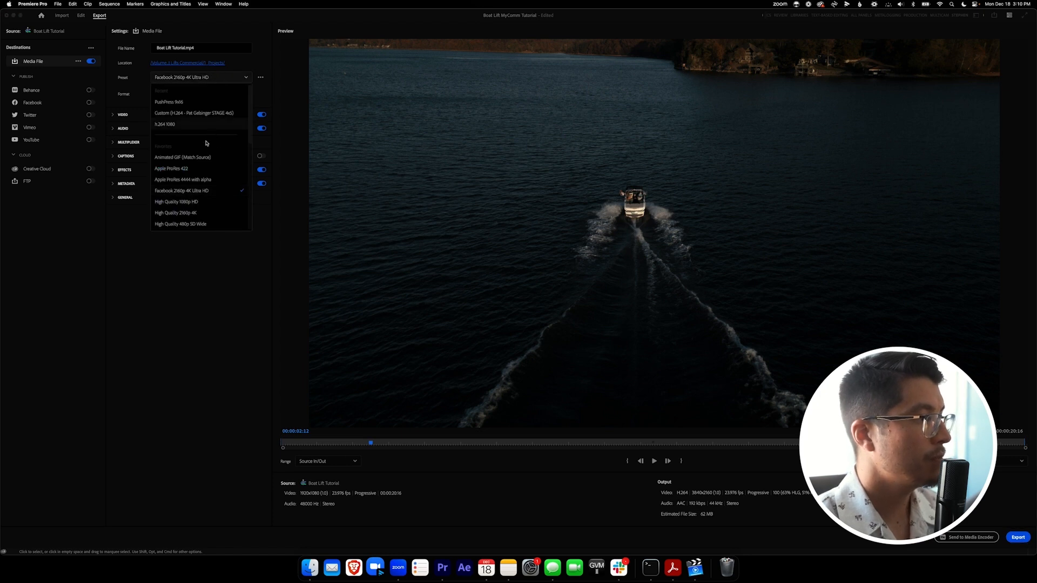
scroll(168, 195, "down", 1)
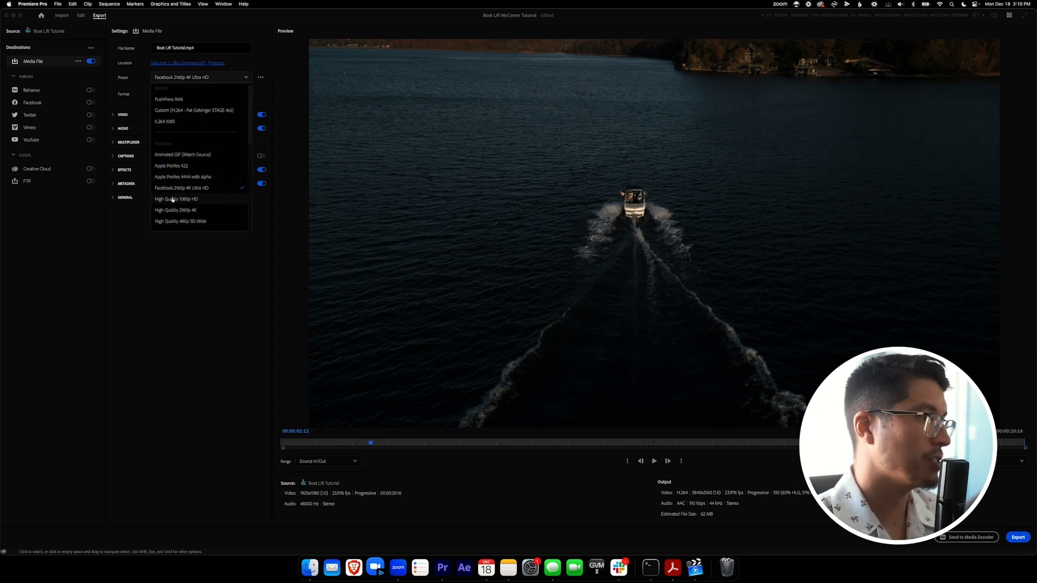
left_click(170, 200)
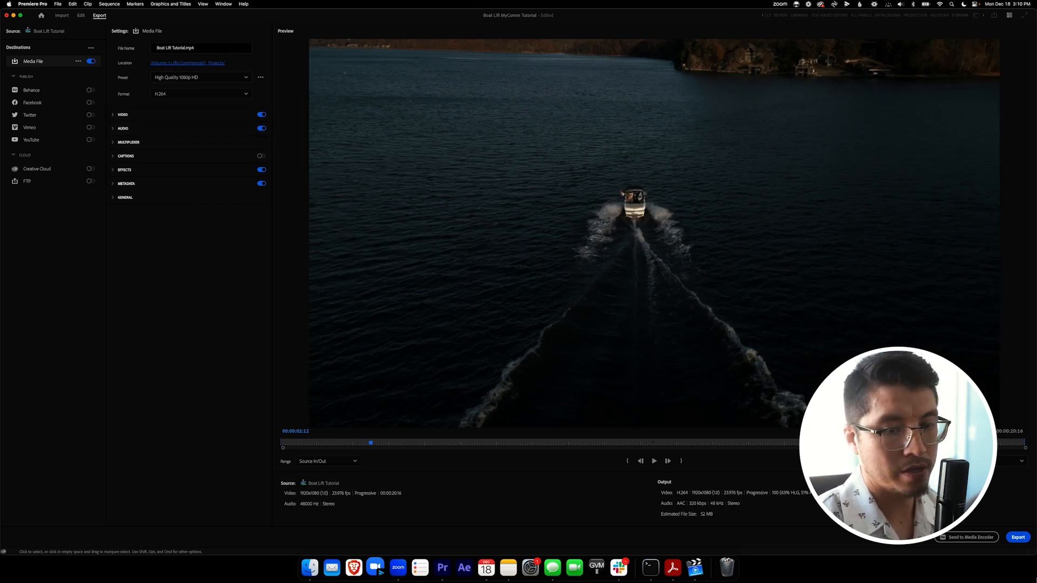
key("F11")
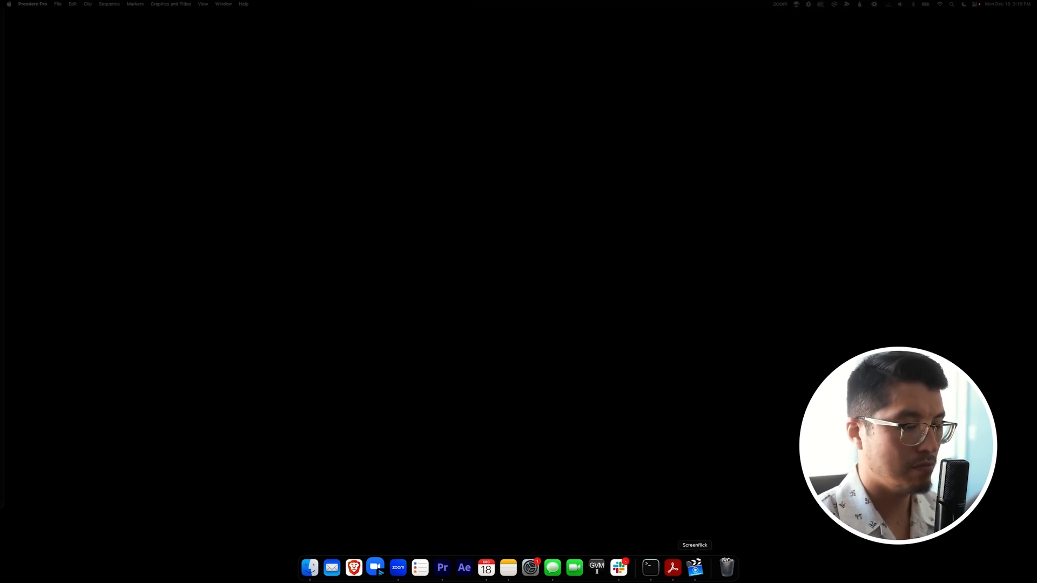
left_click(449, 574)
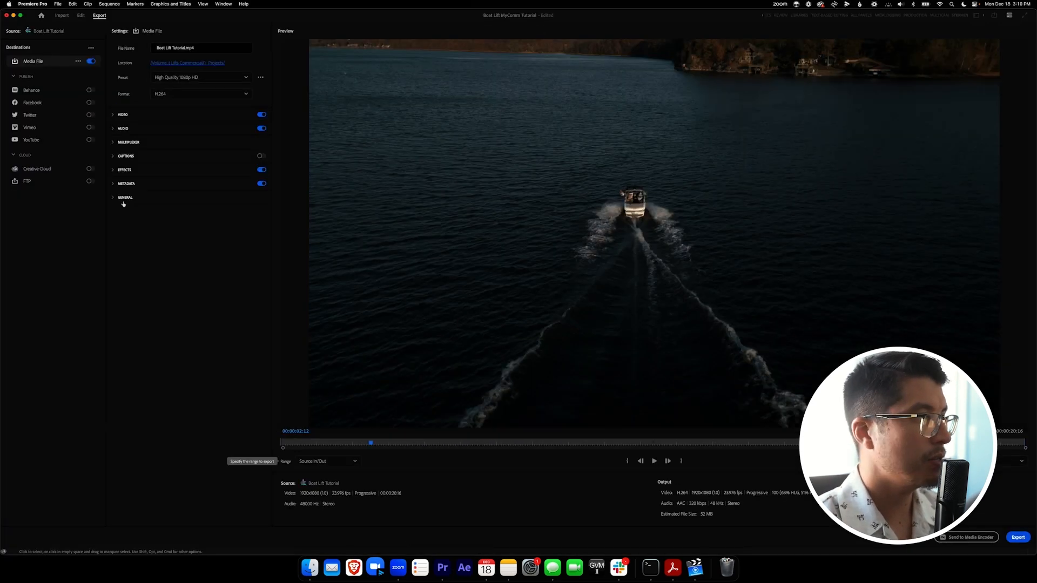
Set the export location to the project's 7_Delivery folder, keeping the file name Boat Lift Tutorial.mp4, and export the video
left_click(169, 64)
left_click(532, 138)
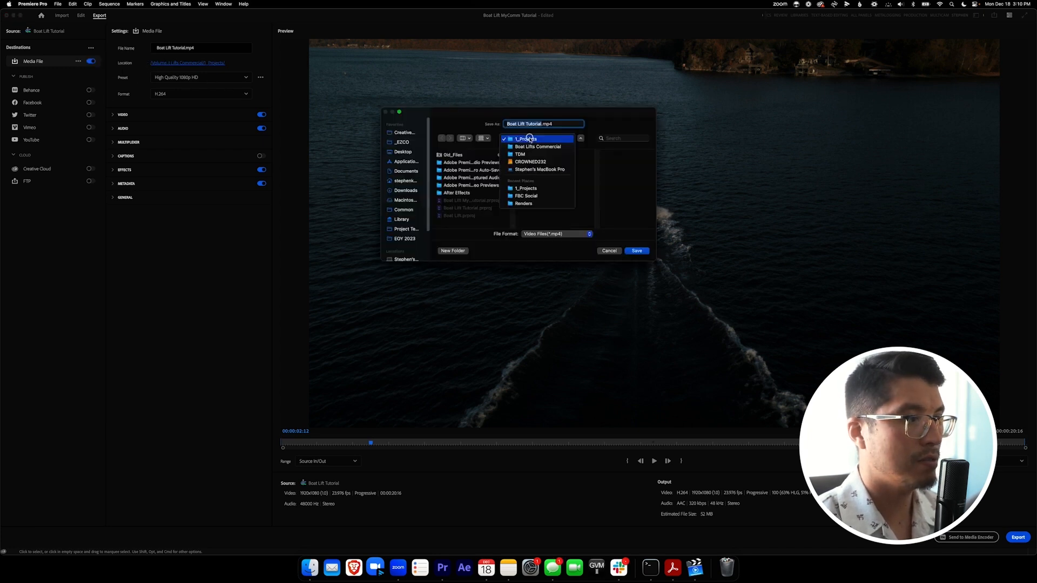
left_click(532, 148)
left_click(597, 201)
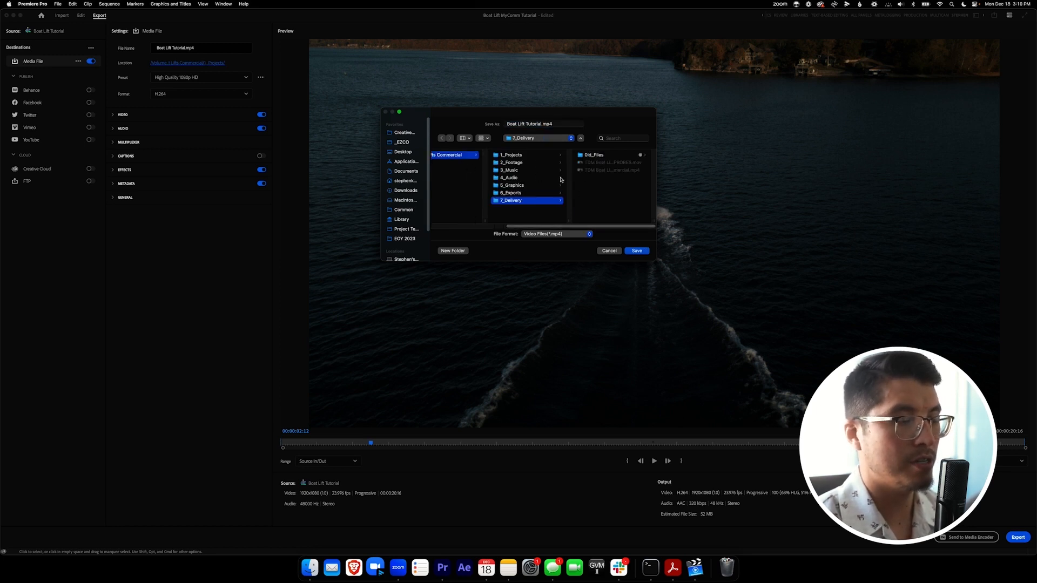
left_click(636, 252)
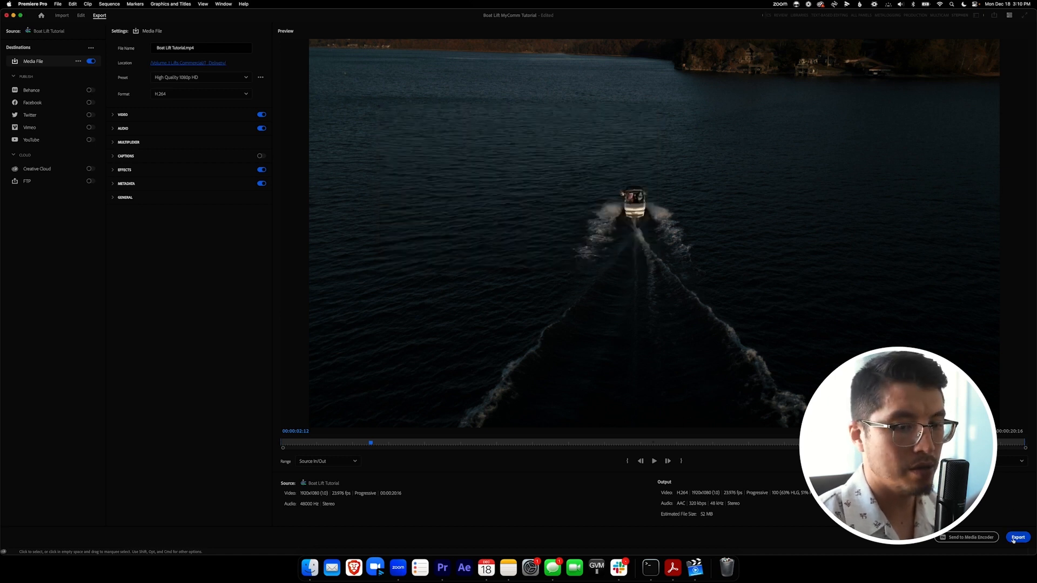
left_click(1019, 538)
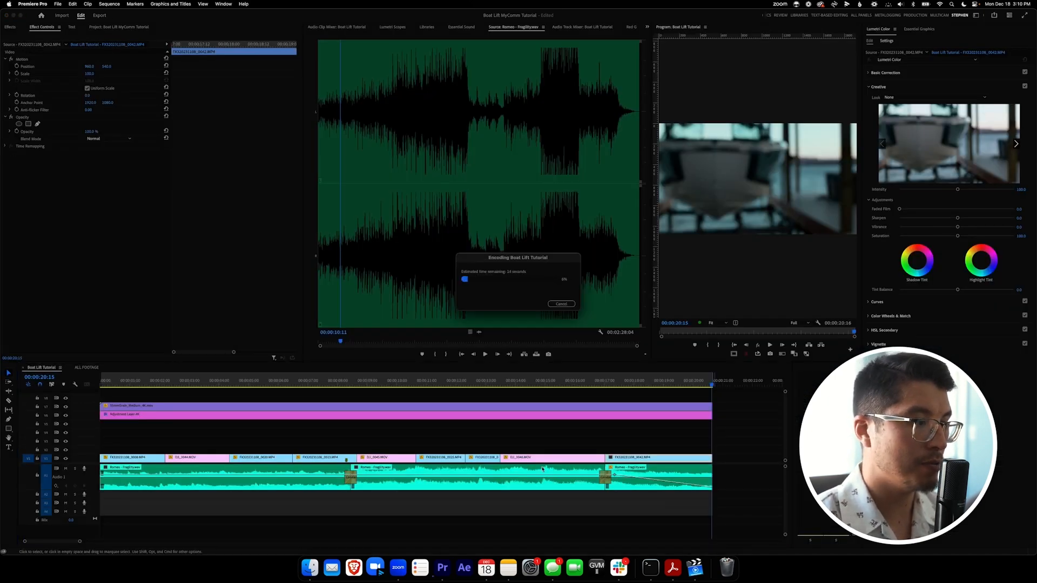